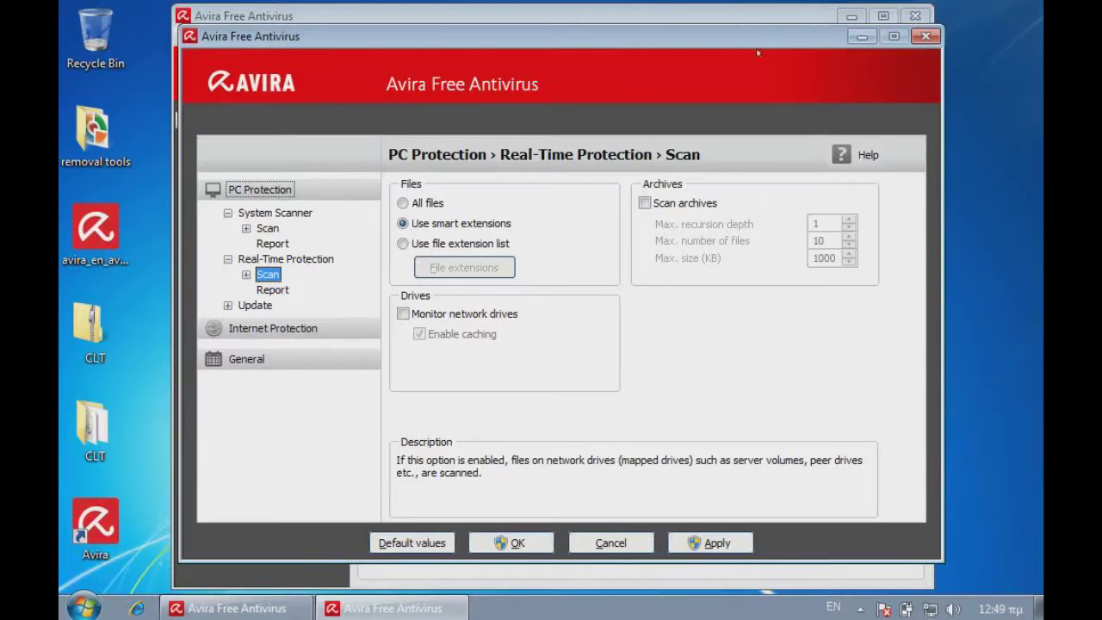
drag(758, 39, 737, 25)
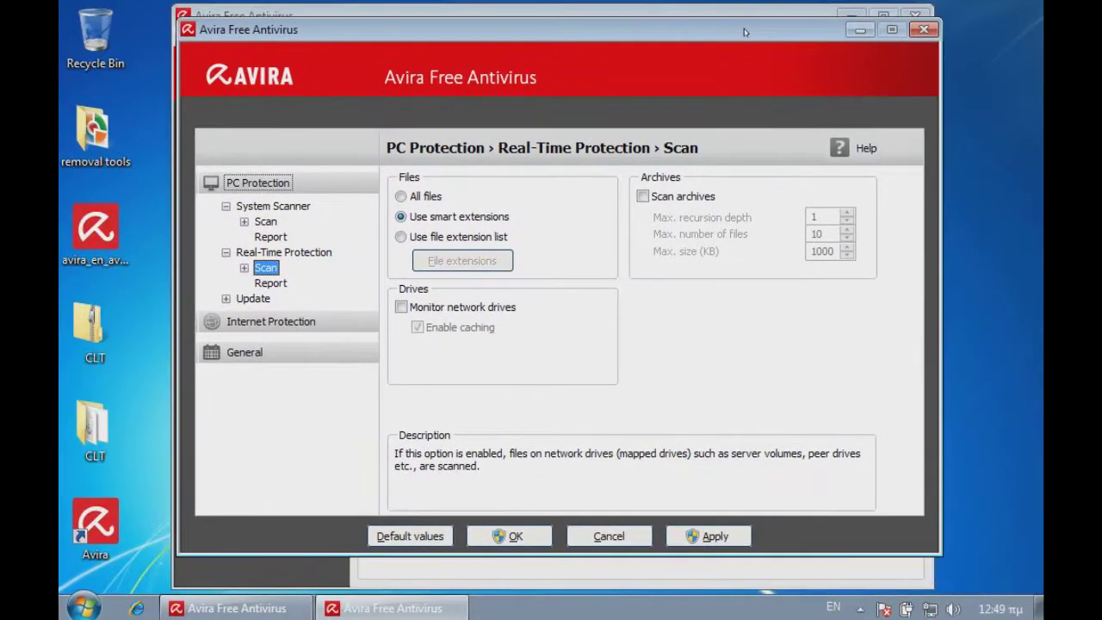
click(859, 609)
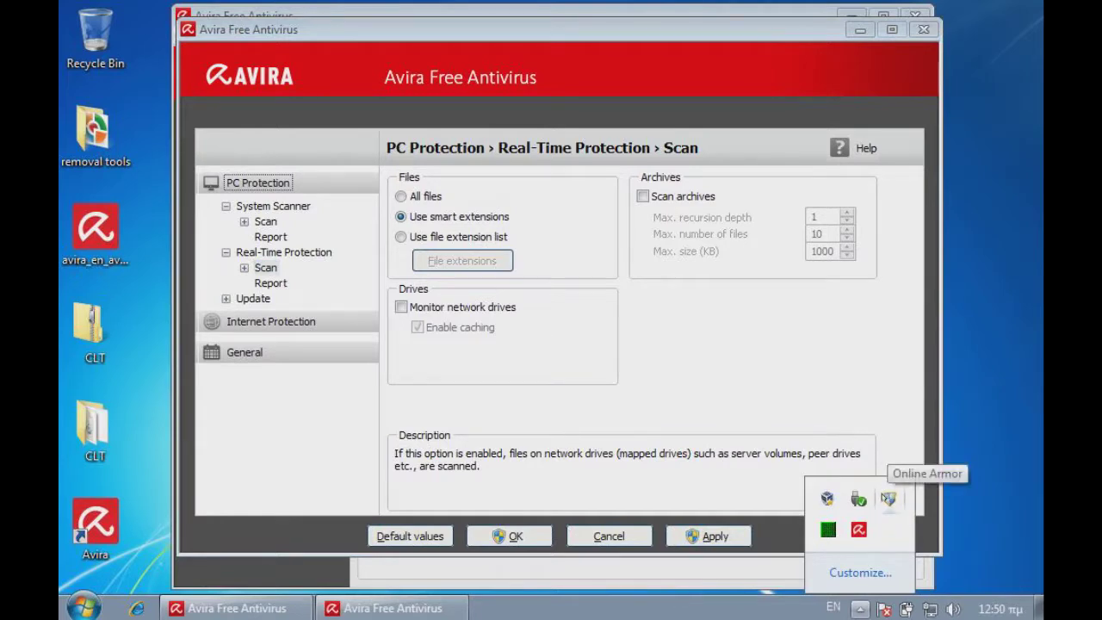
click(709, 367)
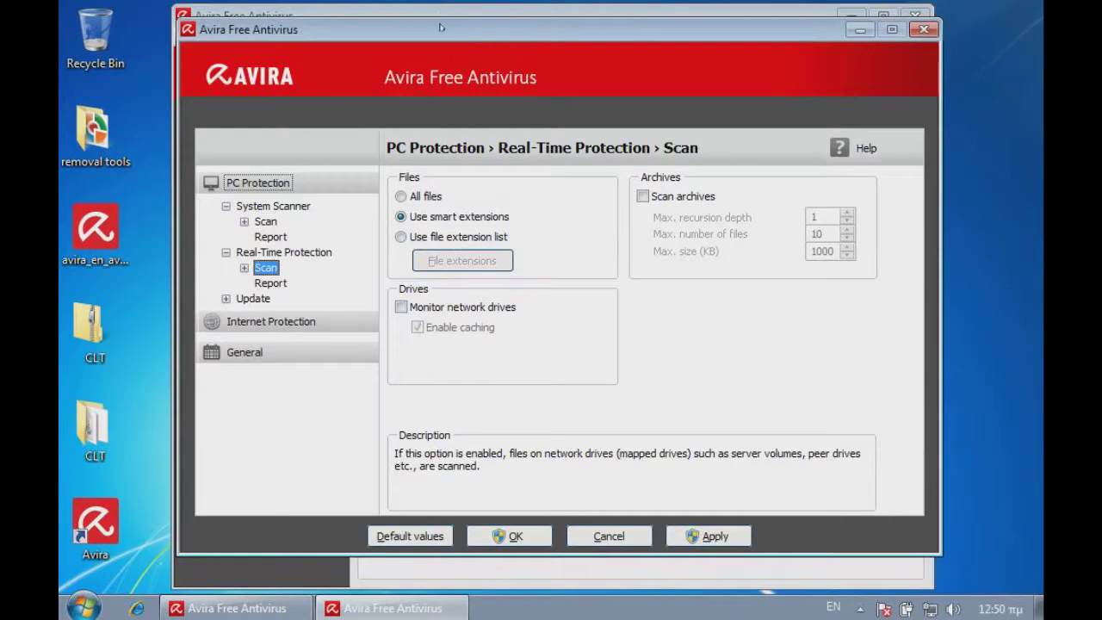
drag(439, 28, 461, 33)
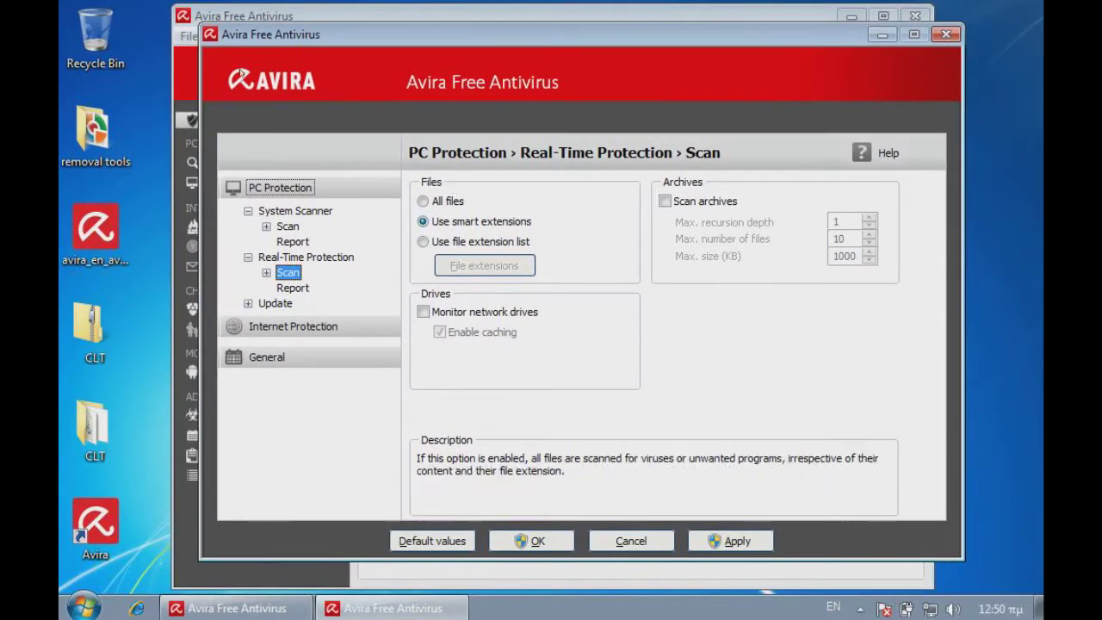
Step: Save the Avira configuration with the Real-Time Protection settings and allow Avira to make changes to the computer
click(260, 256)
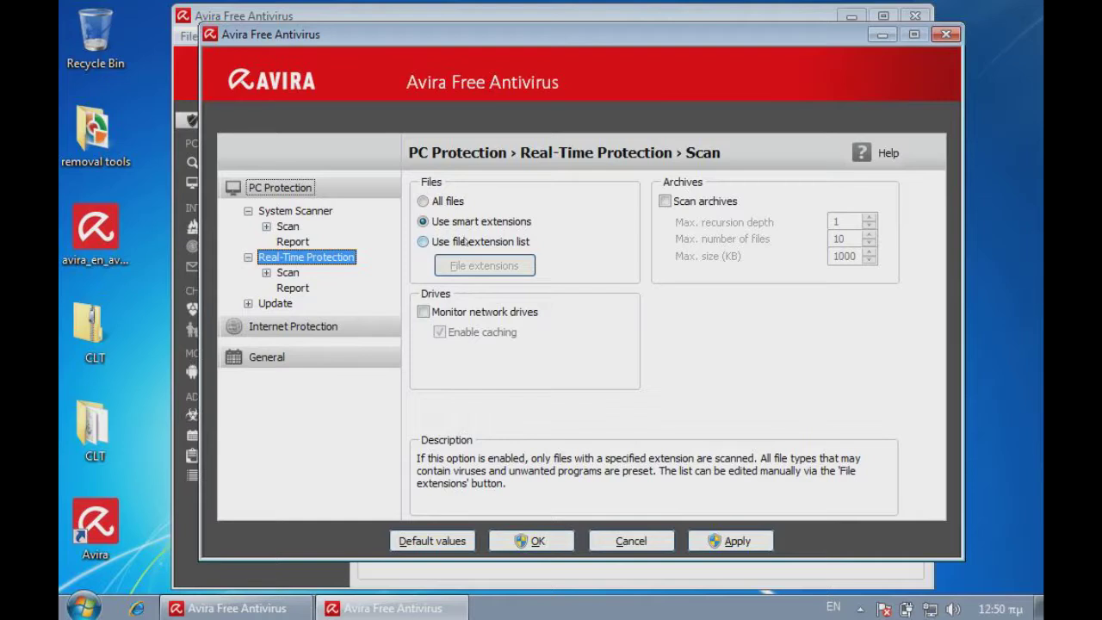
click(533, 543)
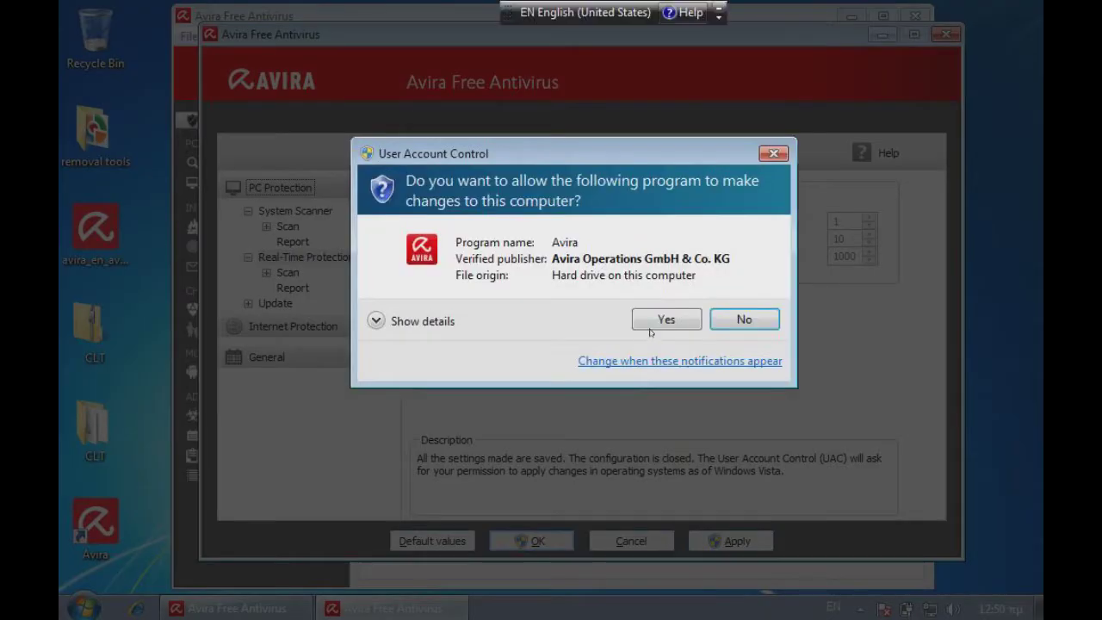
click(655, 323)
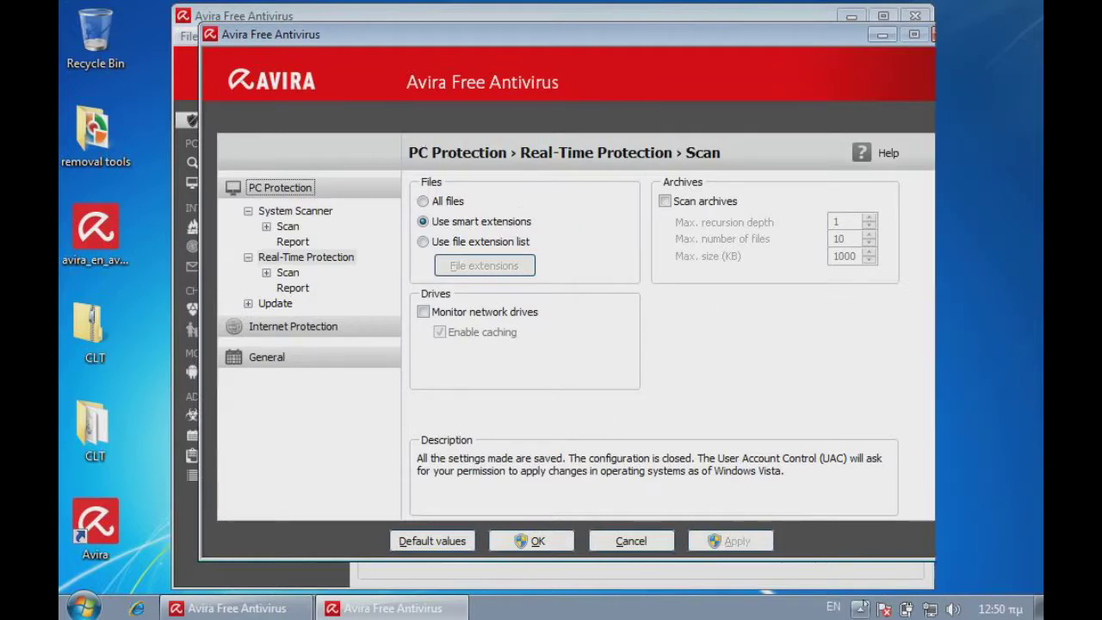
click(859, 608)
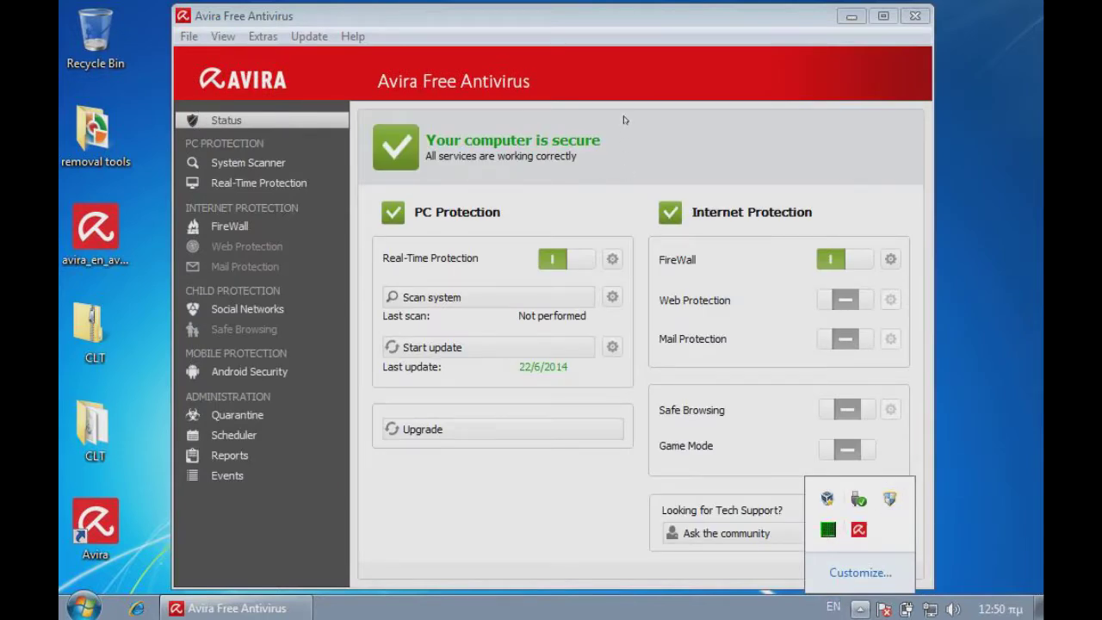
click(83, 607)
click(83, 607)
click(84, 607)
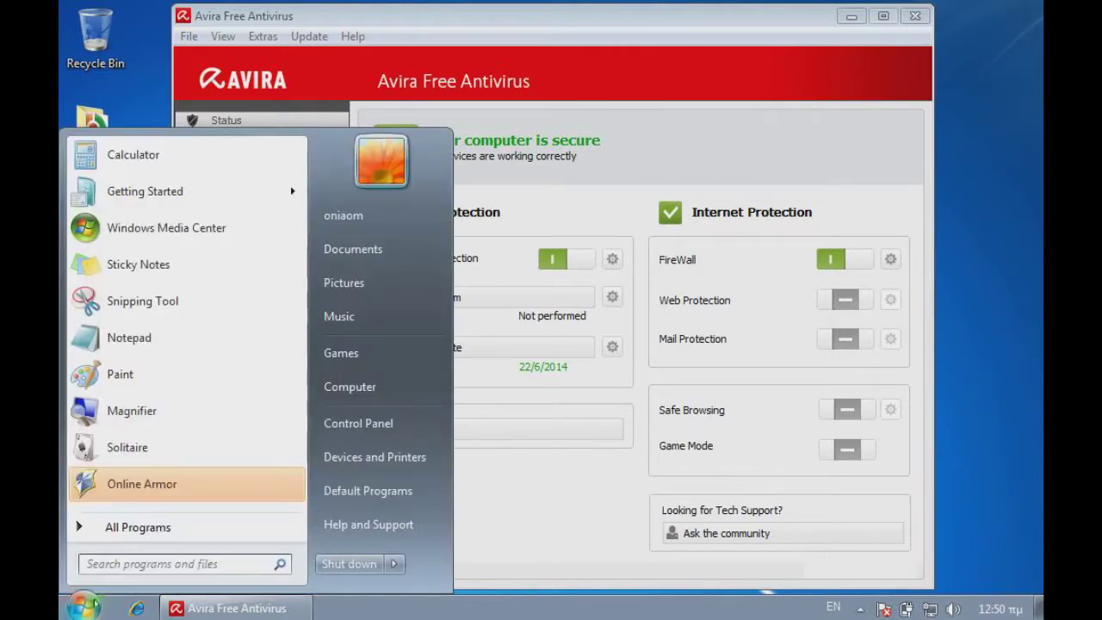
click(94, 603)
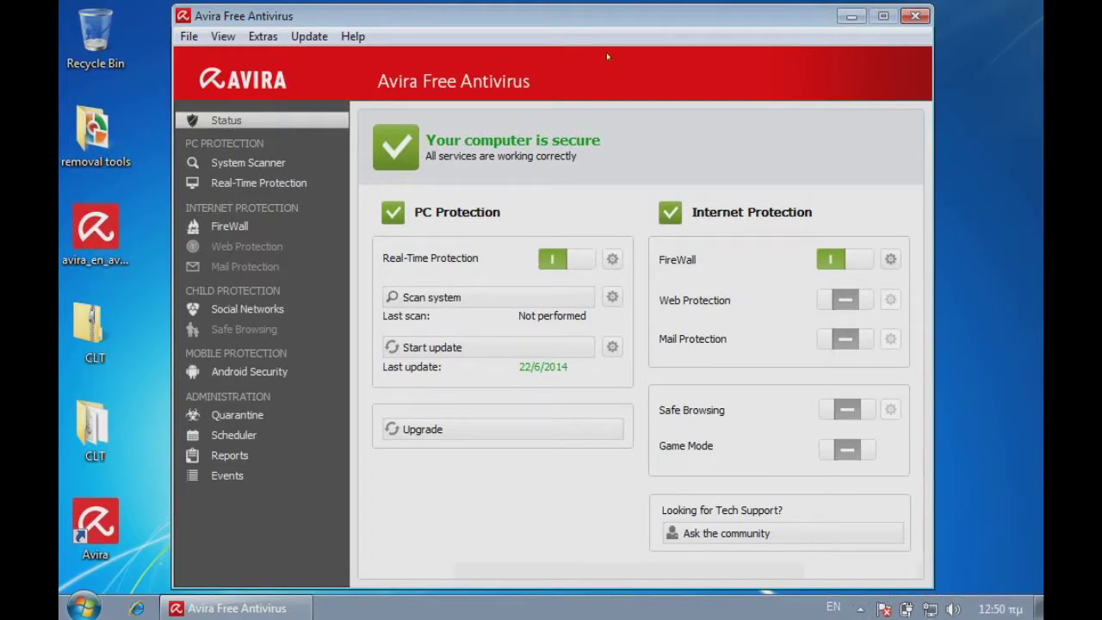
mouse_move(594, 28)
mouse_down()
mouse_move(585, 34)
mouse_move(599, 50)
mouse_move(582, 31)
mouse_move(606, 22)
mouse_up()
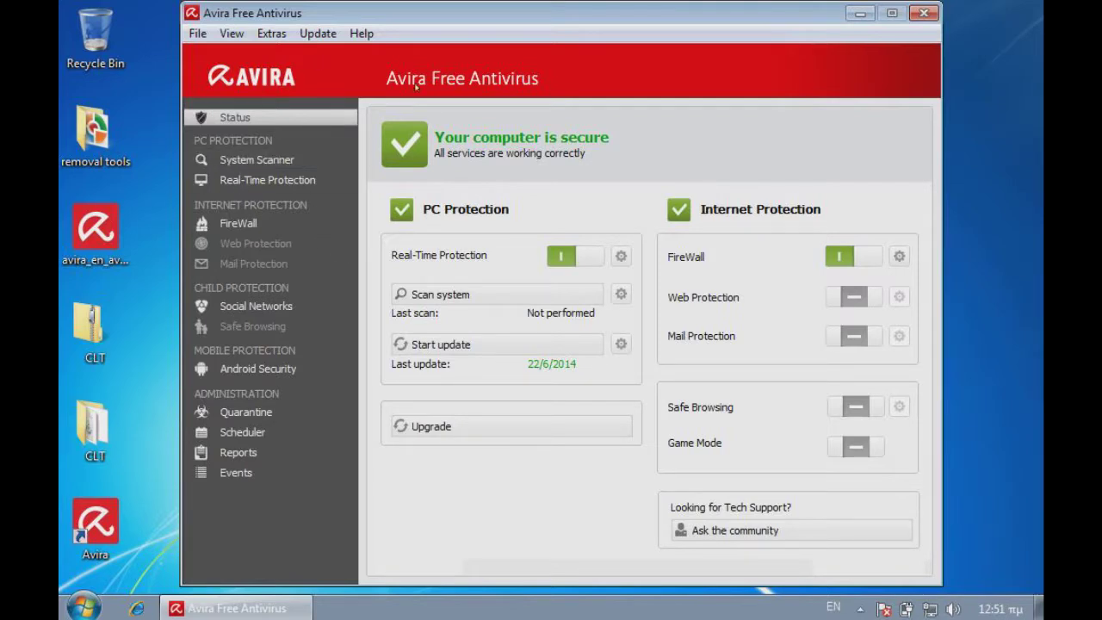
Step: Close the Avira Free Antivirus window and open the Emsisoft Online Armor main window
click(922, 13)
click(860, 609)
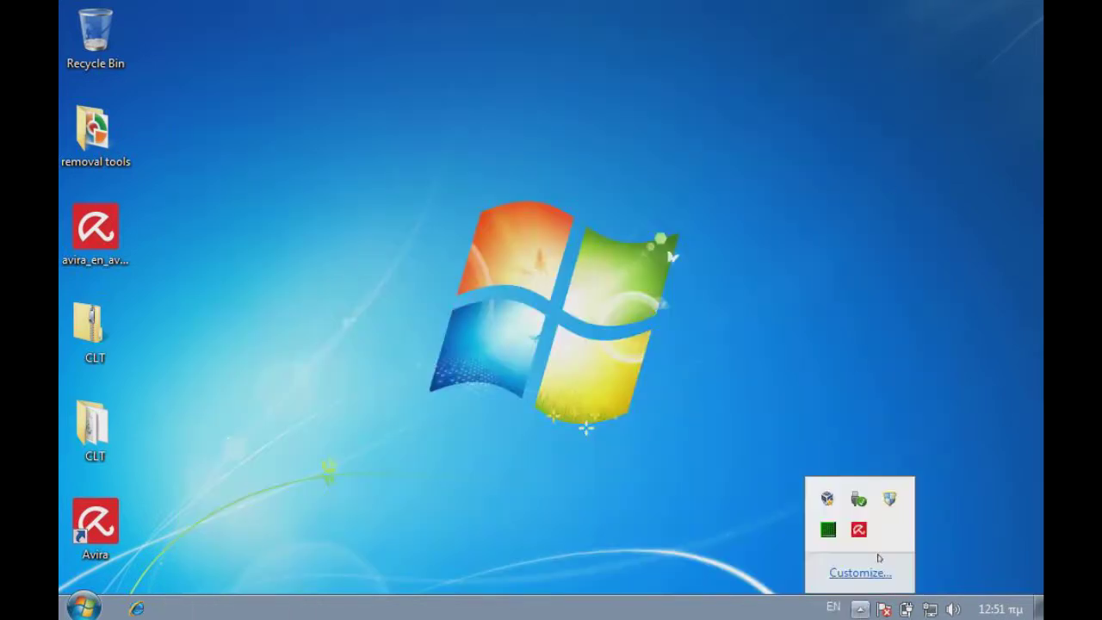
click(889, 498)
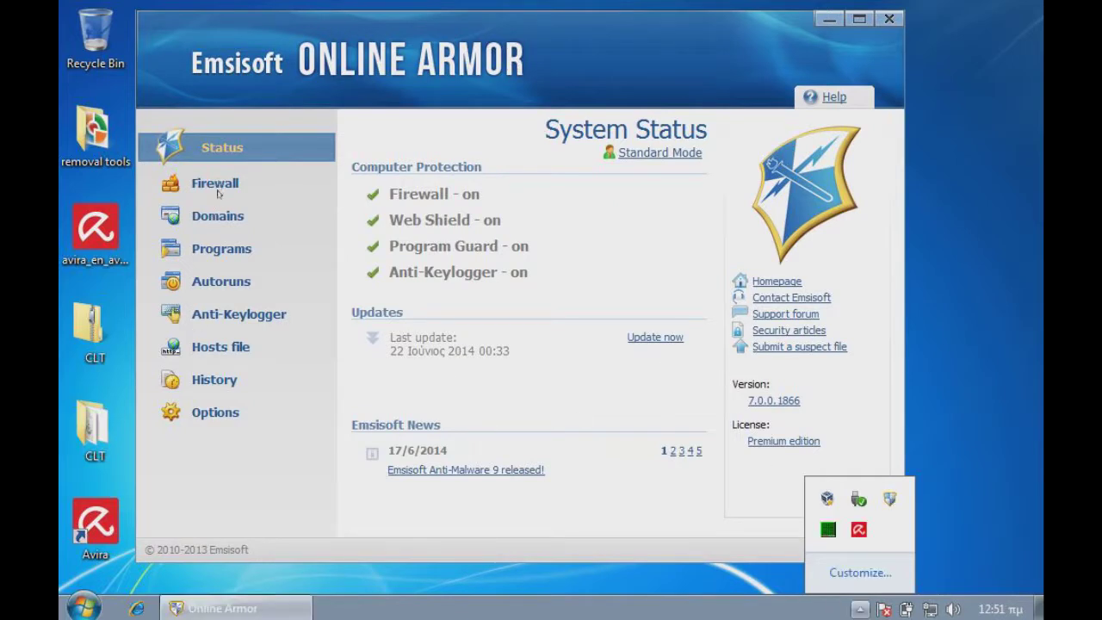
Step: Review the Anti-Keylogger and Hosts file pages of Online Armor and close its window
click(220, 317)
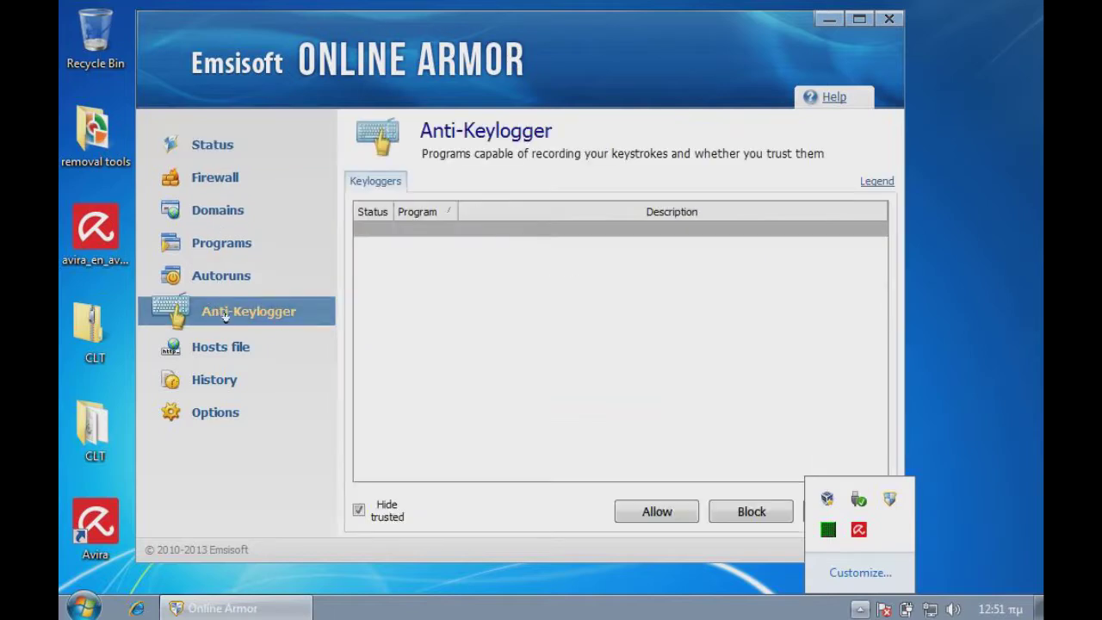
click(231, 349)
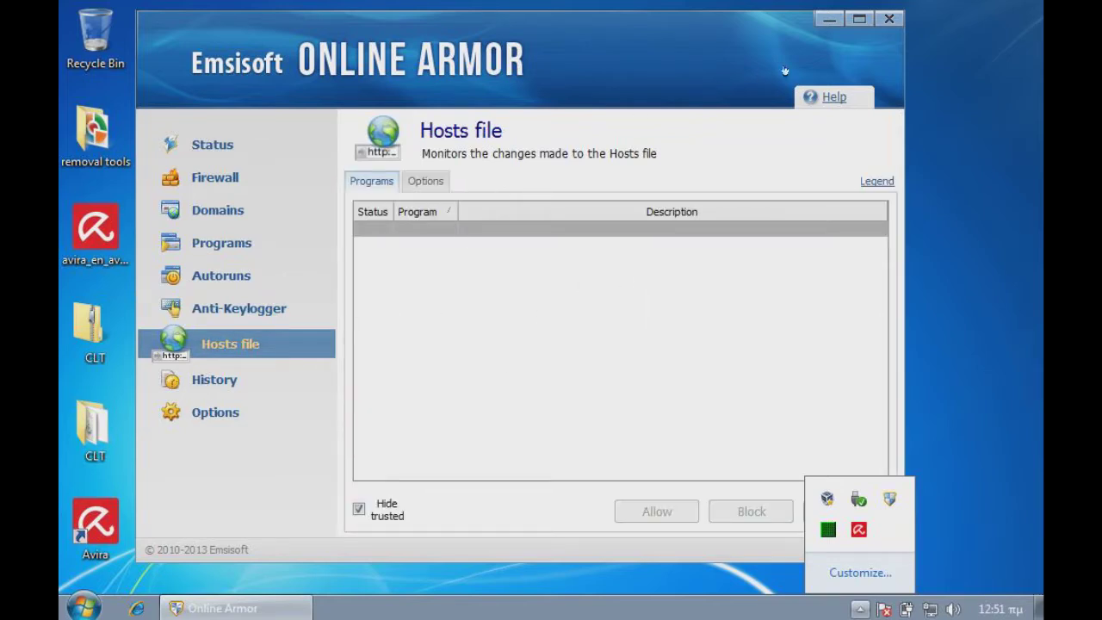
click(879, 18)
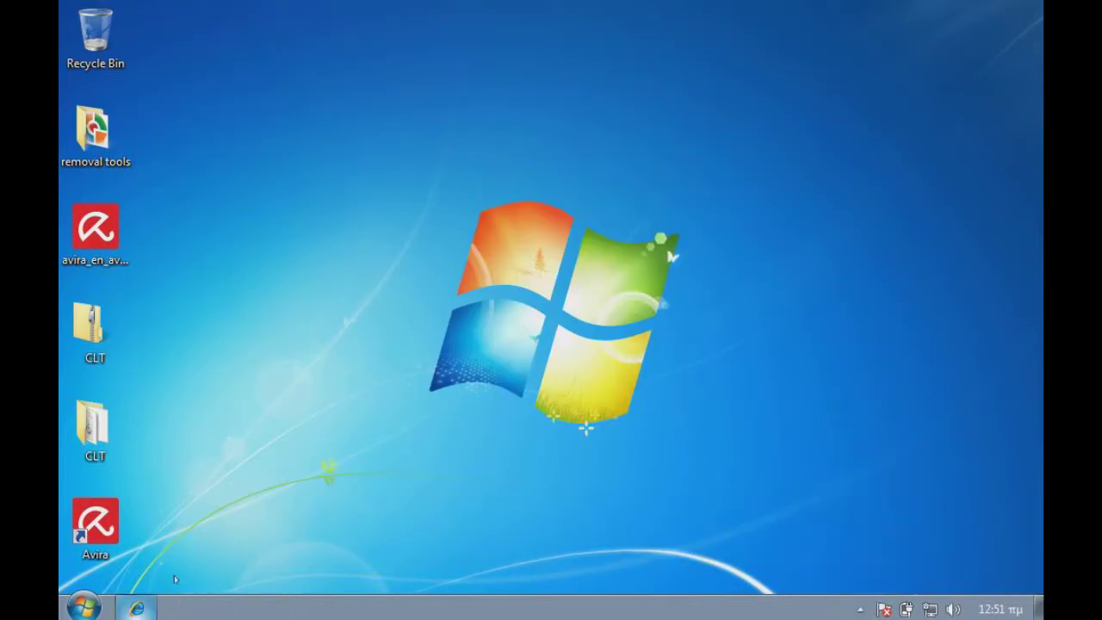
Step: Launch Internet Explorer and copy the address translemmer.com.br/wp-admin/js/docss/Login.html from the Notepad list
click(137, 608)
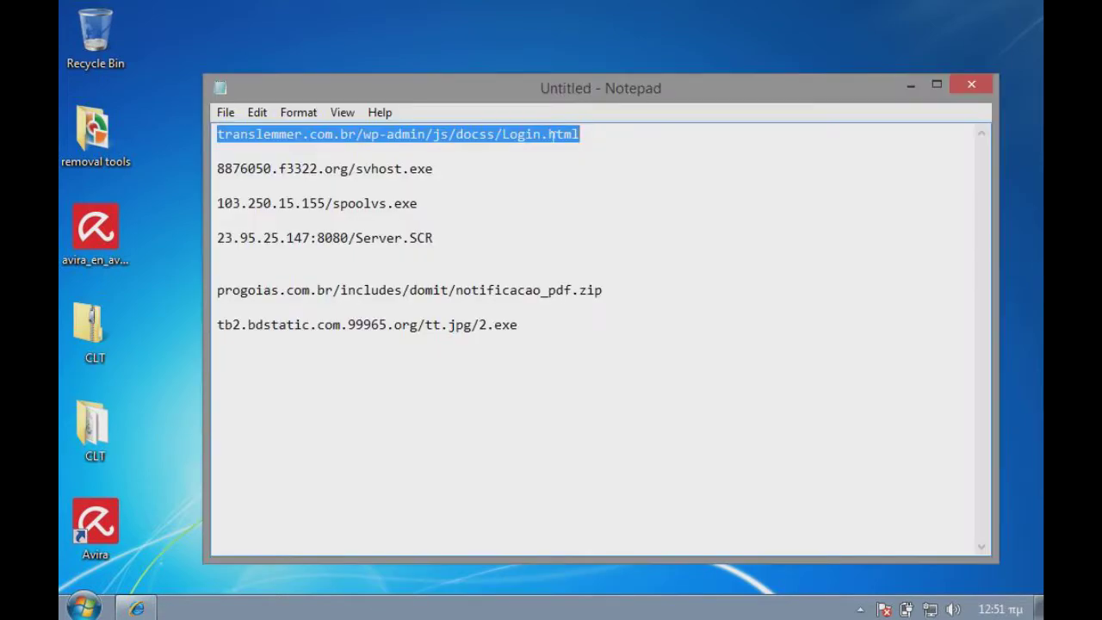
right_click(551, 134)
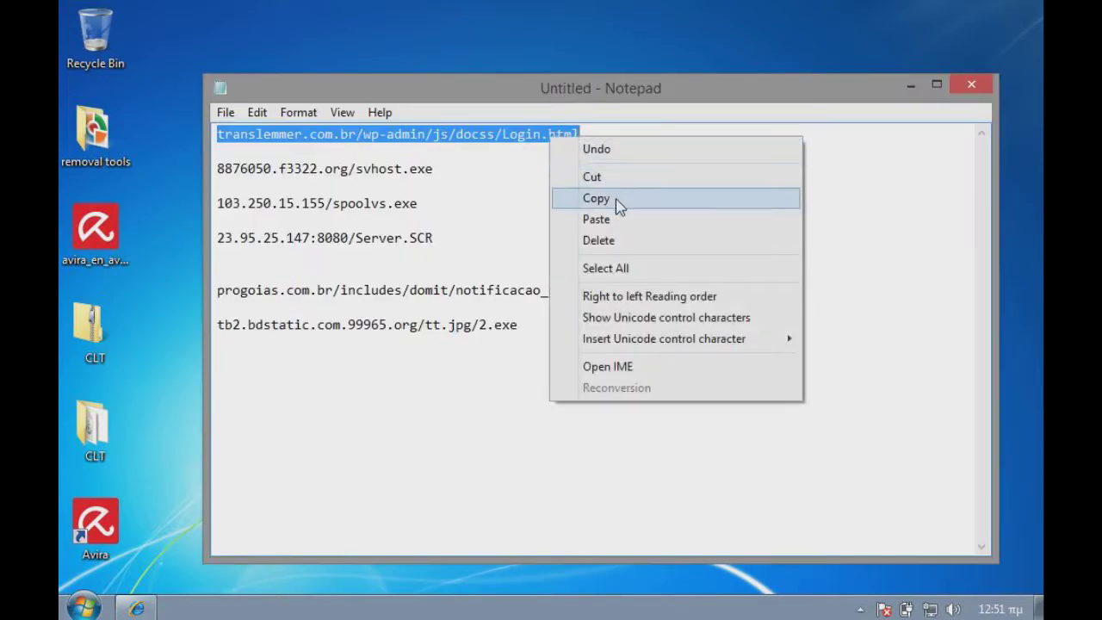
click(597, 198)
click(218, 186)
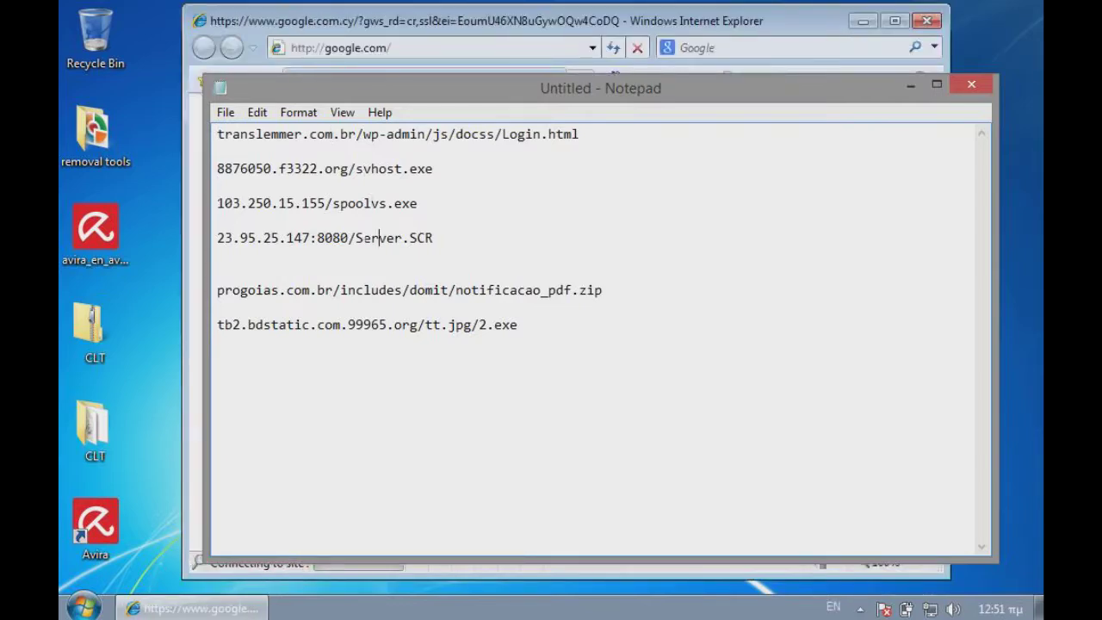
Step: Minimize the Notepad list and load the copied Login.html address in Internet Explorer
drag(370, 237, 434, 238)
click(434, 237)
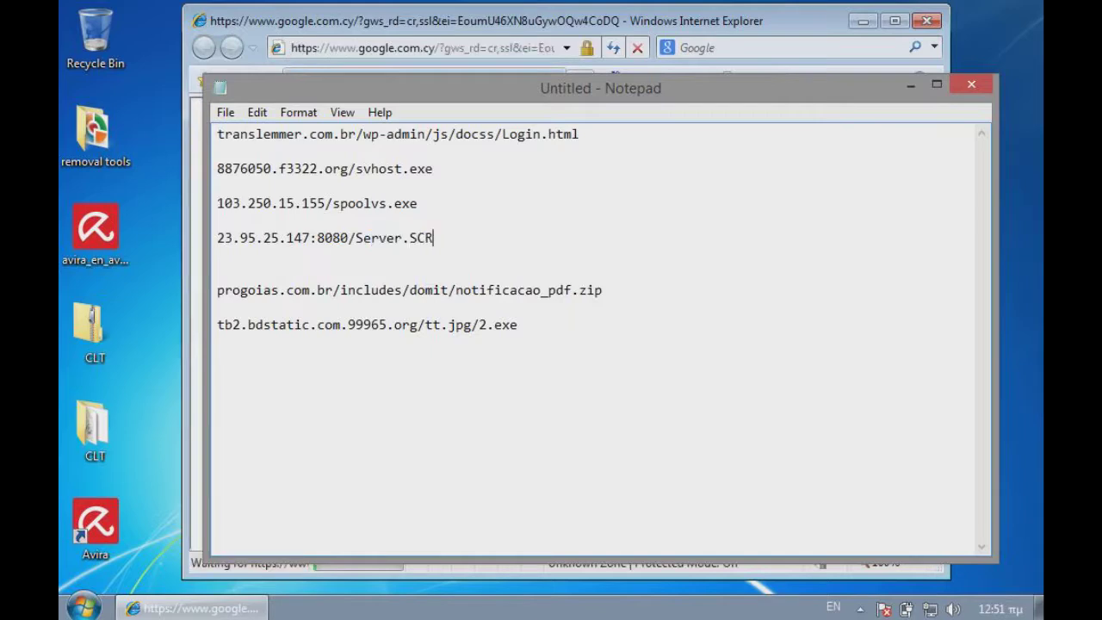
click(910, 84)
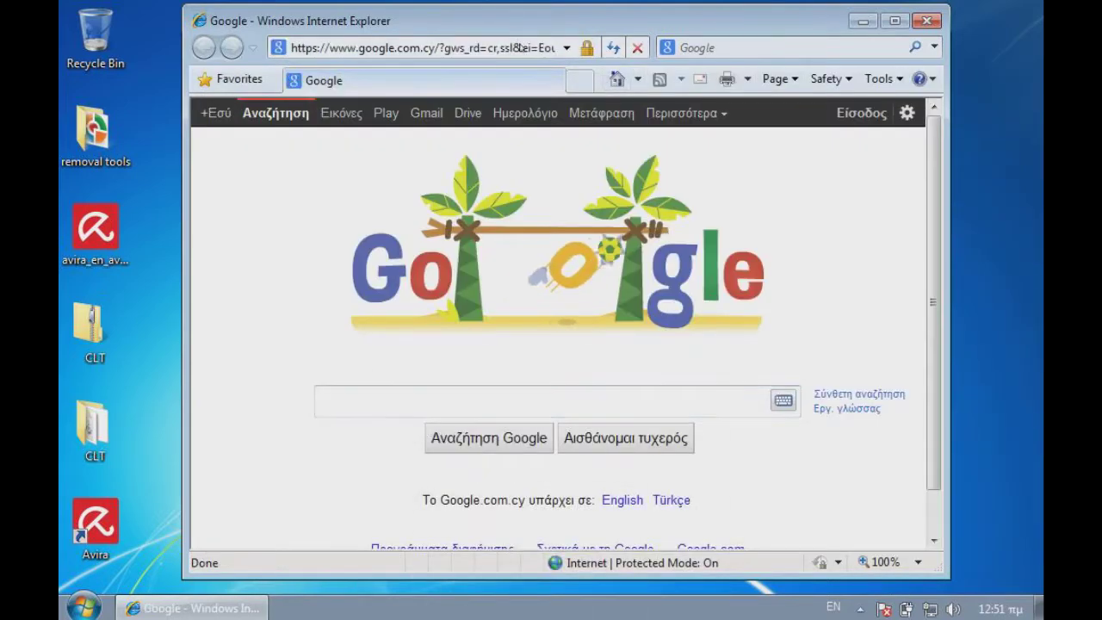
click(507, 48)
key(ctrl+v)
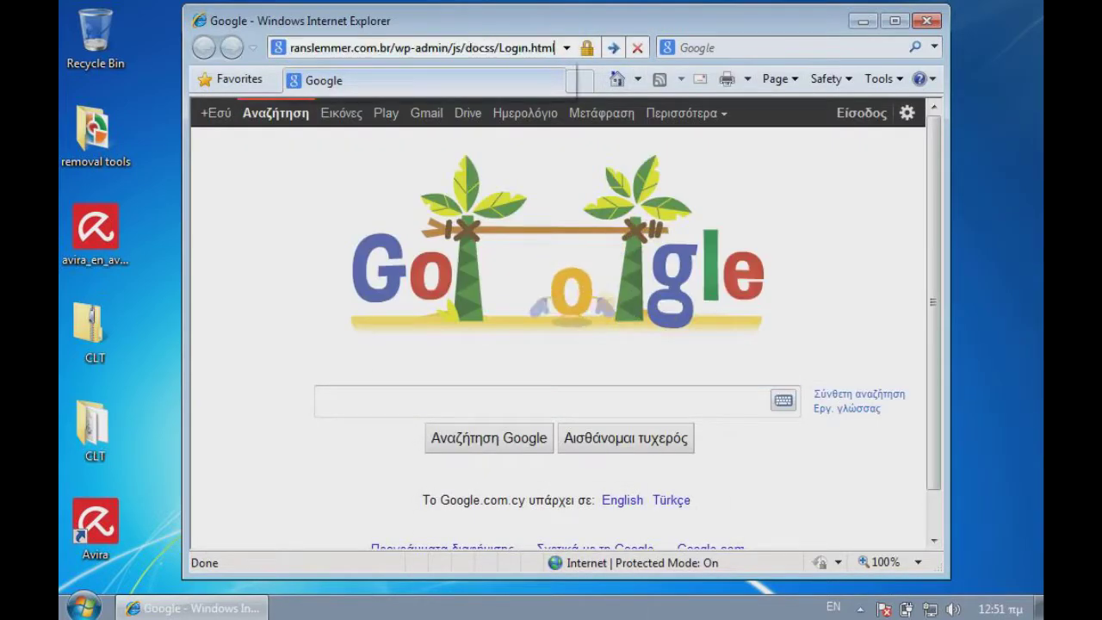
key(Home)
key(Return)
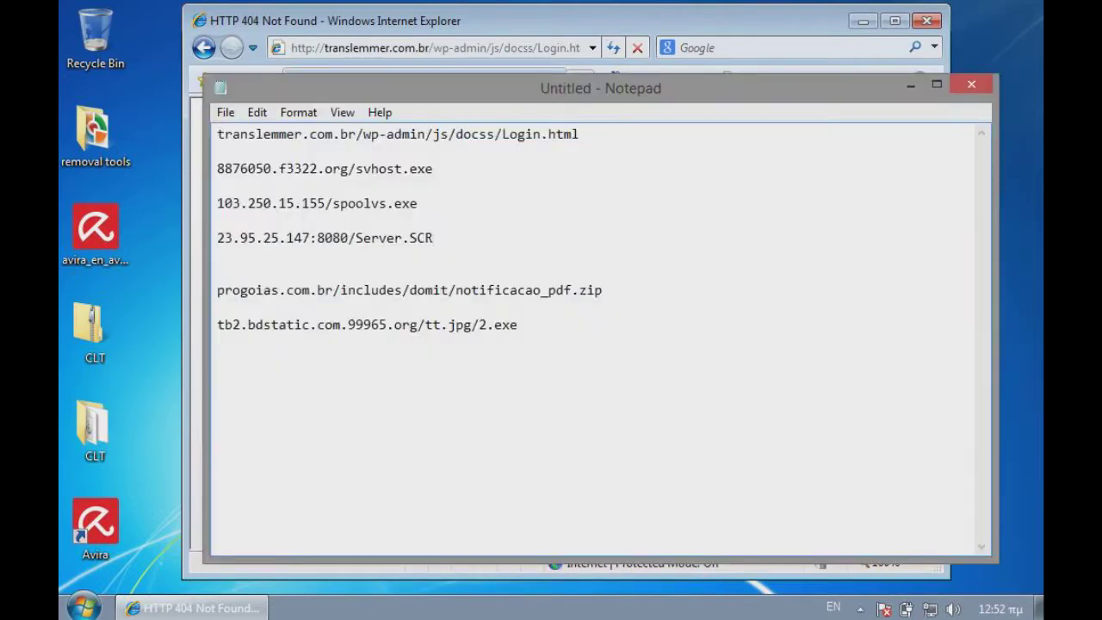
Step: Copy 8876050.f3322.org/svhost.exe from the Notepad list, open it in Internet Explorer and run the offered file
drag(434, 168, 217, 169)
click(401, 48)
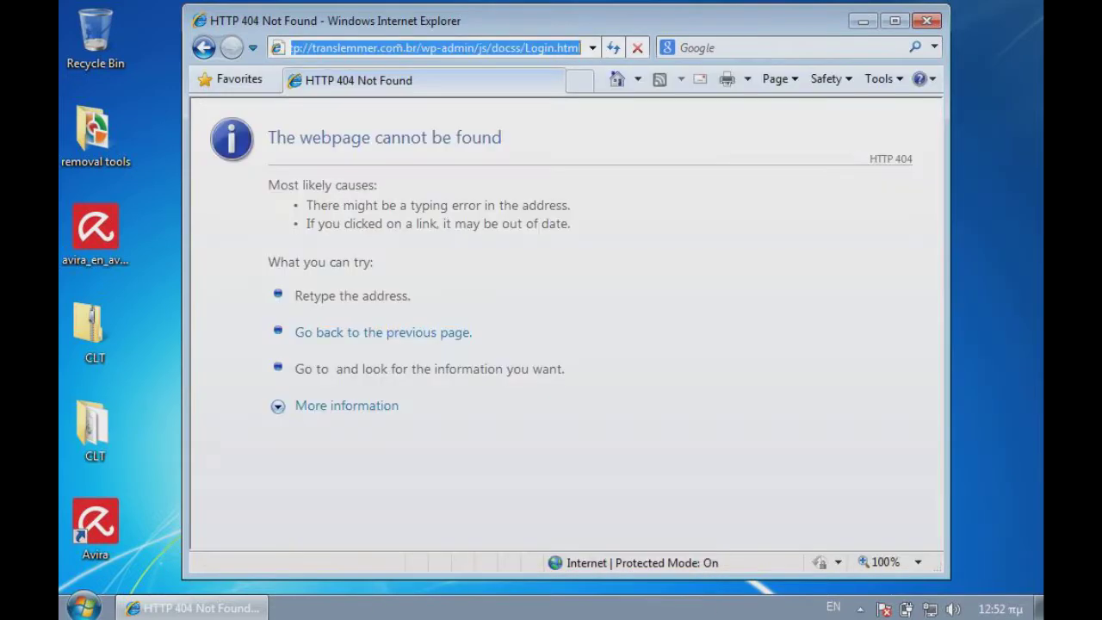
key(ctrl+v)
key(Return)
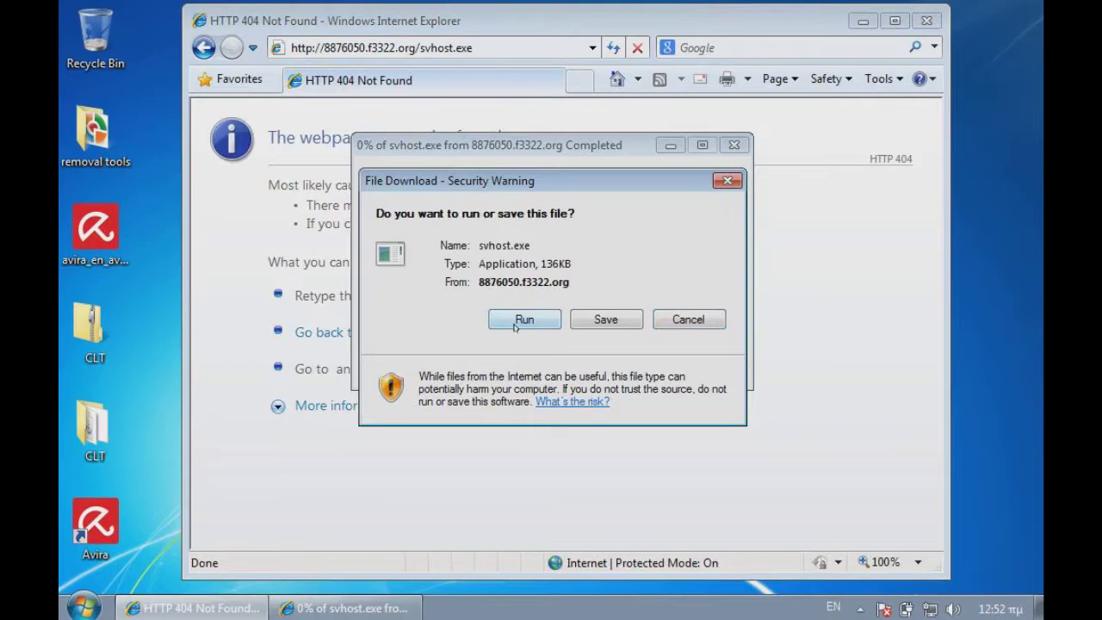
click(515, 323)
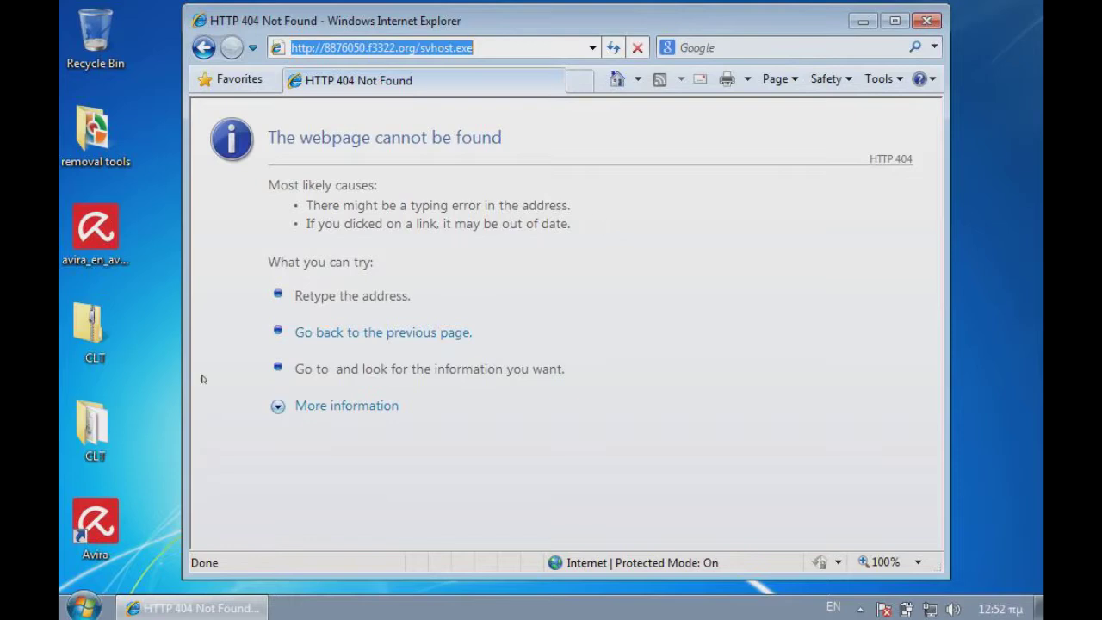
Step: Check the desktop and Avira's notification-area icon for a reaction to the svhost.exe file
click(692, 233)
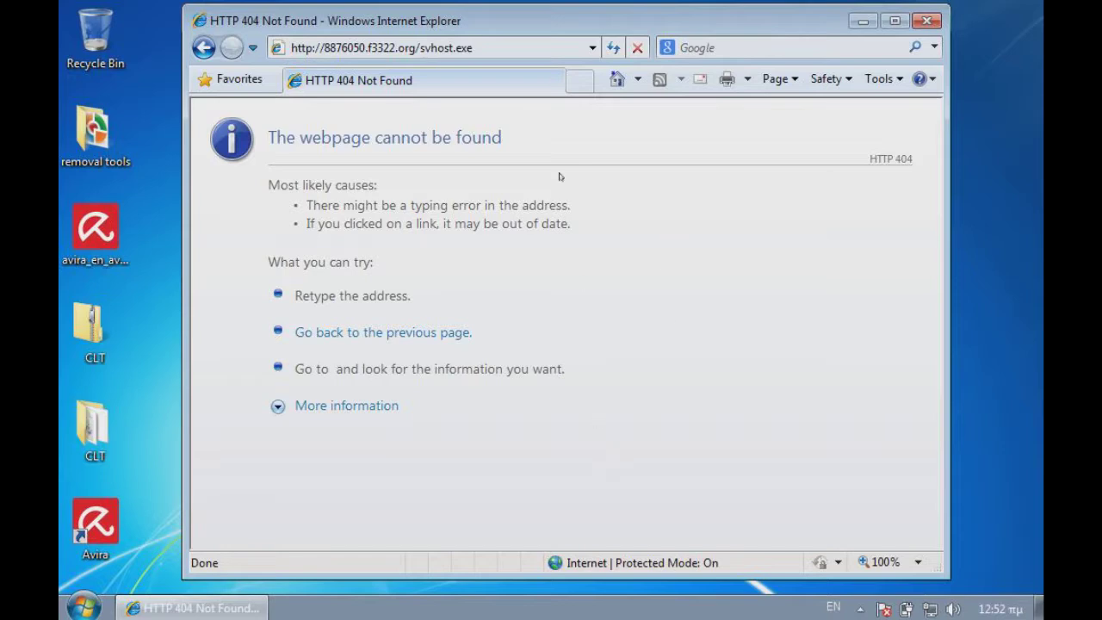
click(862, 21)
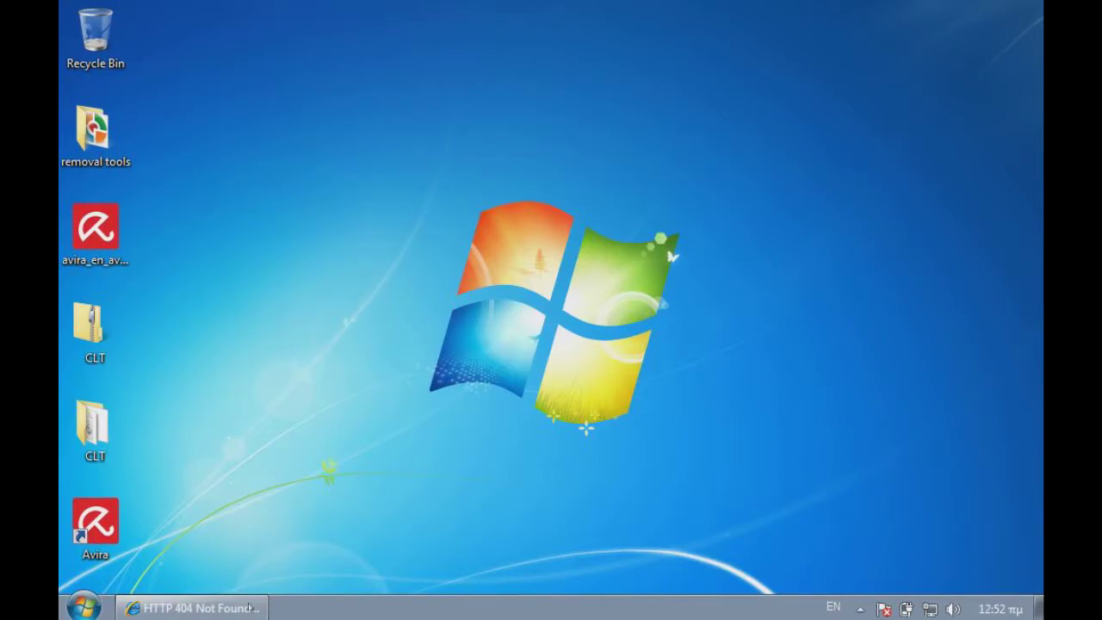
click(250, 608)
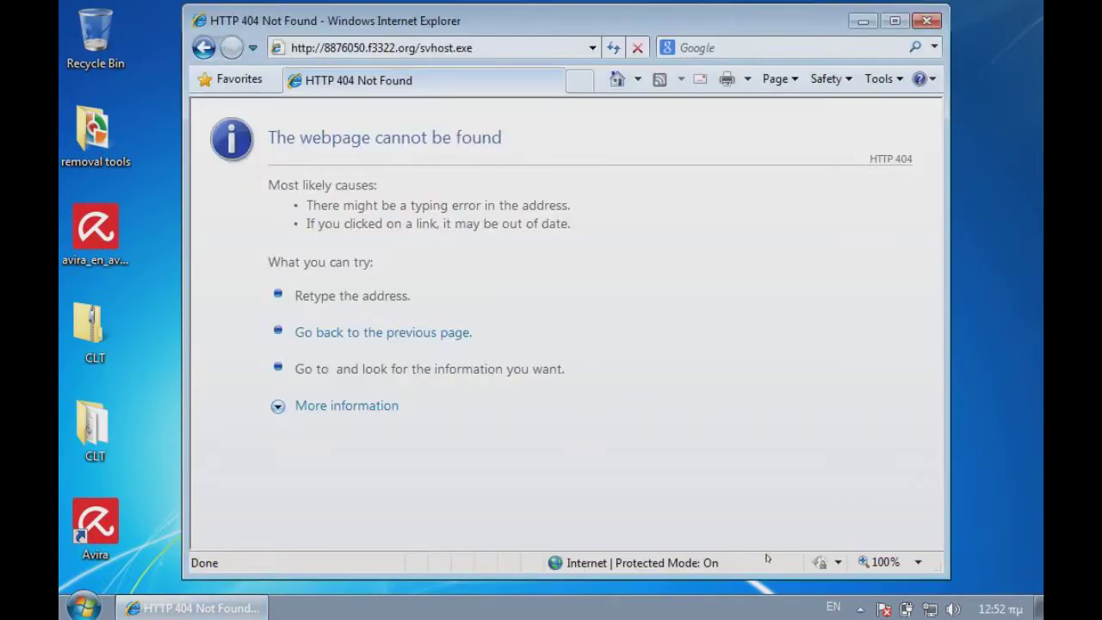
click(860, 608)
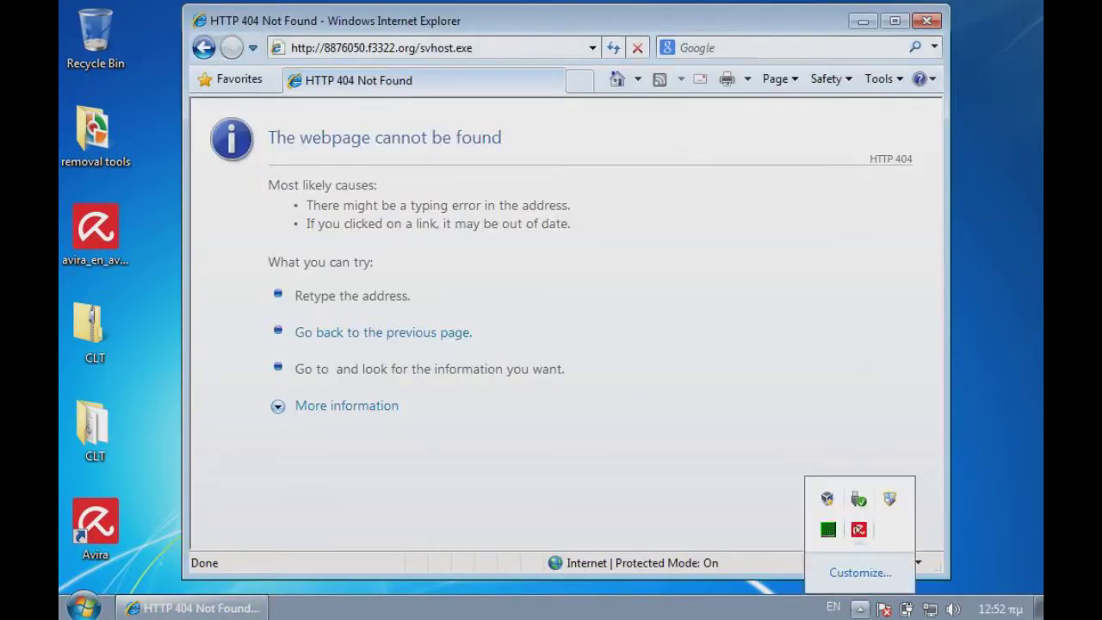
right_click(858, 529)
click(693, 387)
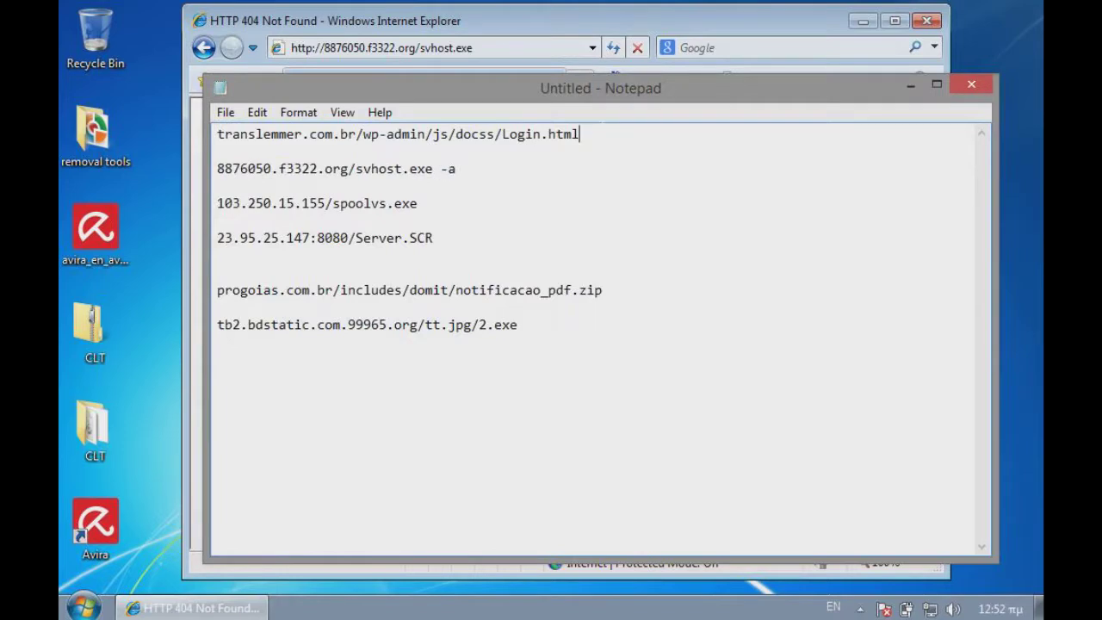
Step: Mark the Login.html entry in the Notepad list with "-d" and open 103.250.15.155/spoolvs.exe in Internet Explorer
text(-d)
key(shift+Up)
click(396, 48)
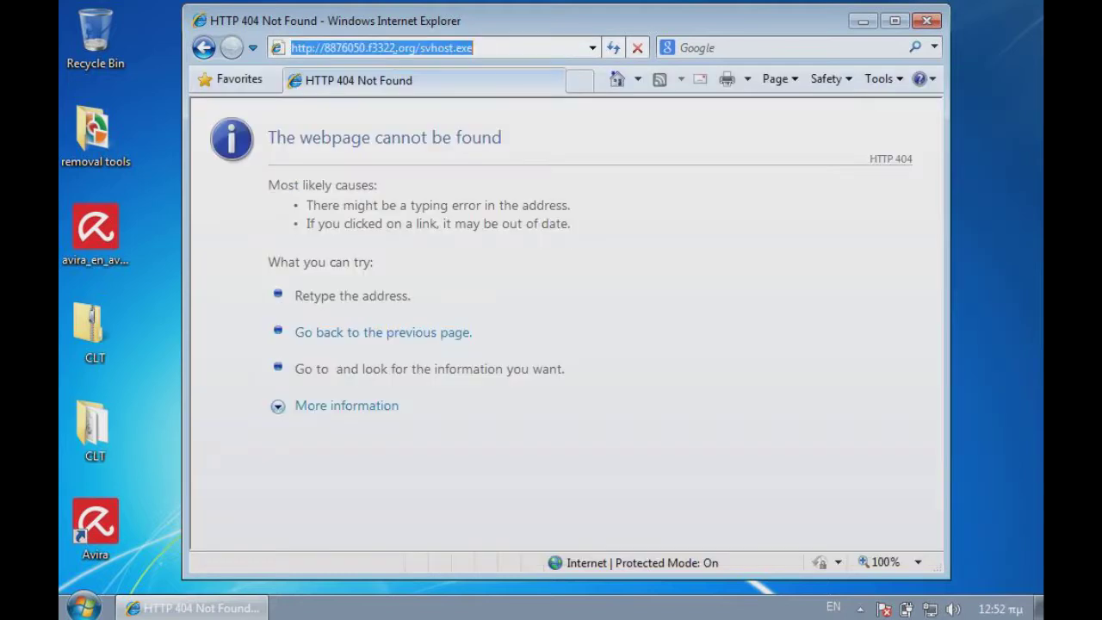
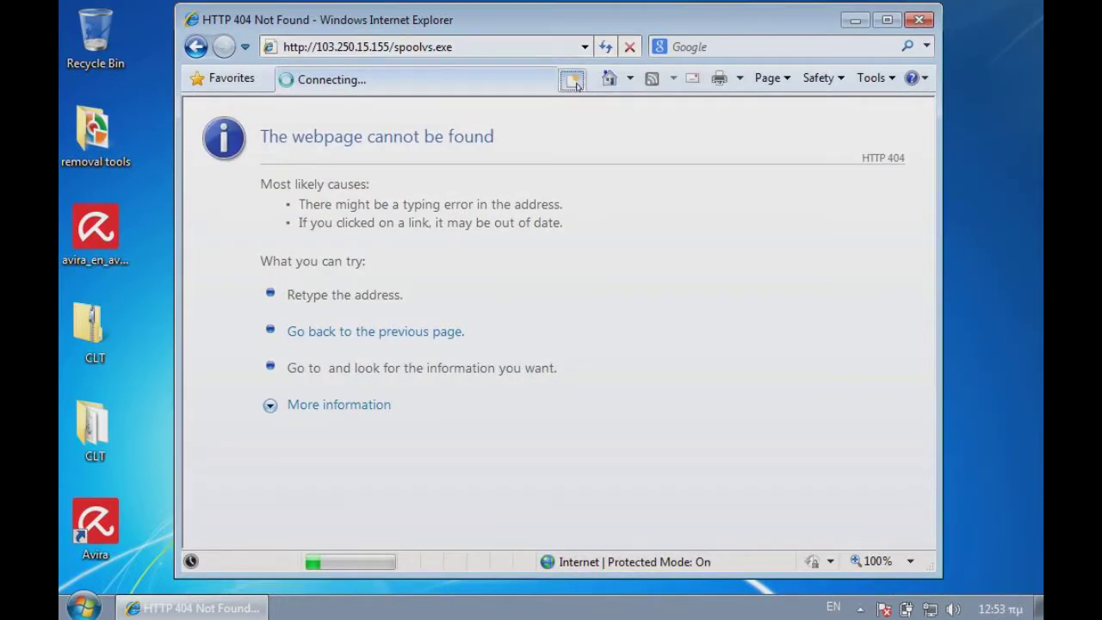
click(389, 48)
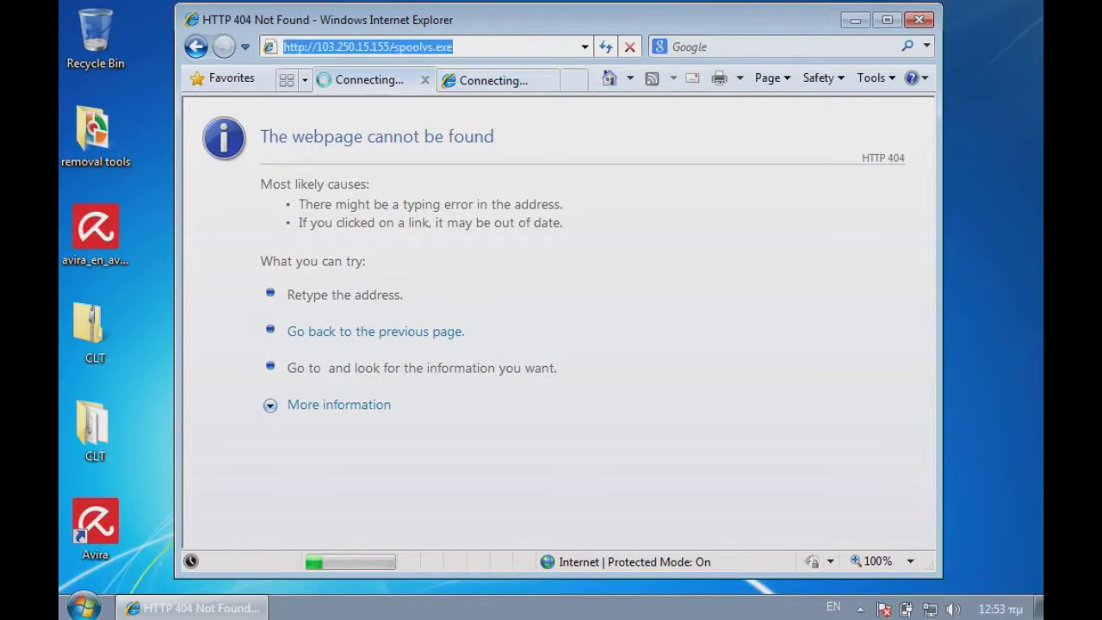
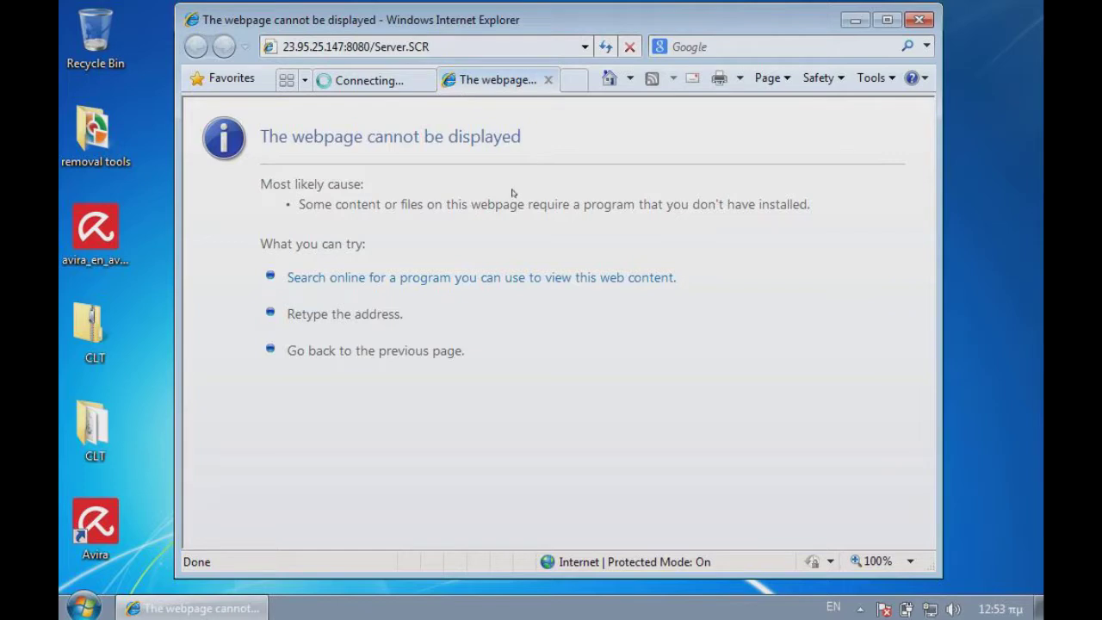
Step: Close the Internet Explorer tab that holds the 23.95.25.147:8080/Server.SCR page
drag(512, 198, 699, 216)
click(533, 130)
middle_click(508, 82)
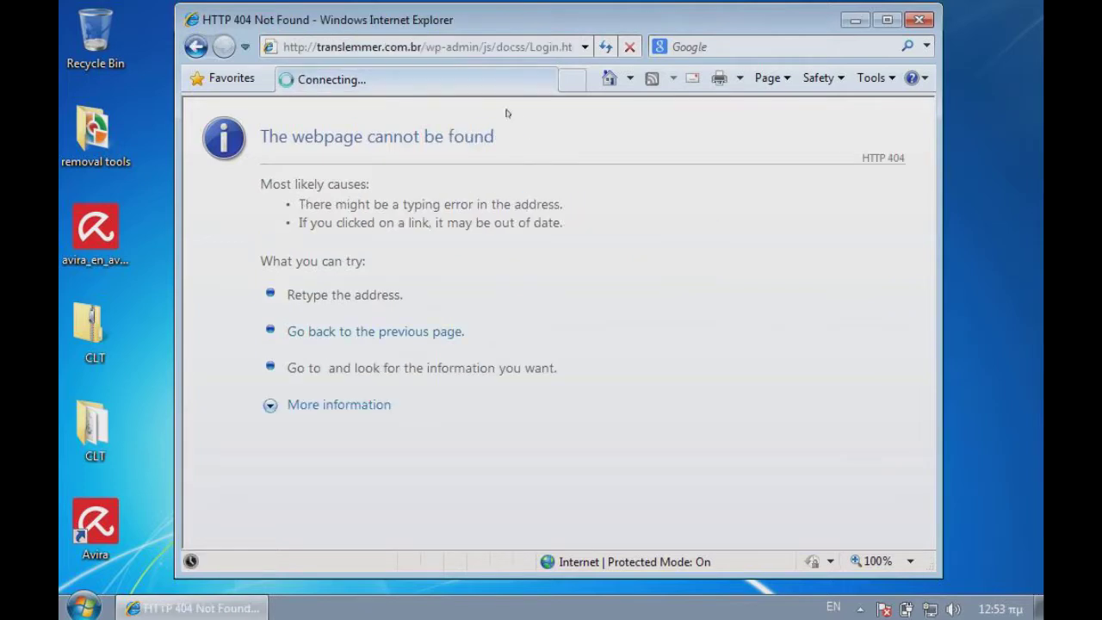
Step: Mark the Server.SCR and spoolvs.exe entries in the Notepad list with "-d"
key(alt+Tab)
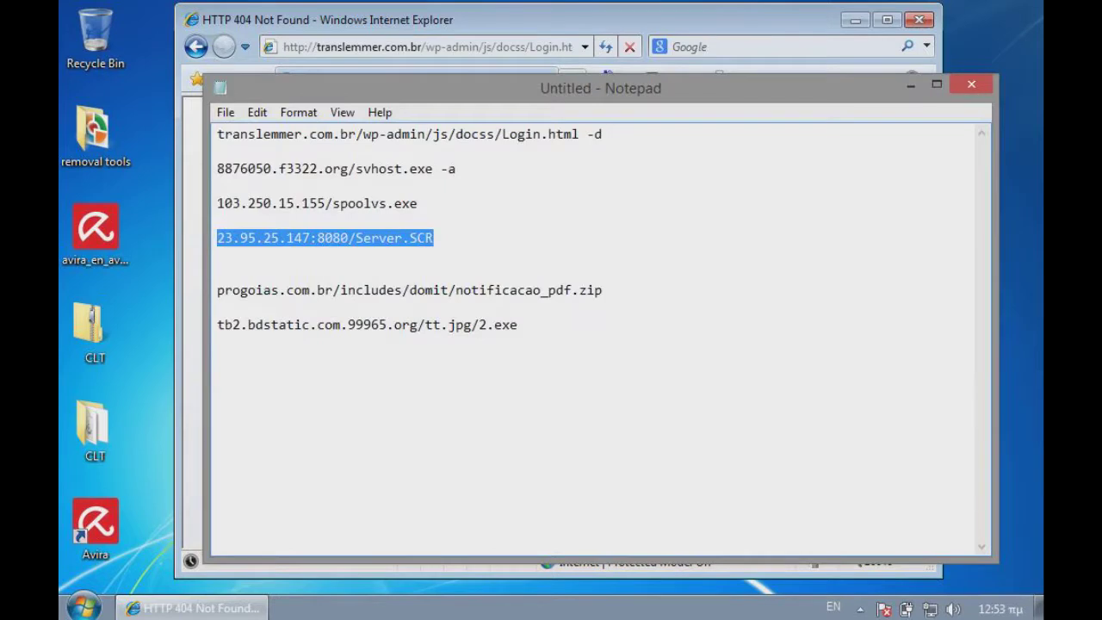
key(End)
text(-d)
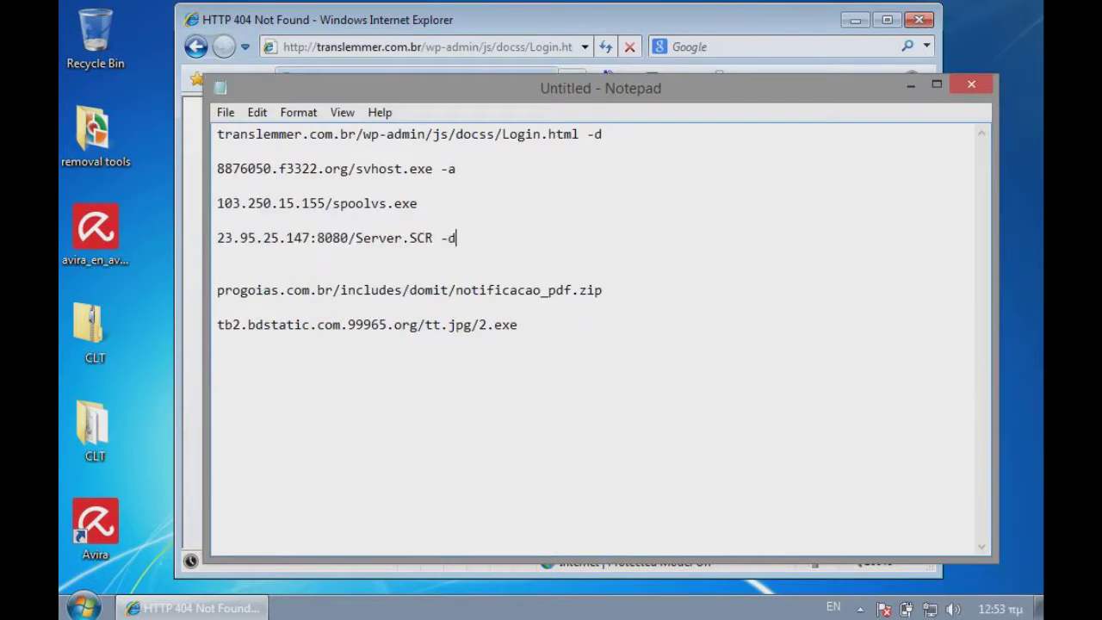
drag(600, 87, 565, 121)
text(-d)
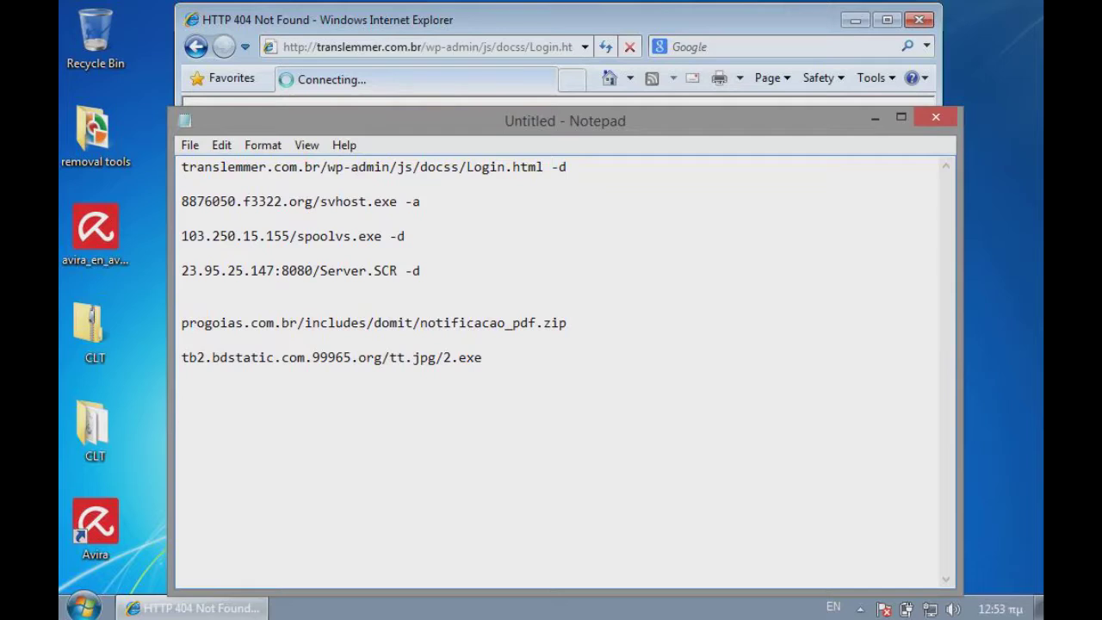
Step: Open progoias.com.br/includes/domit/notificacao_pdf.zip from the list in Internet Explorer and mark its Notepad entry with "-d"
drag(568, 323, 183, 324)
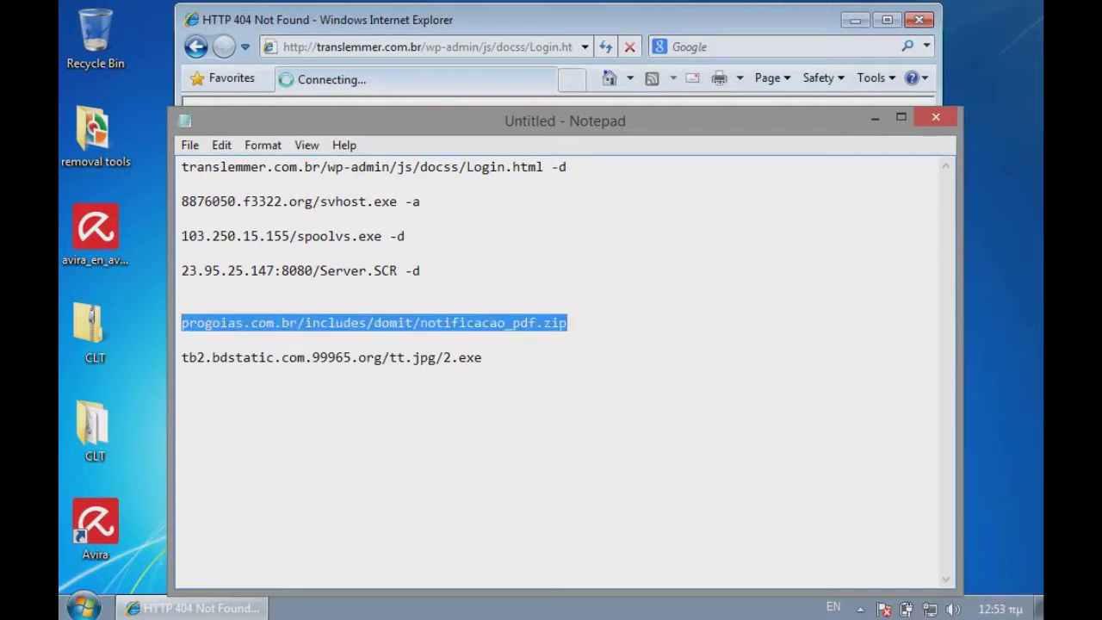
click(426, 48)
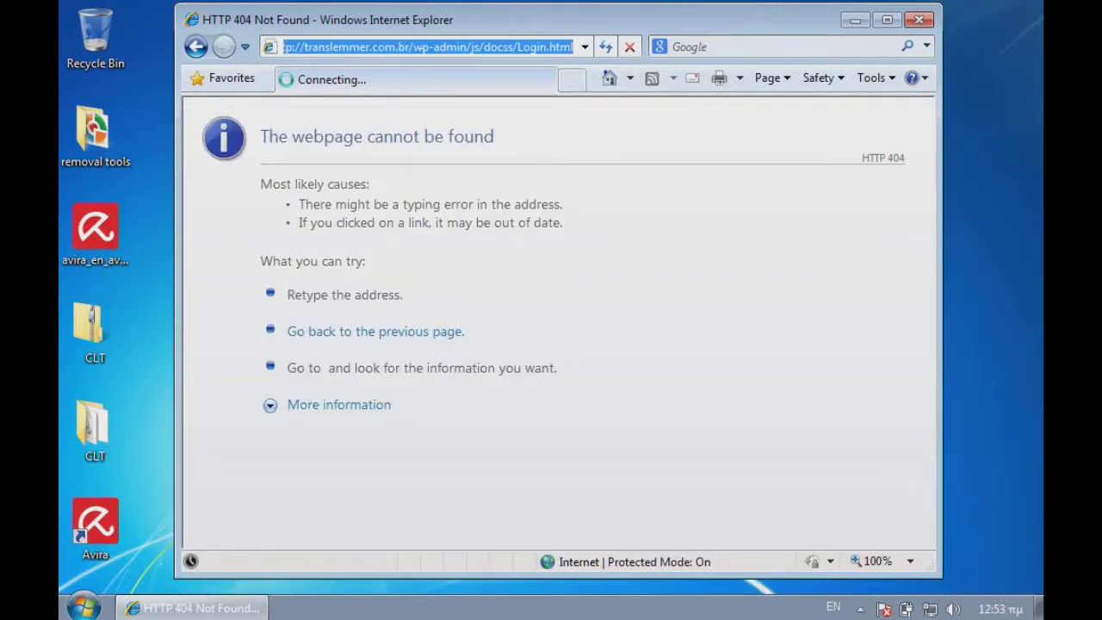
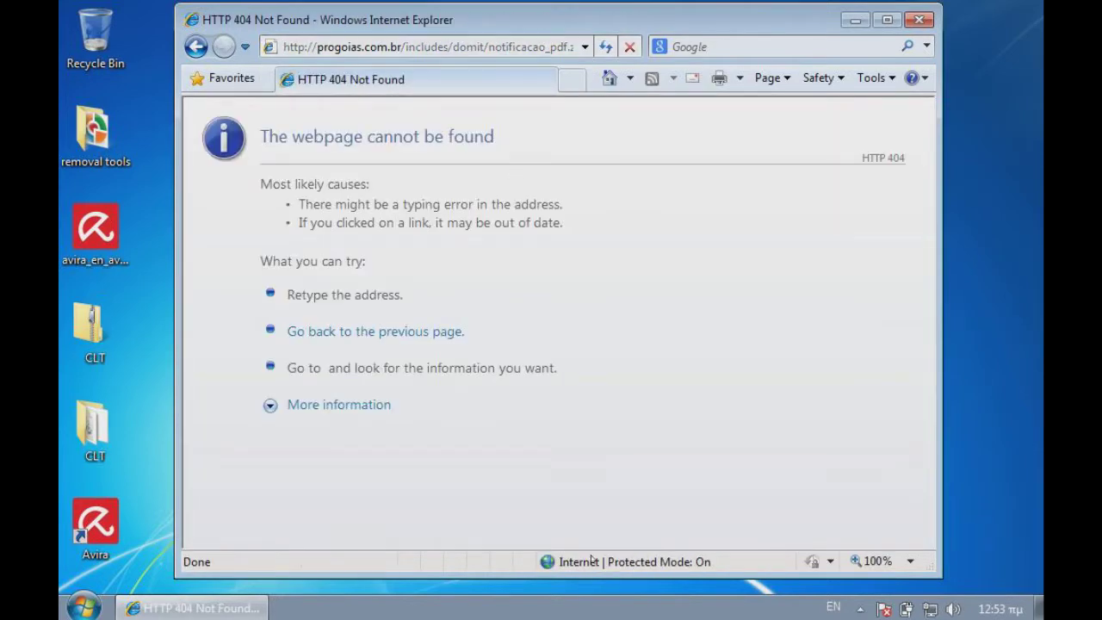
key(alt+Tab)
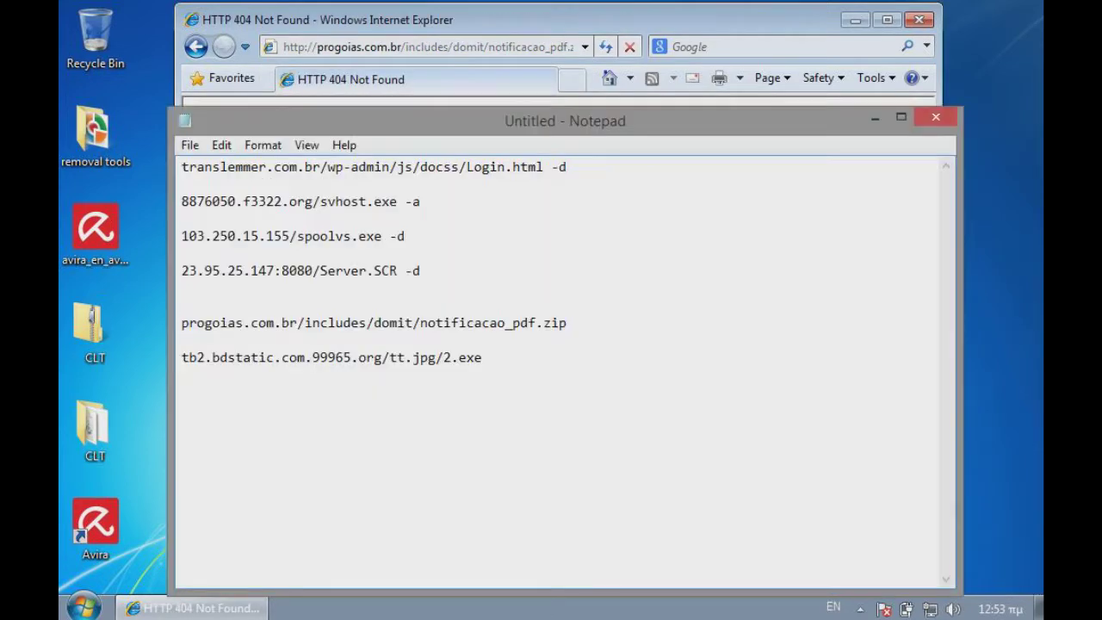
text(-d)
Step: Copy tb2.bdstatic.com.99965.org/tt.jpg/2.exe from the Notepad list, open it in Internet Explorer and run the offered file
drag(482, 357, 182, 358)
key(ctrl+c)
click(356, 52)
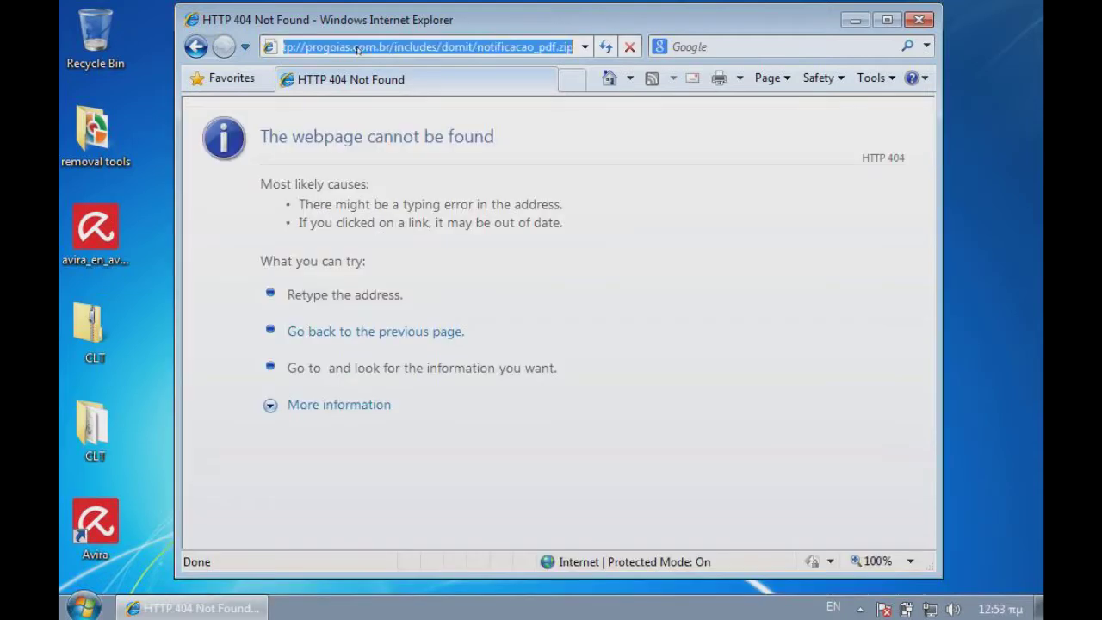
key(ctrl+v)
key(Return)
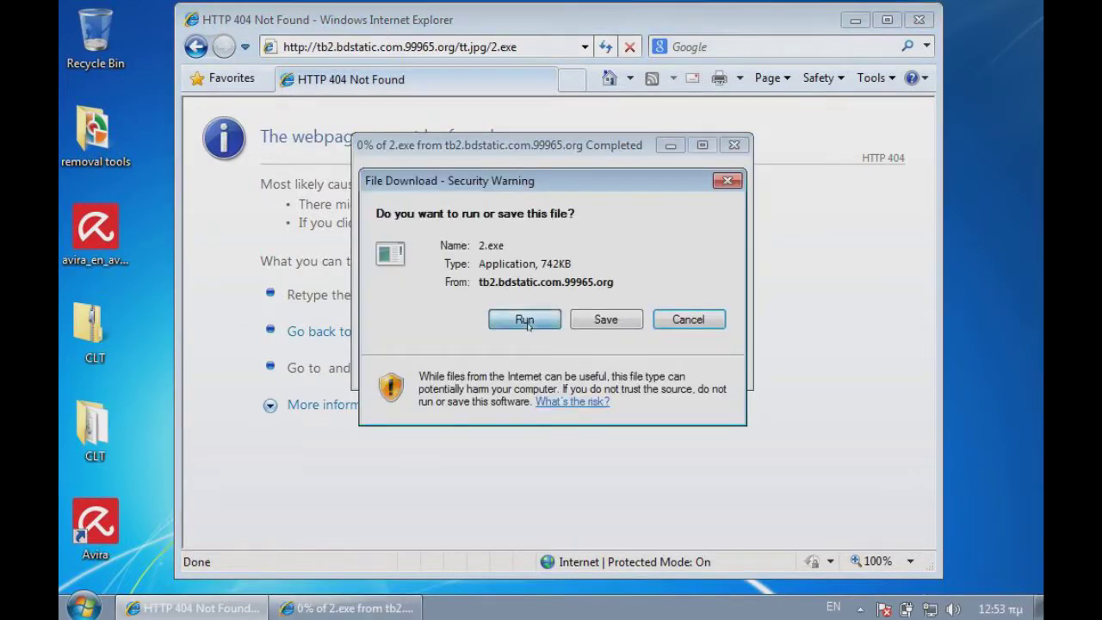
click(525, 320)
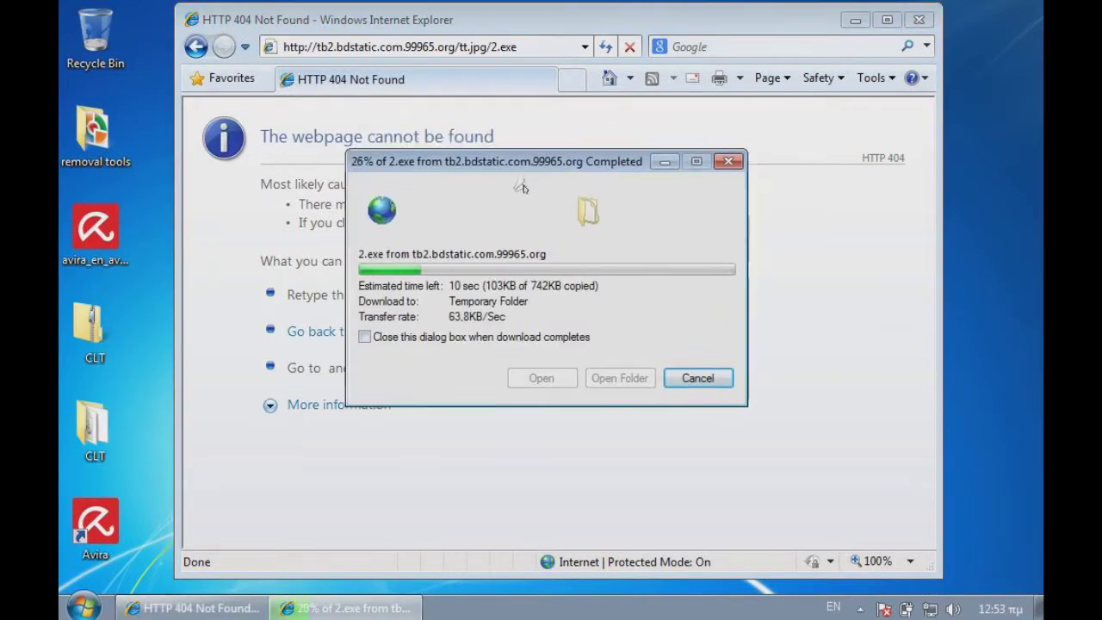
drag(512, 163, 668, 206)
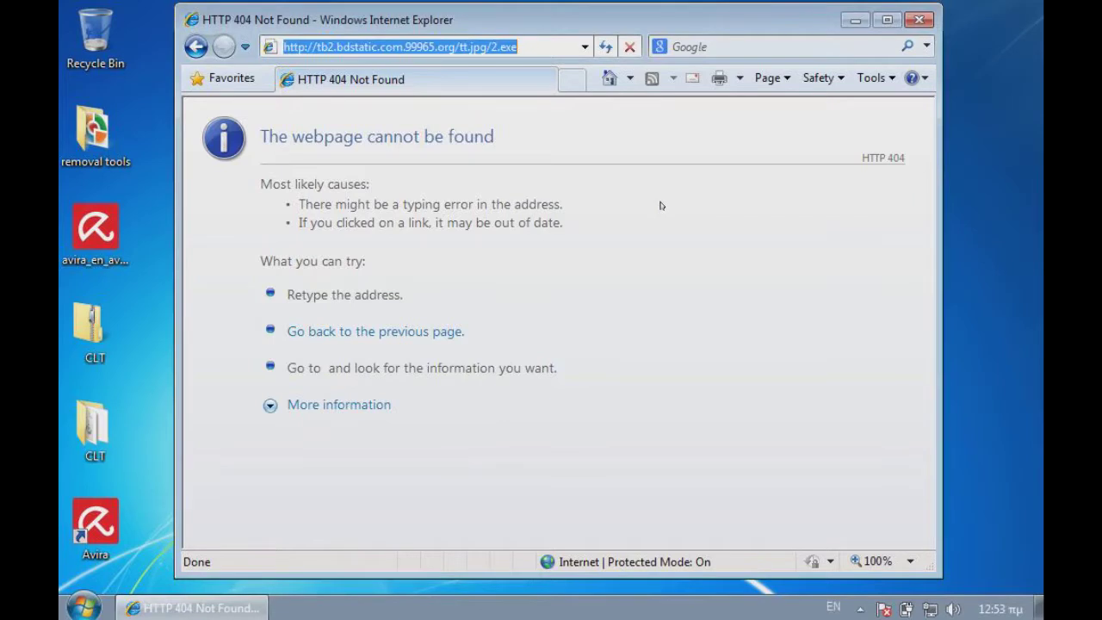
Step: Minimize Internet Explorer and check the running processes in Task Manager for traces of 2.exe
click(855, 19)
right_click(557, 594)
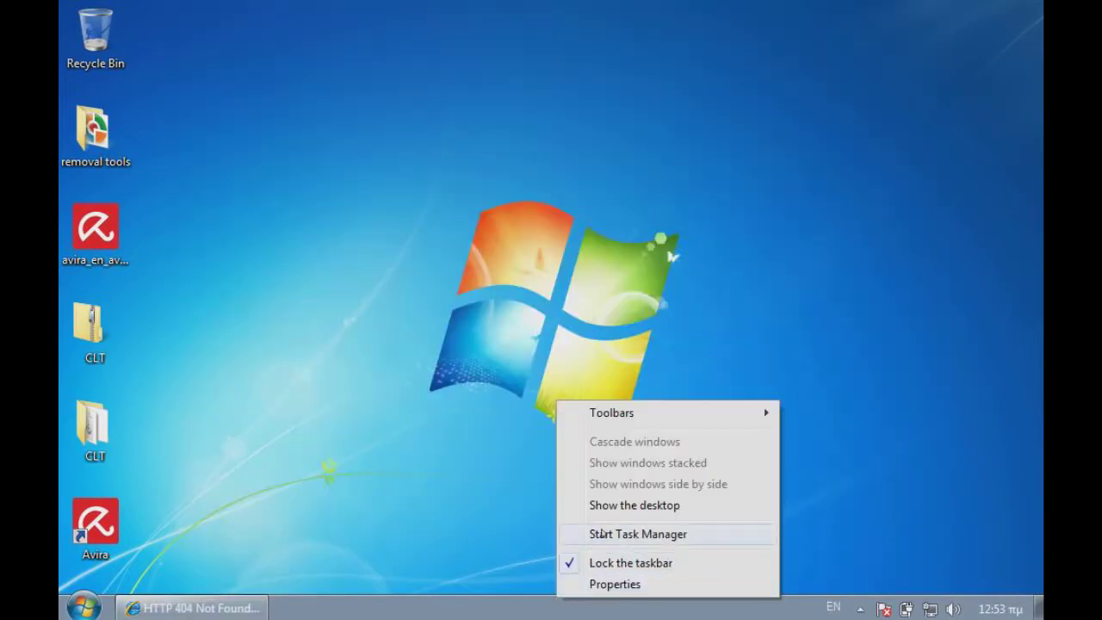
key(Escape)
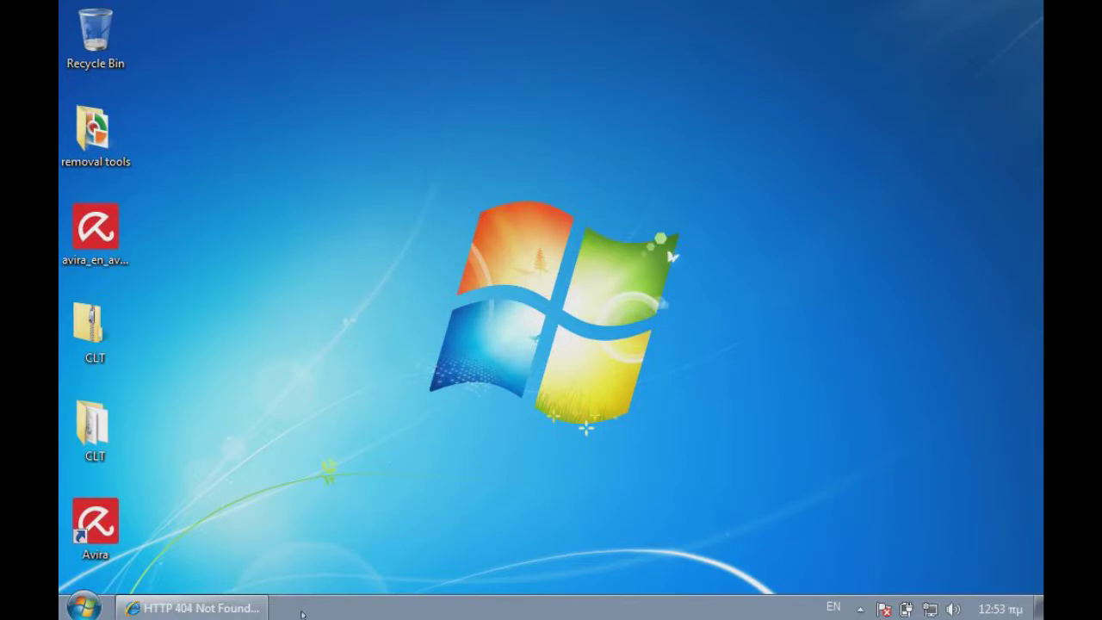
key(ctrl+shift+Escape)
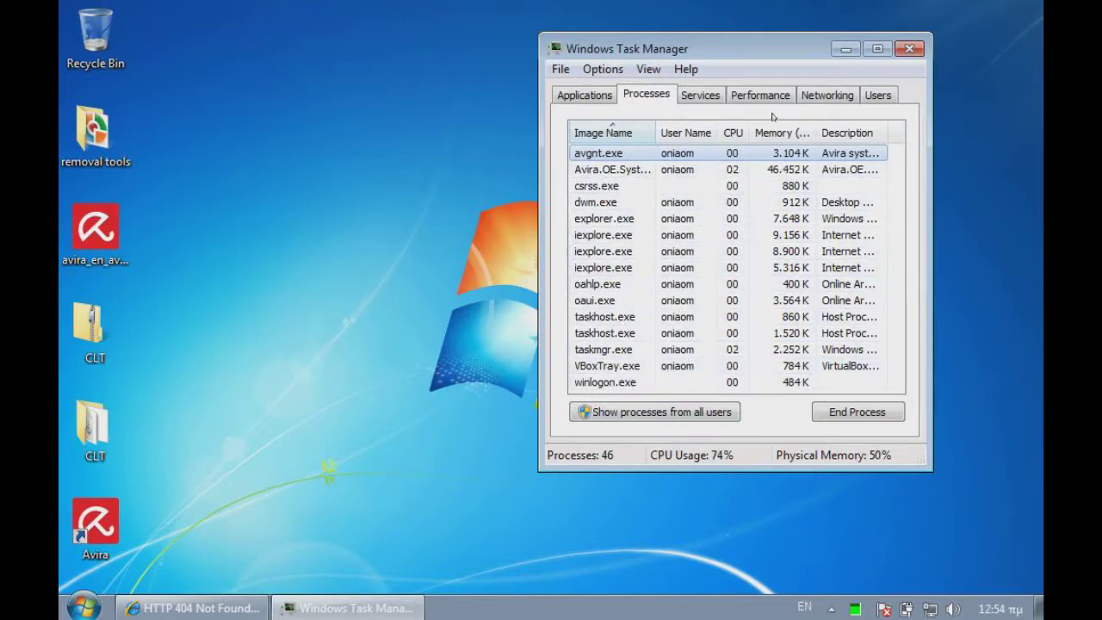
click(900, 52)
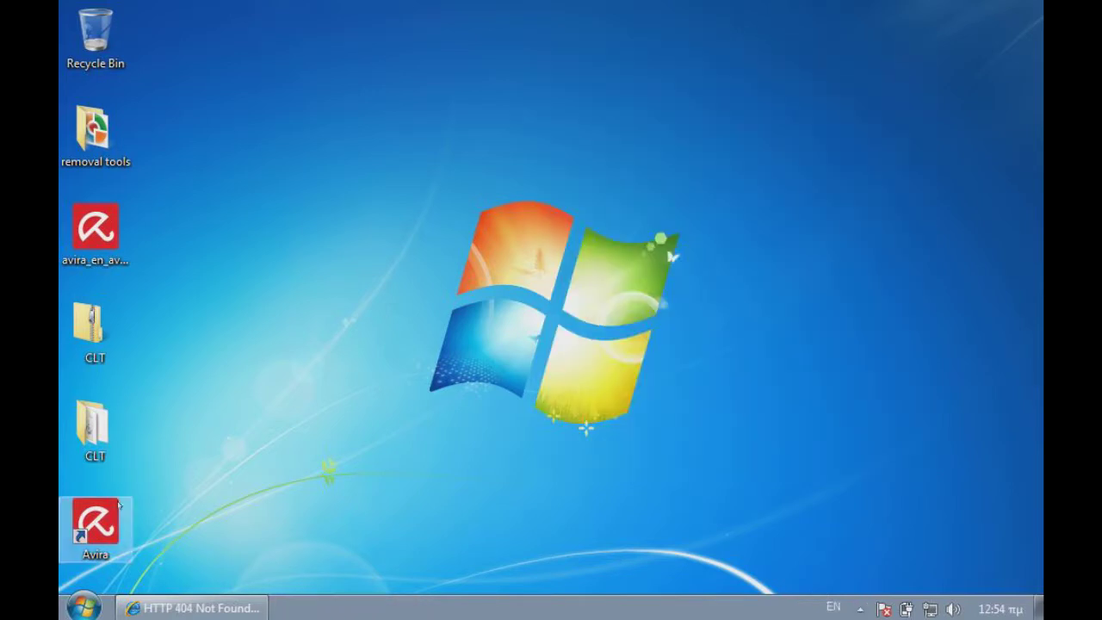
Step: Mark the 2.exe entry in the Notepad list with "-a" and delete the notificacao_pdf.zip entry
click(181, 607)
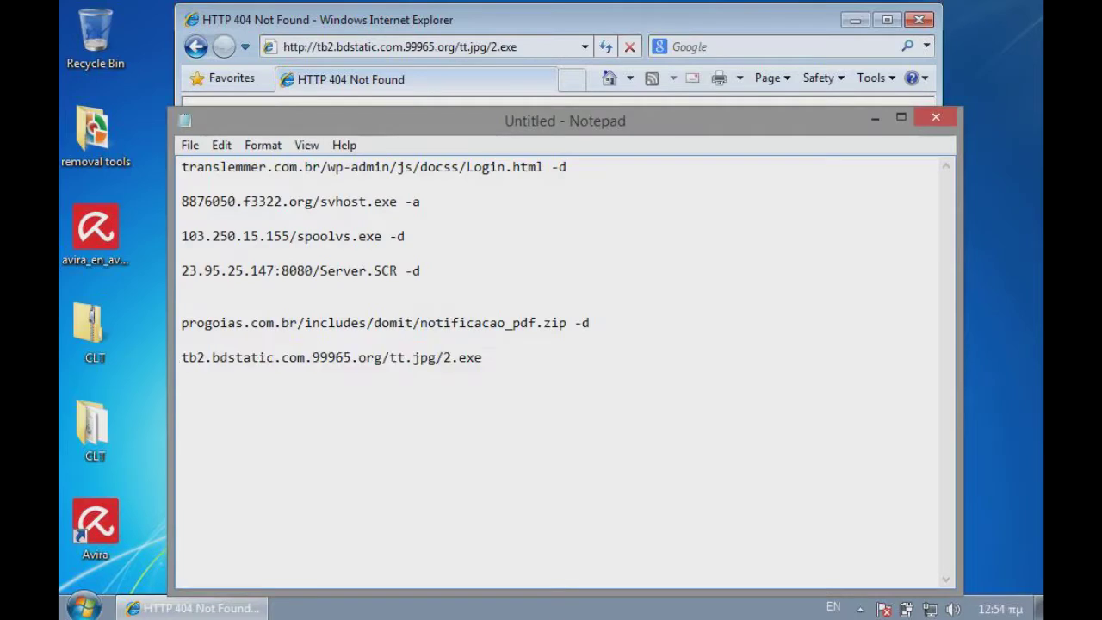
text(-)
drag(590, 323, 140, 322)
key(BackSpace)
key(BackSpace)
key(BackSpace)
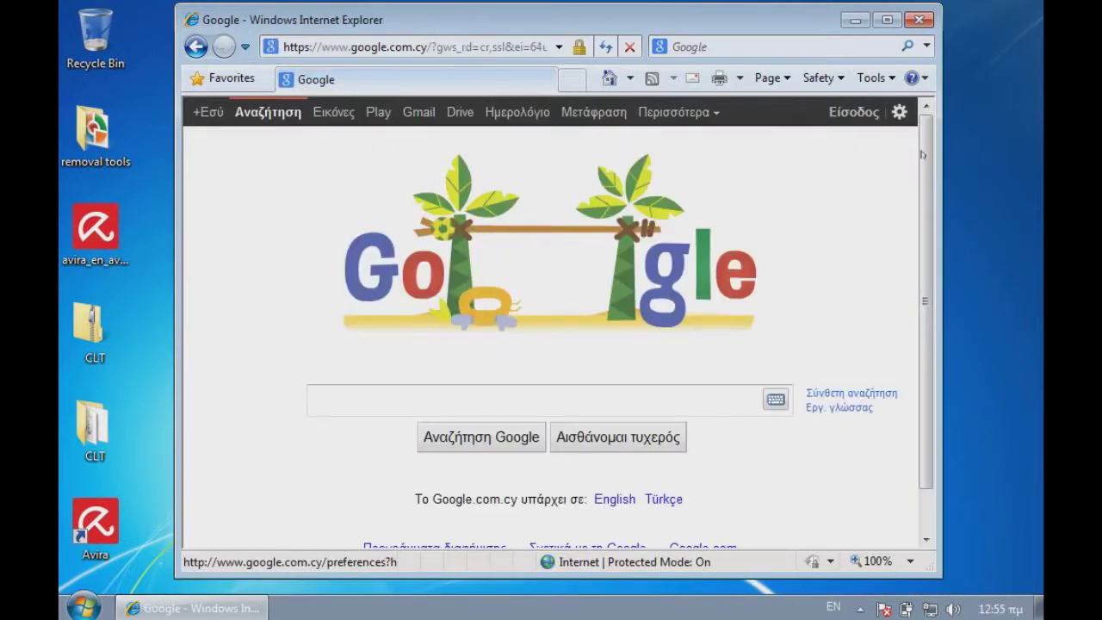
Step: Open the copied joydownload.com.br link in Internet Explorer and run the offered realplayer-download-8186-.exe file
click(388, 48)
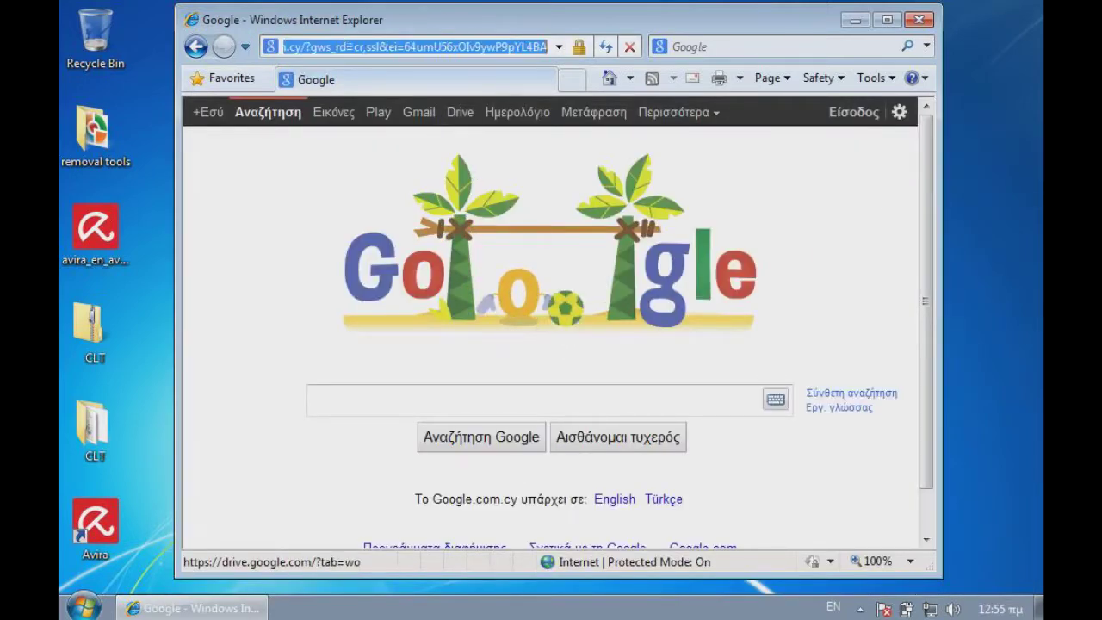
key(ctrl+v)
key(Return)
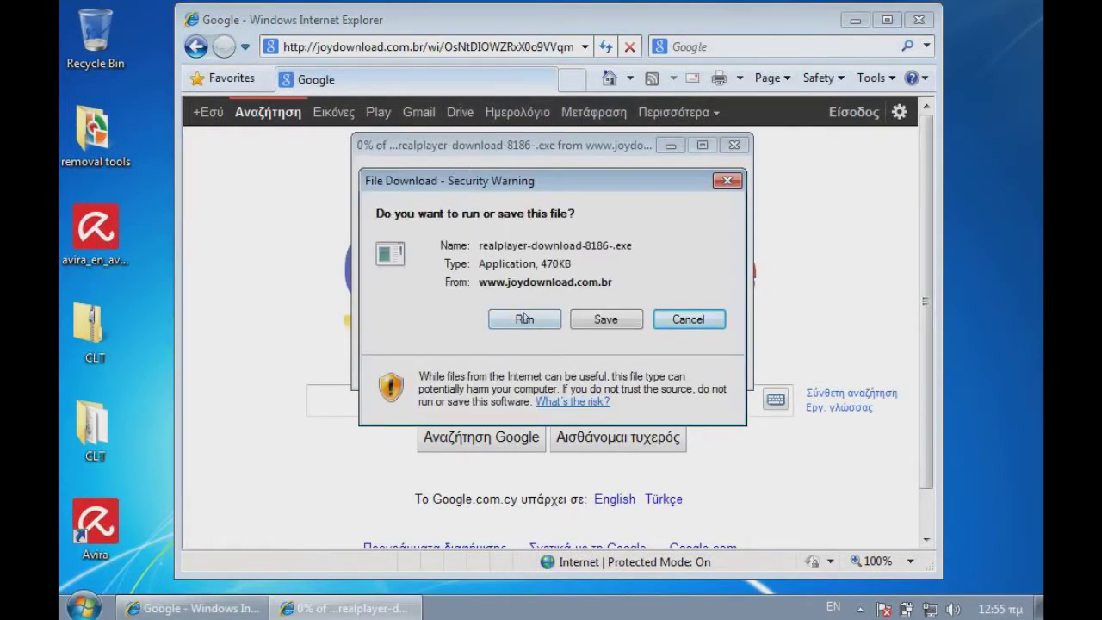
click(525, 320)
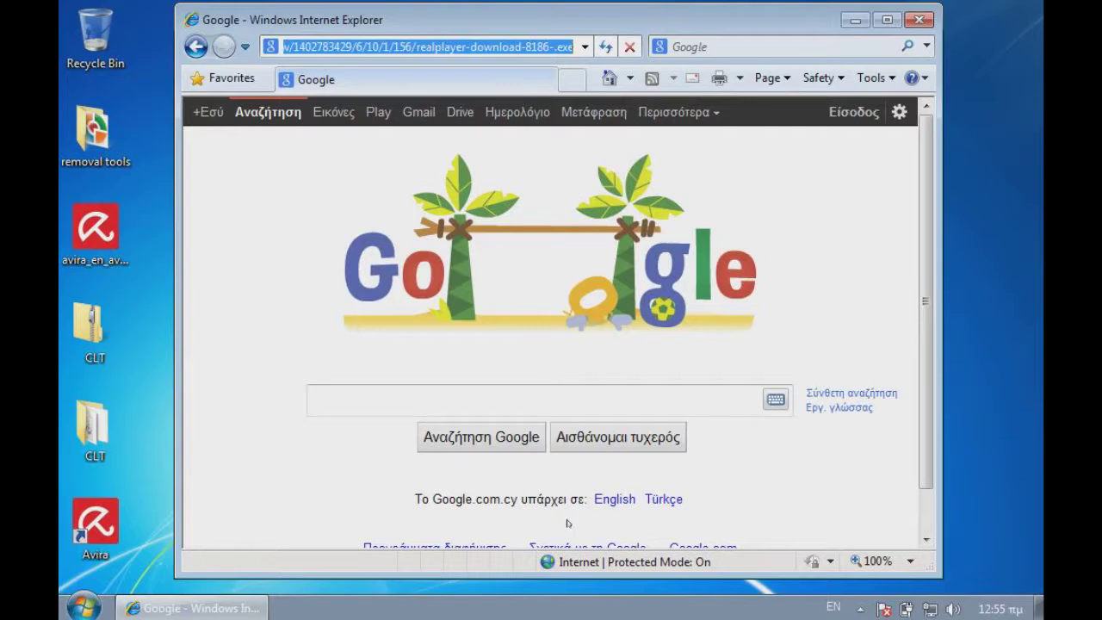
Step: Check the hidden notification-area icons for a reaction and mark the realplayer-download-8186-.exe entry in the Notepad list with "-a"
click(859, 609)
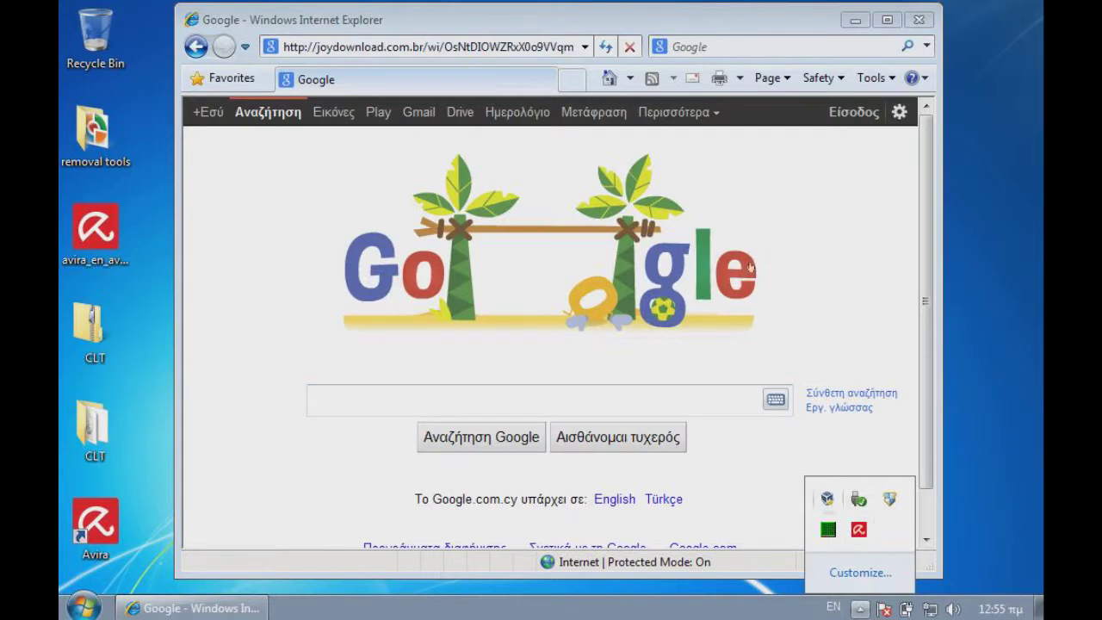
click(854, 19)
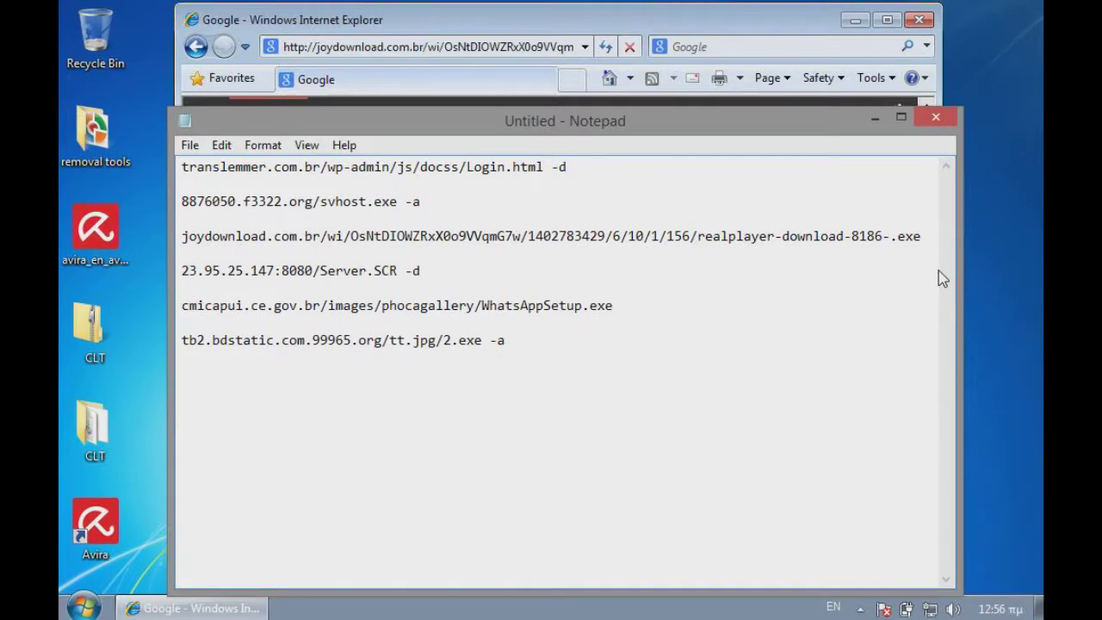
text(-a)
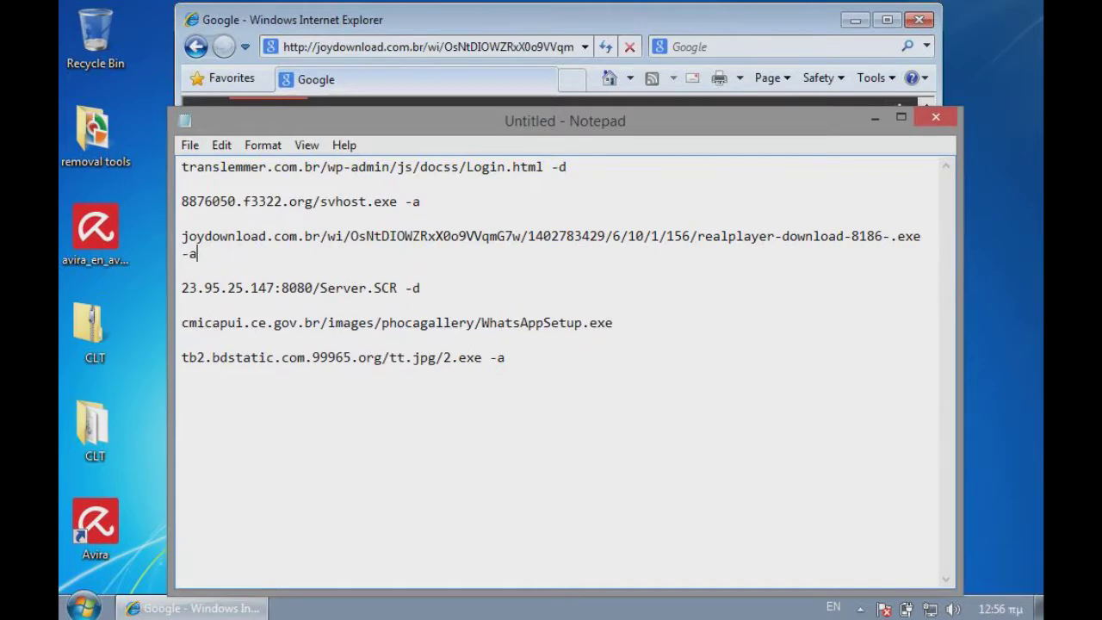
Step: Copy cmicapui.ce.gov.br/images/phocagallery/WhatsAppSetup.exe from the Notepad list and open it in Internet Explorer
drag(612, 323, 182, 323)
key(ctrl+c)
click(344, 86)
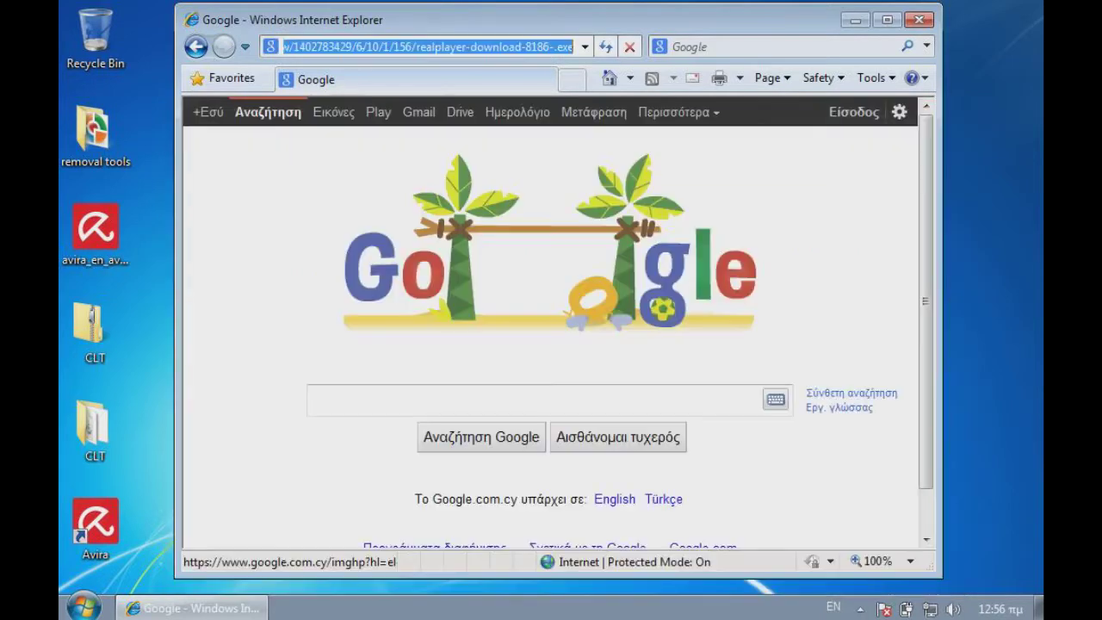
key(ctrl+v)
key(Return)
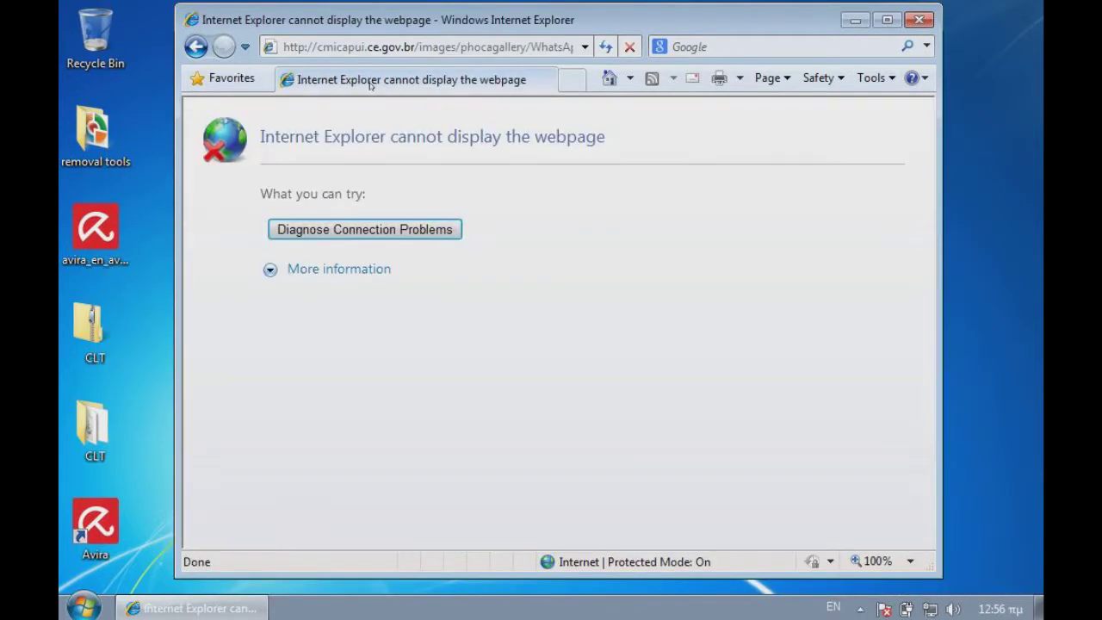
Step: Mark the WhatsAppSetup.exe entry in the Notepad list with "-d" and select the whole list for review
key(alt+Tab)
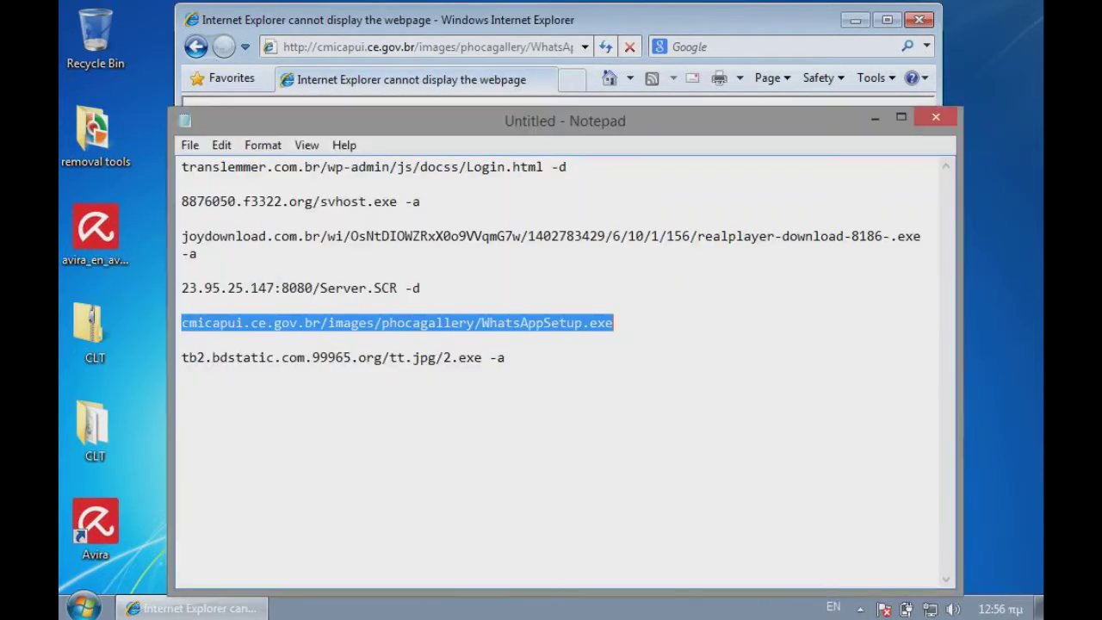
key(End)
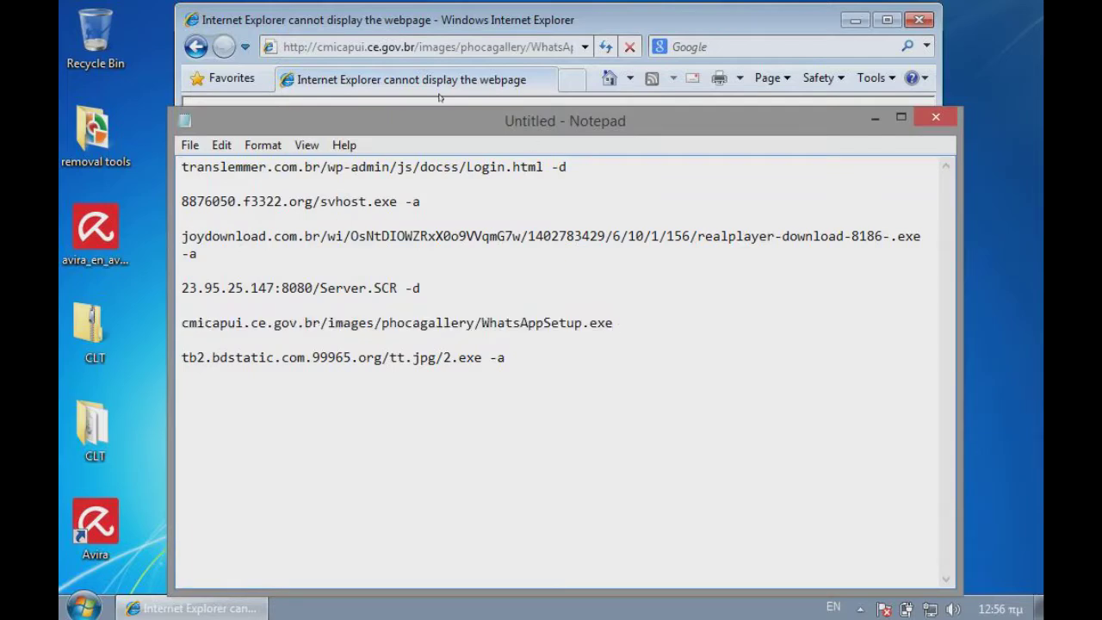
text(-d)
drag(506, 357, 83, 80)
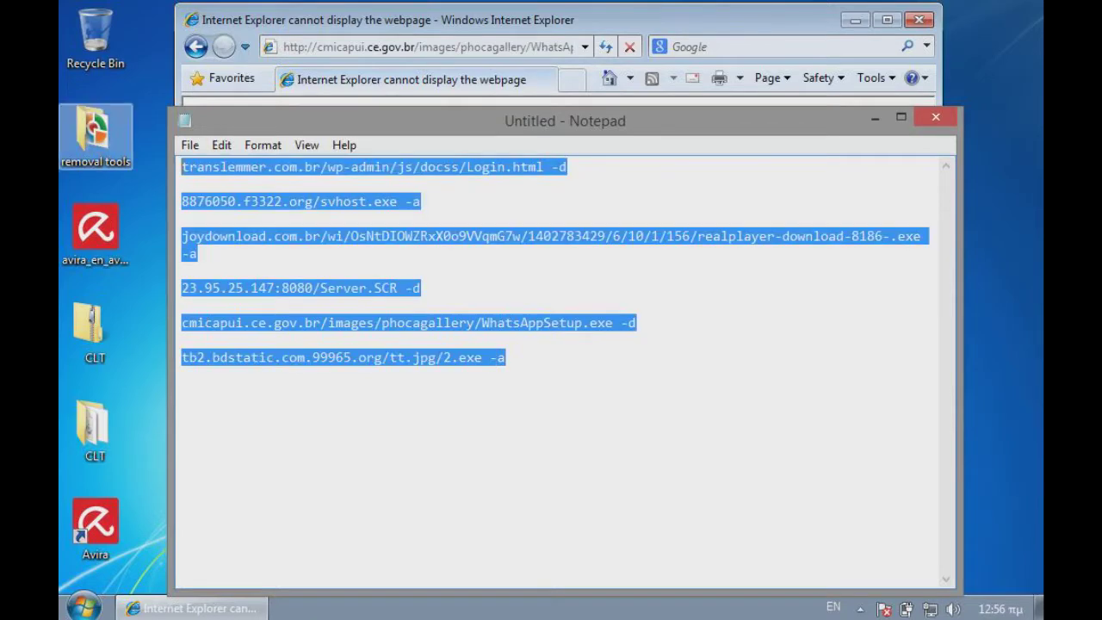
click(91, 129)
Step: Inspect the running processes in Task Manager for leftover malware and close it
right_click(523, 602)
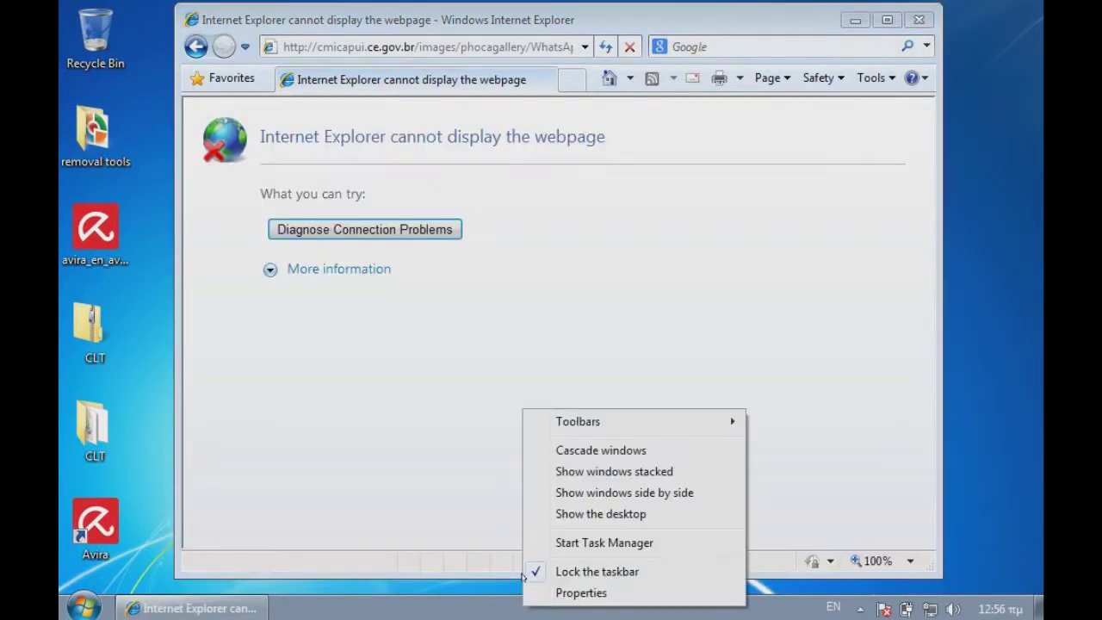
click(551, 542)
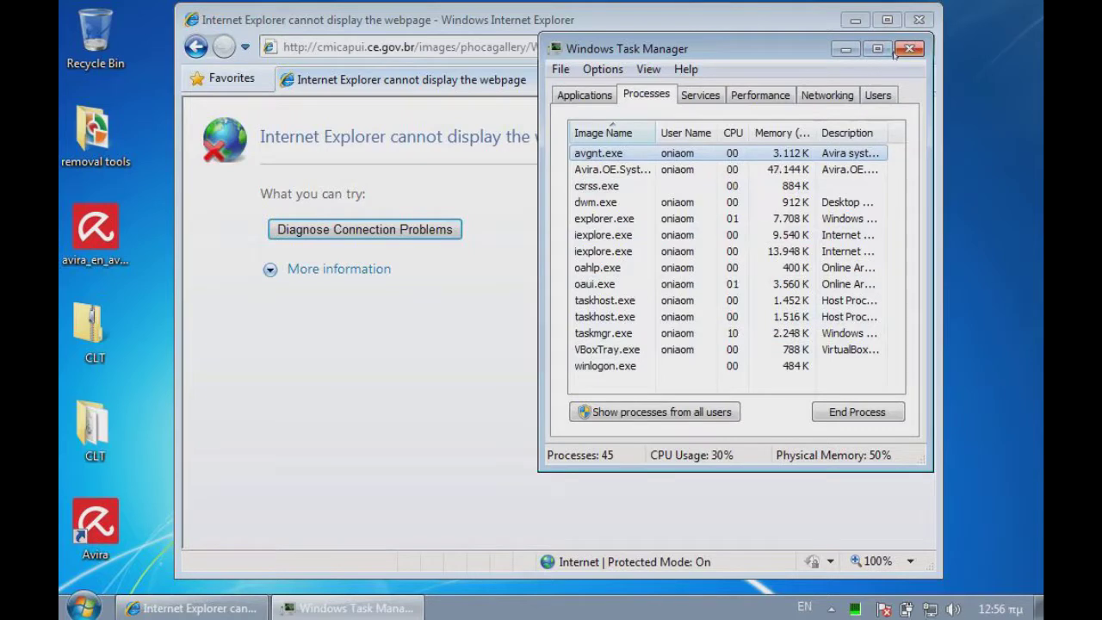
drag(781, 50, 672, 73)
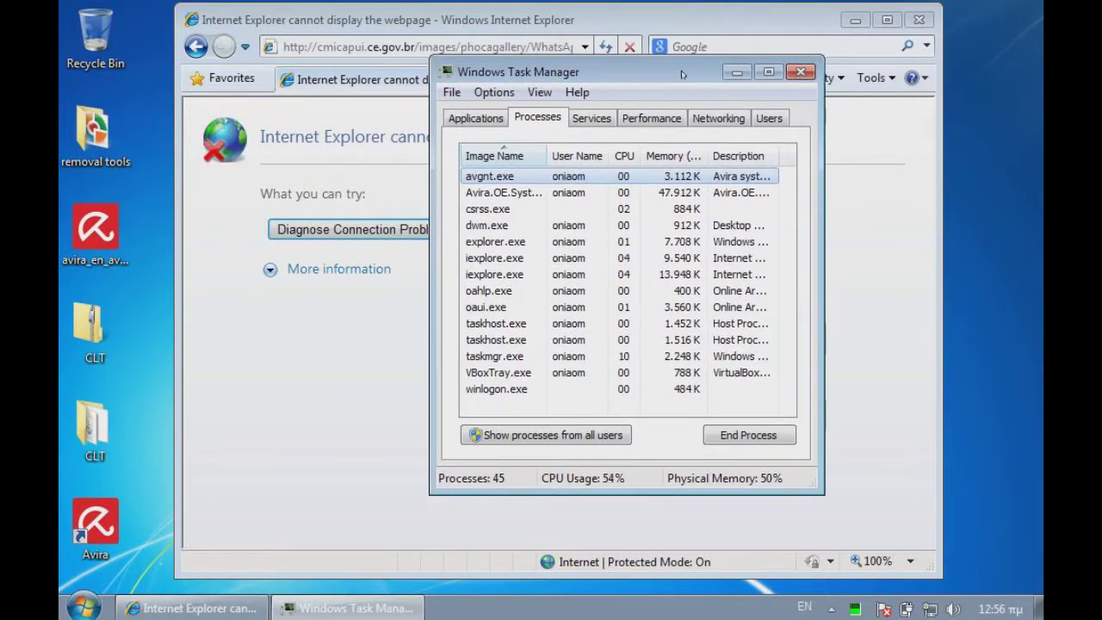
click(799, 72)
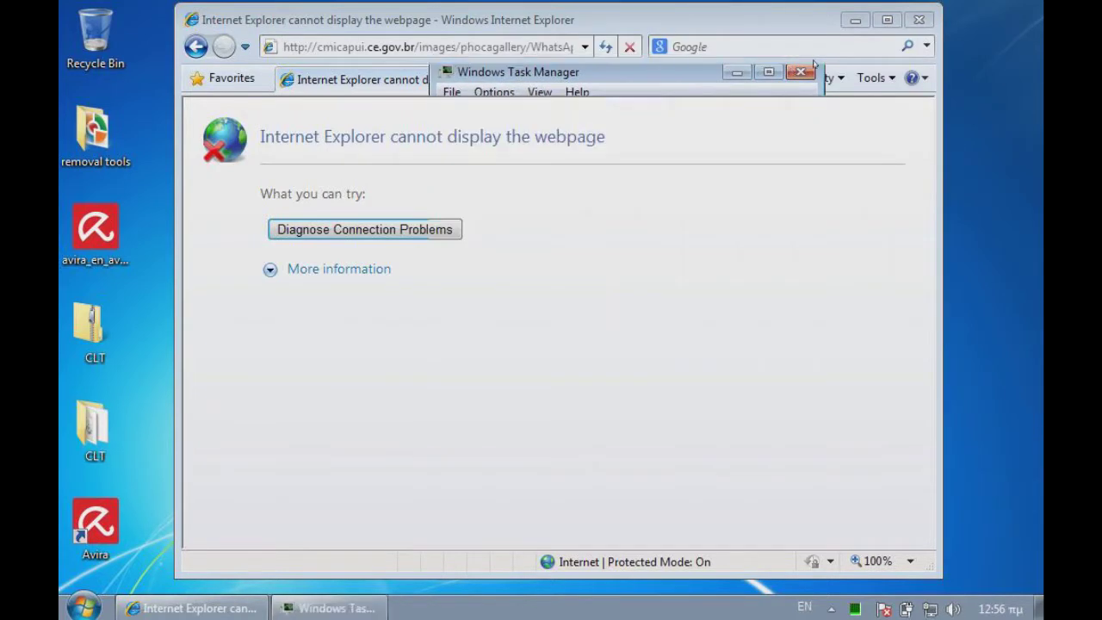
Step: Close Internet Explorer and launch the avira_en_av... file from the desktop
click(919, 19)
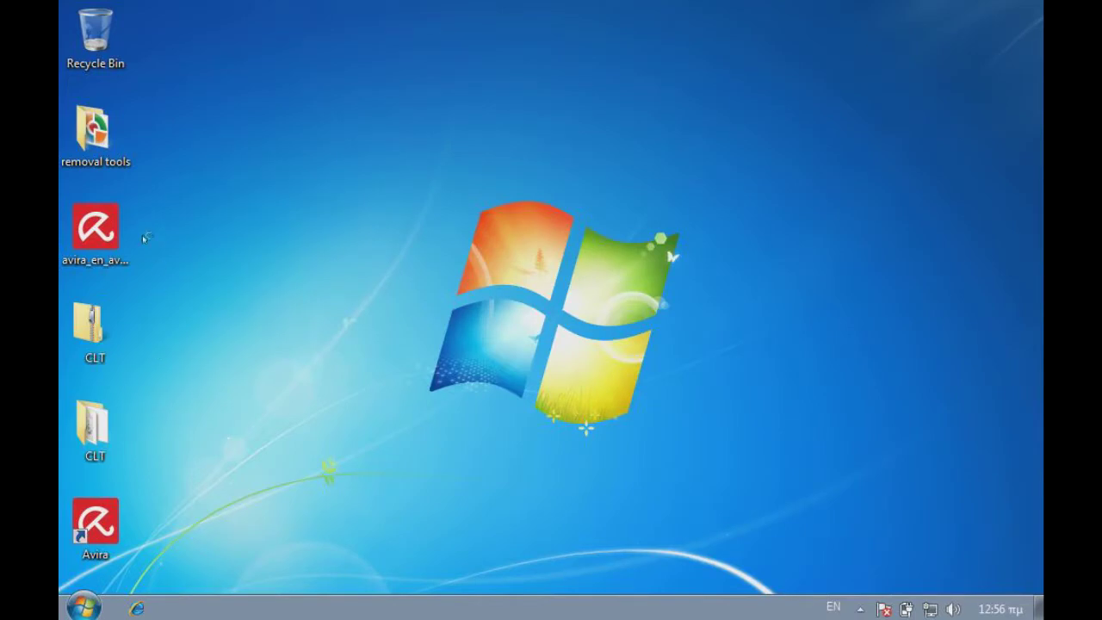
double_click(111, 231)
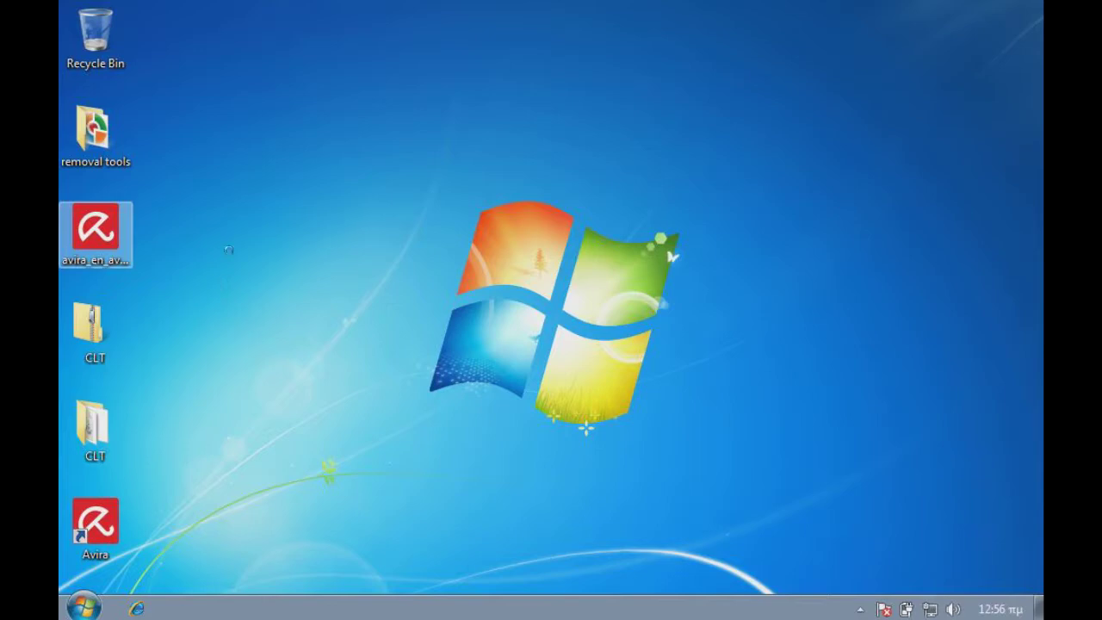
Step: Restart Windows
key(shift+F10)
click(288, 177)
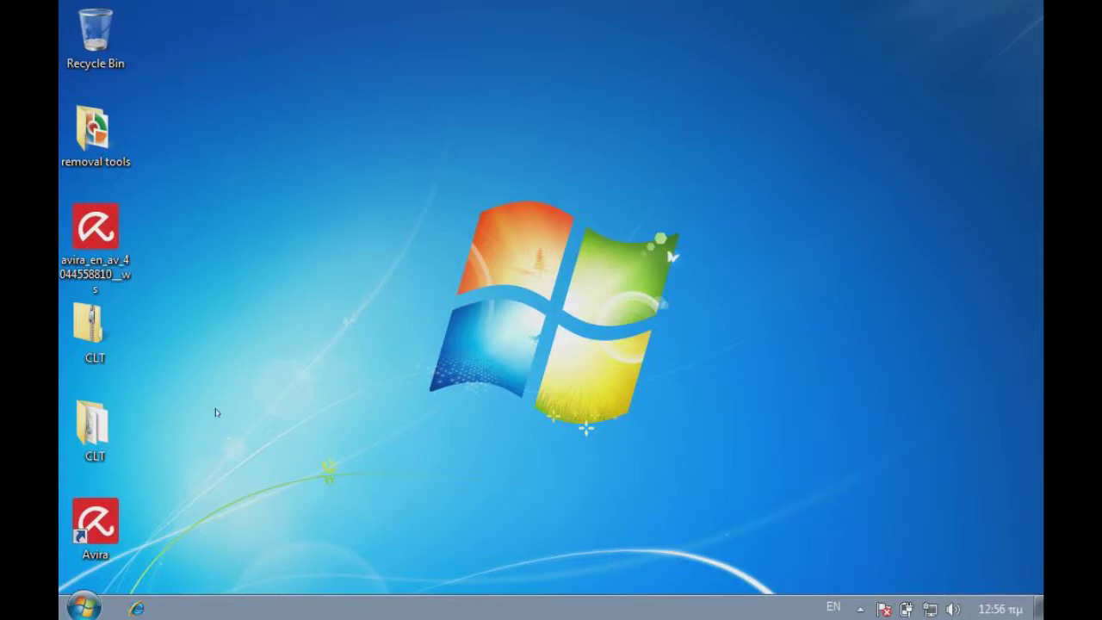
click(84, 607)
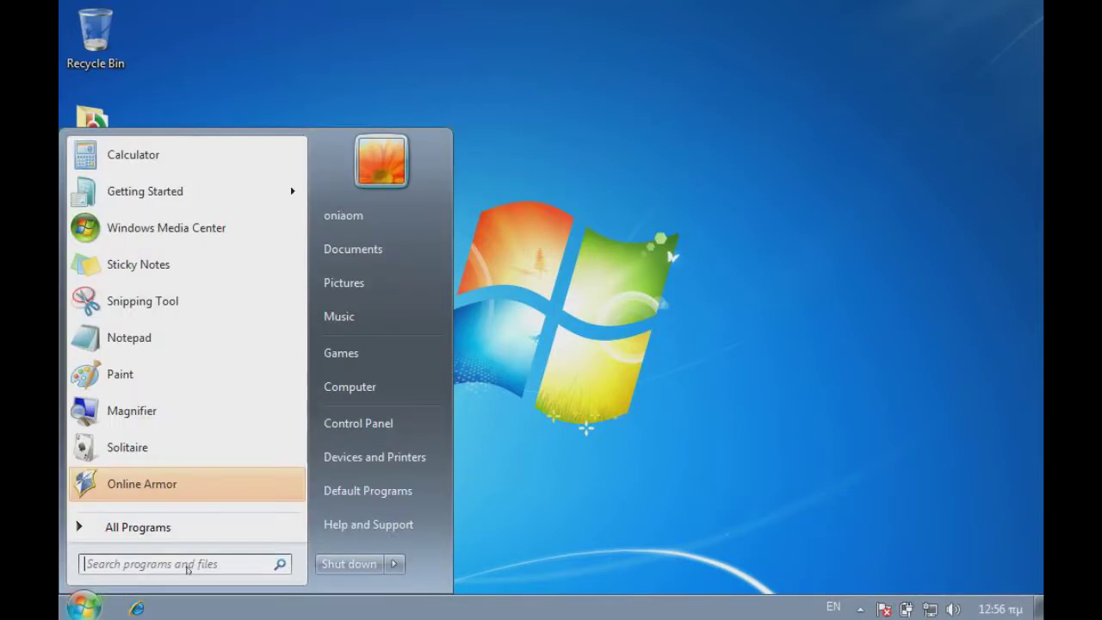
click(394, 565)
click(443, 493)
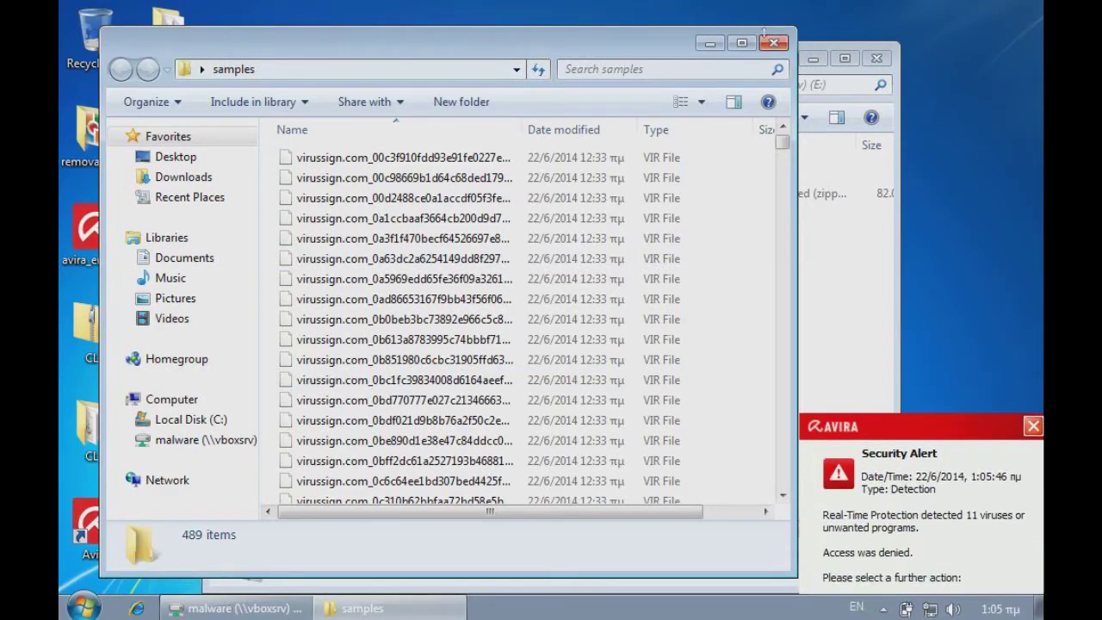
Step: Close the open folder windows, scan the desktop samples folder with Avira and allow Avira to make changes to the computer
click(772, 42)
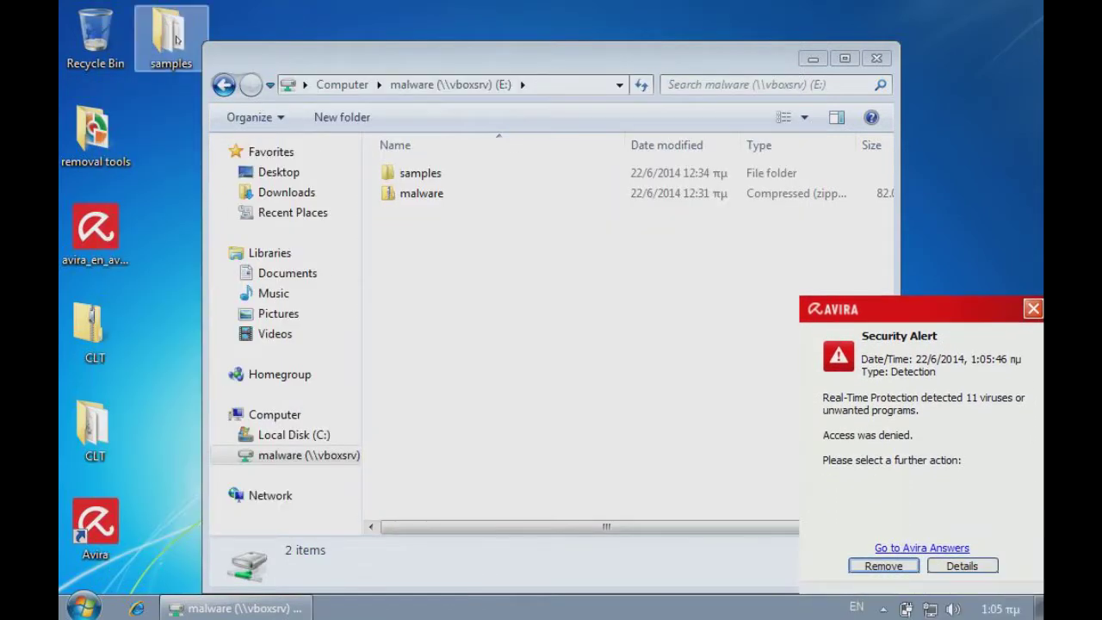
right_click(177, 39)
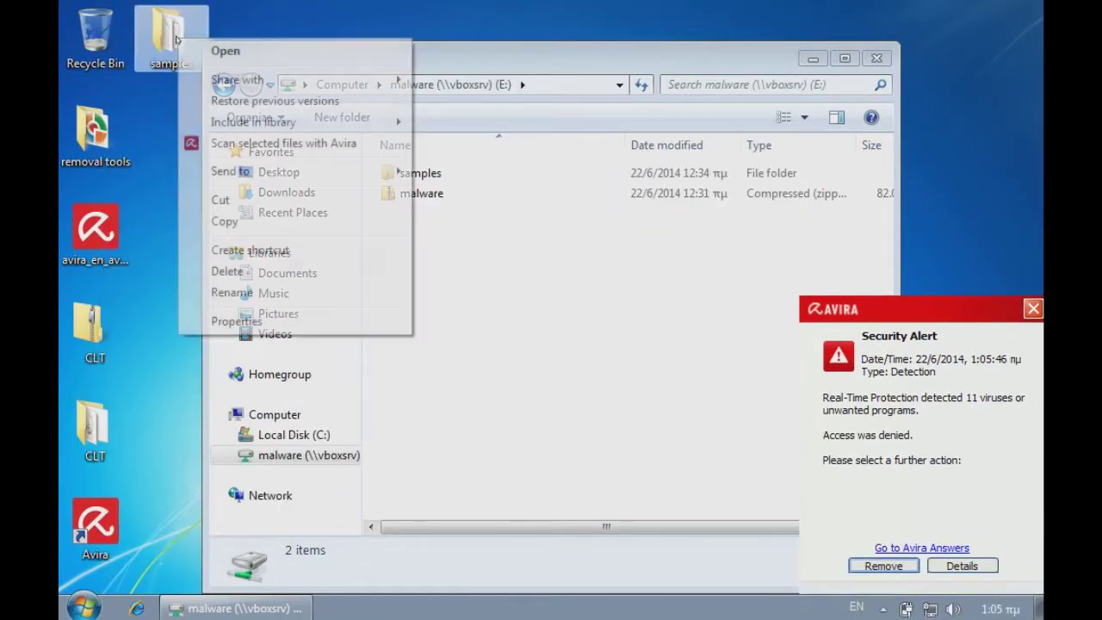
click(257, 144)
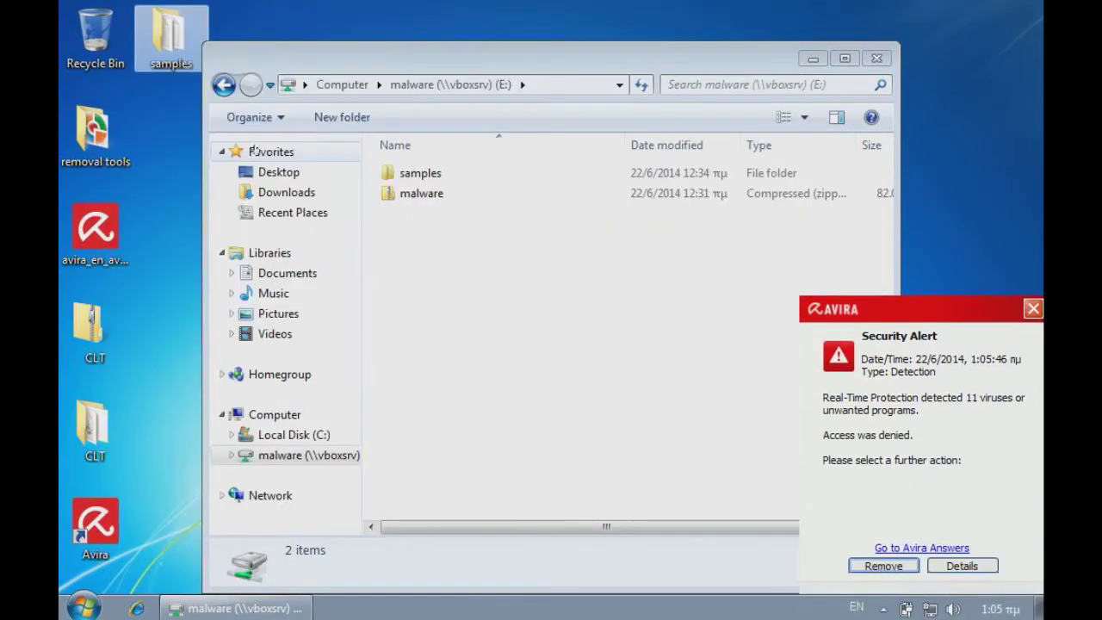
click(877, 58)
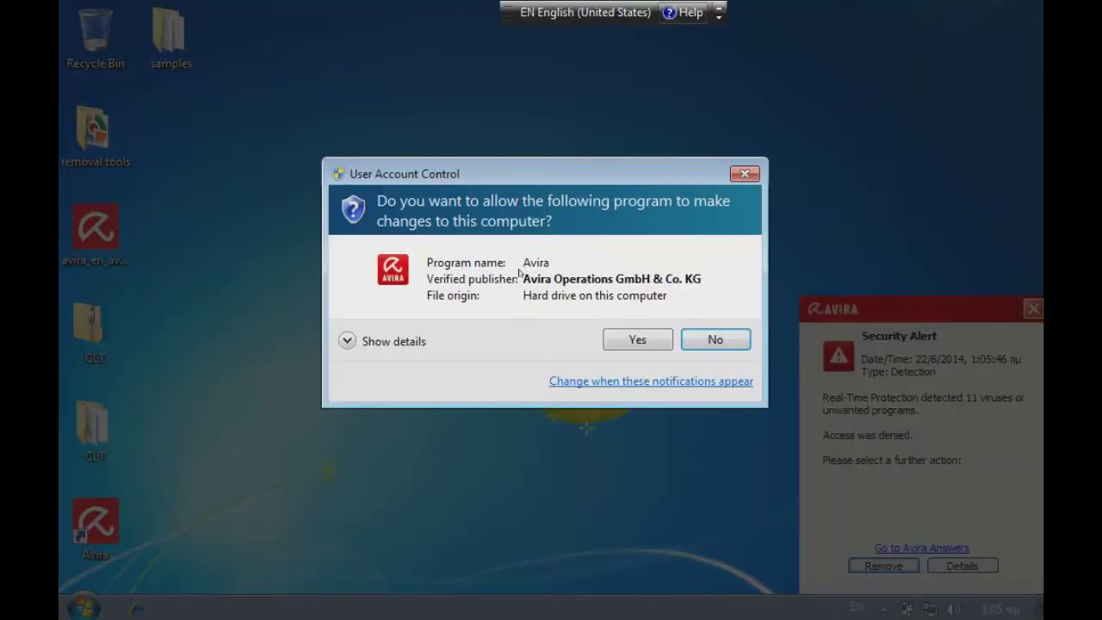
click(611, 343)
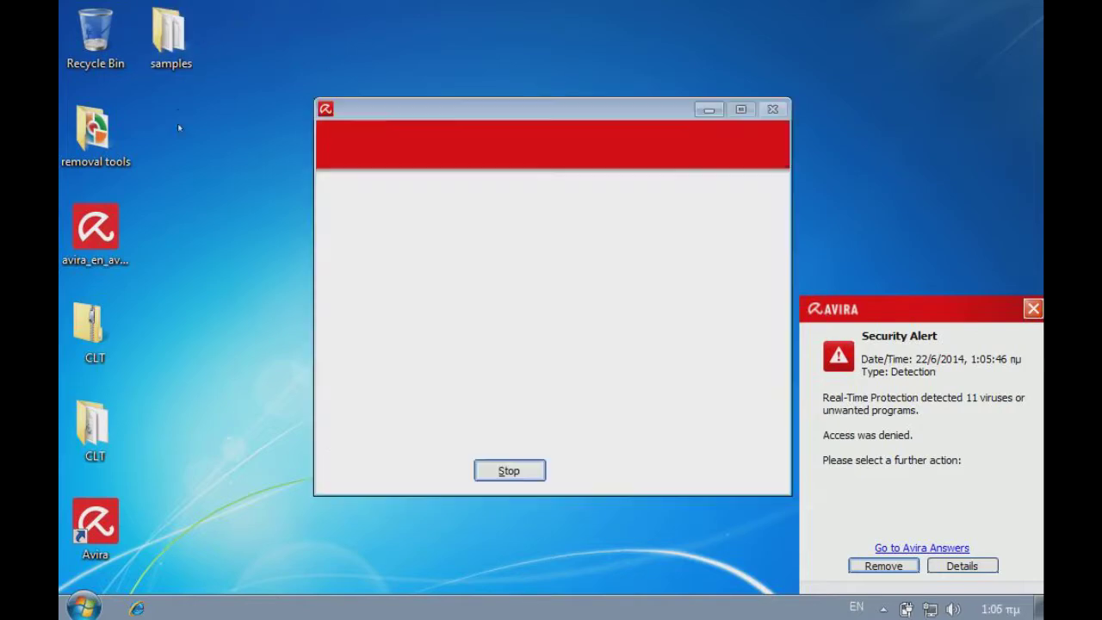
drag(441, 112, 380, 74)
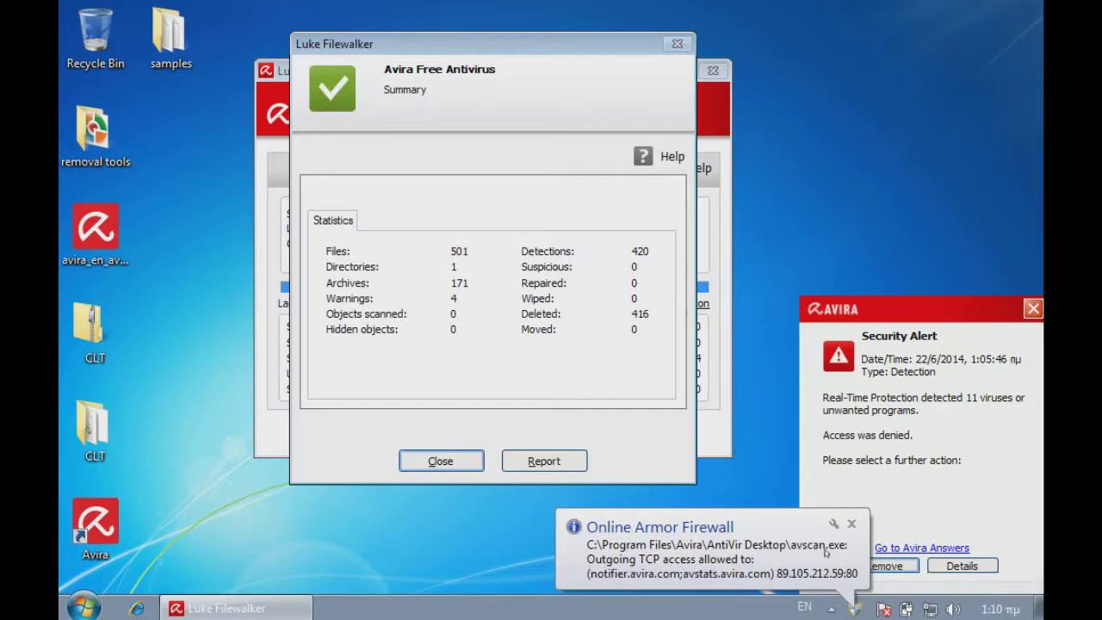
Step: Close the scan summary and the scanner, open the desktop samples folder to check the remaining files and dismiss the Avira security alert
key(Return)
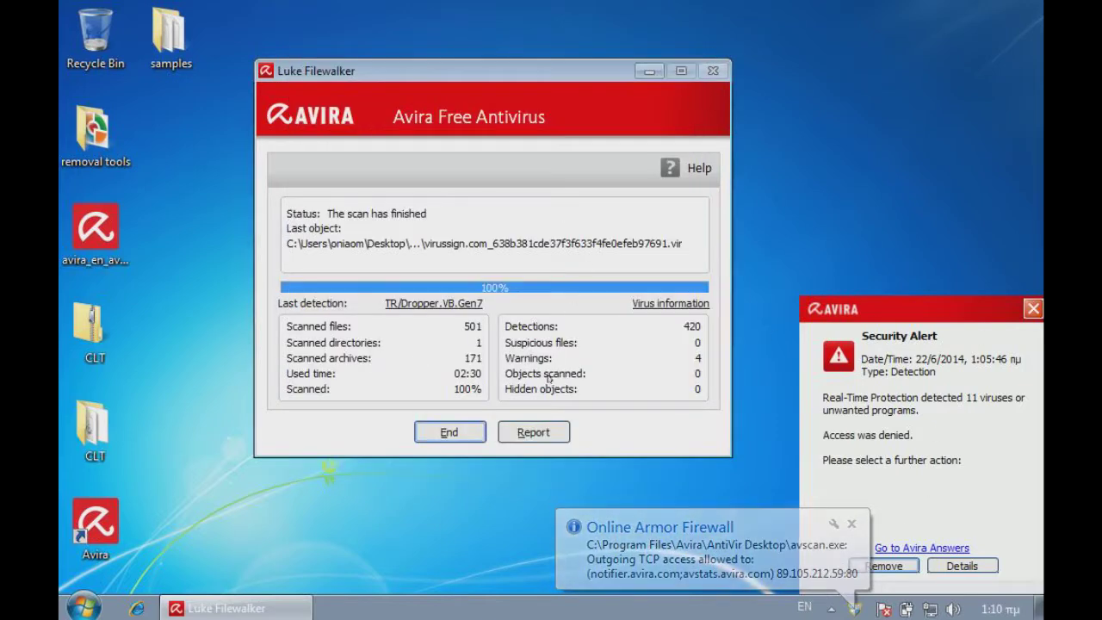
click(448, 432)
double_click(164, 45)
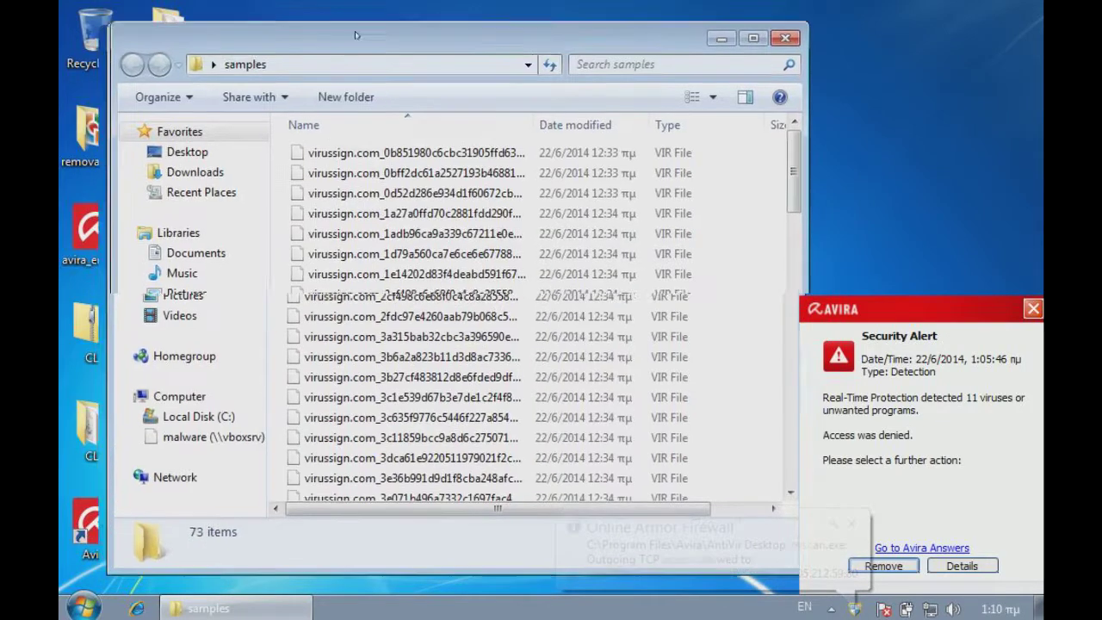
drag(357, 34, 366, 21)
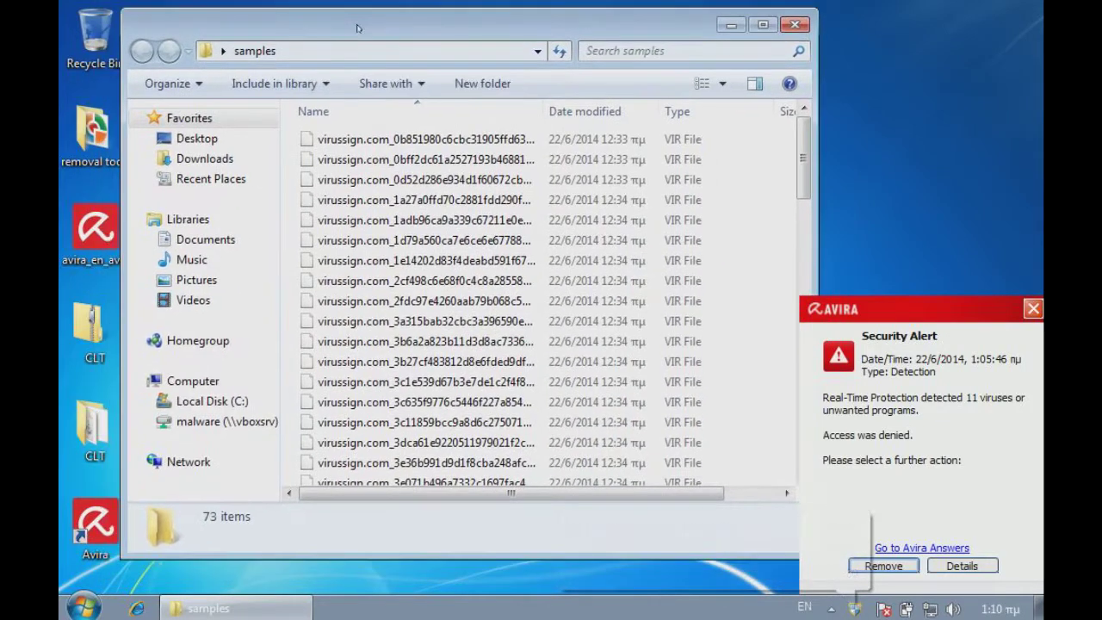
click(1027, 315)
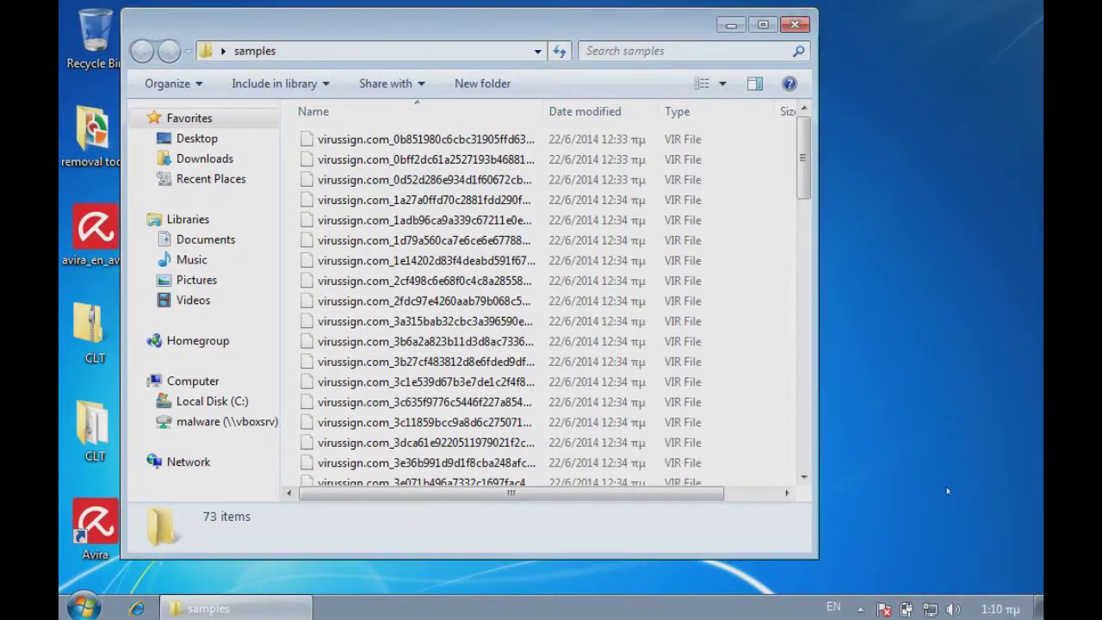
drag(544, 39, 607, 54)
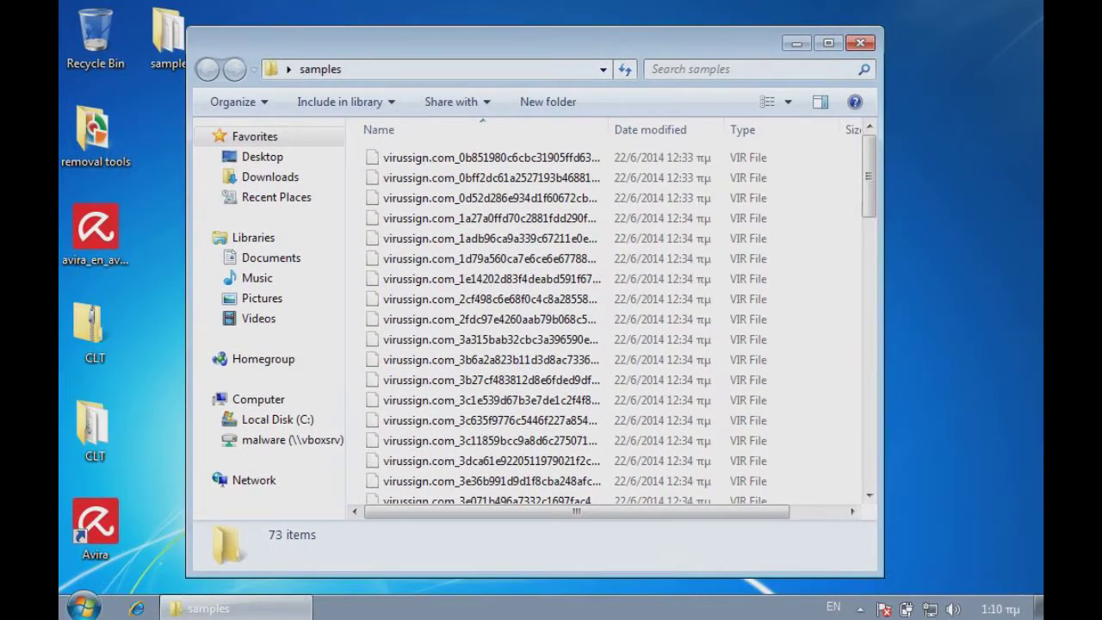
Step: Search the host computer for "calc" and open Calculator
key(super+s)
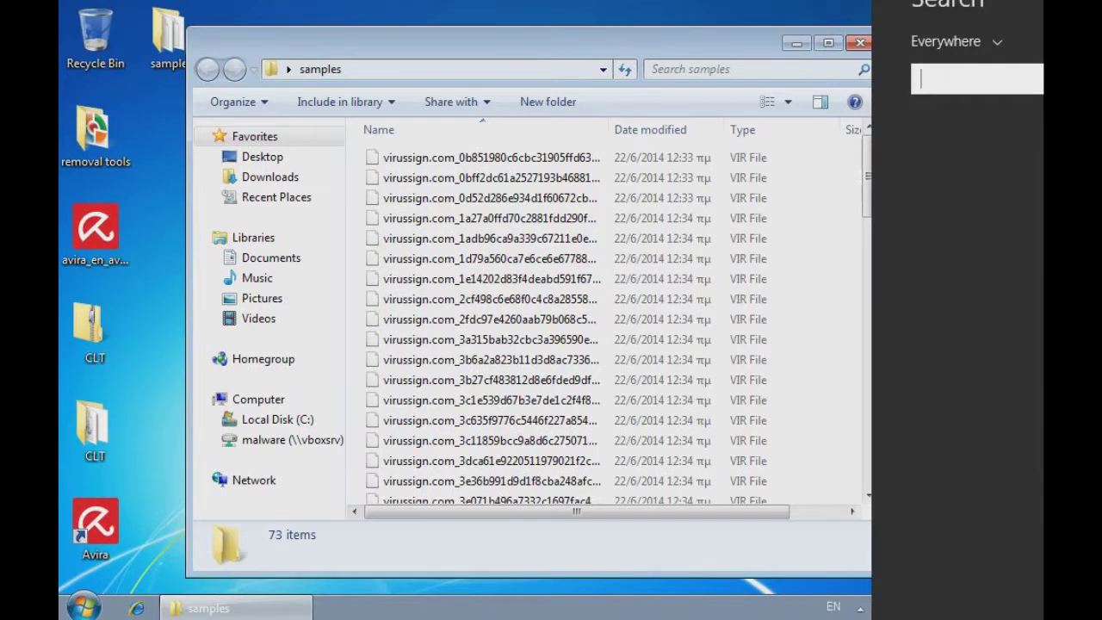
text(calc)
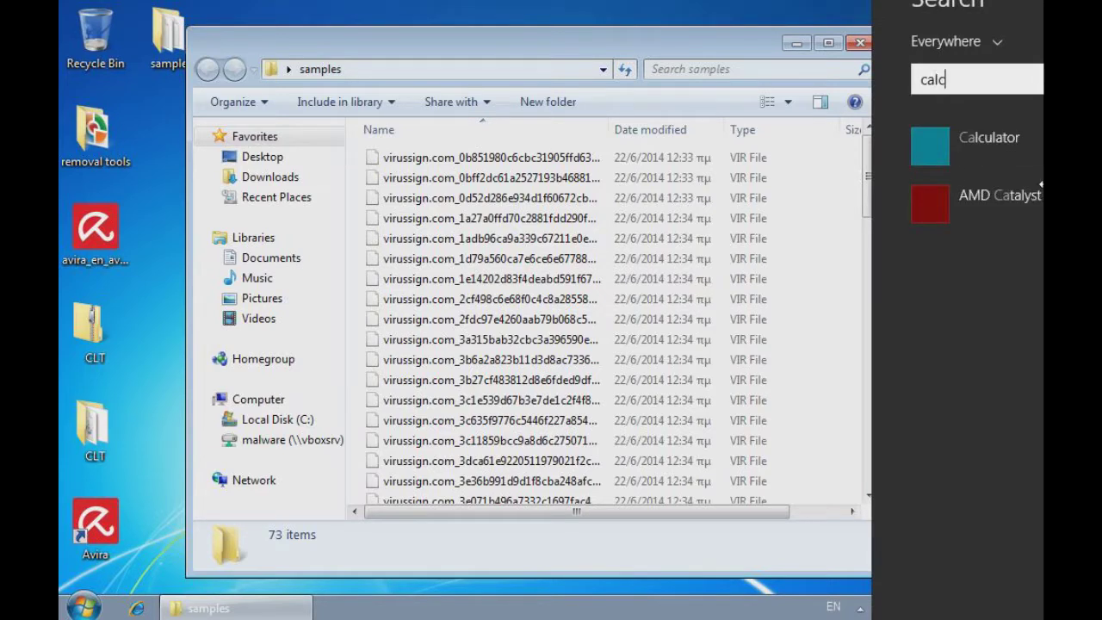
key(Return)
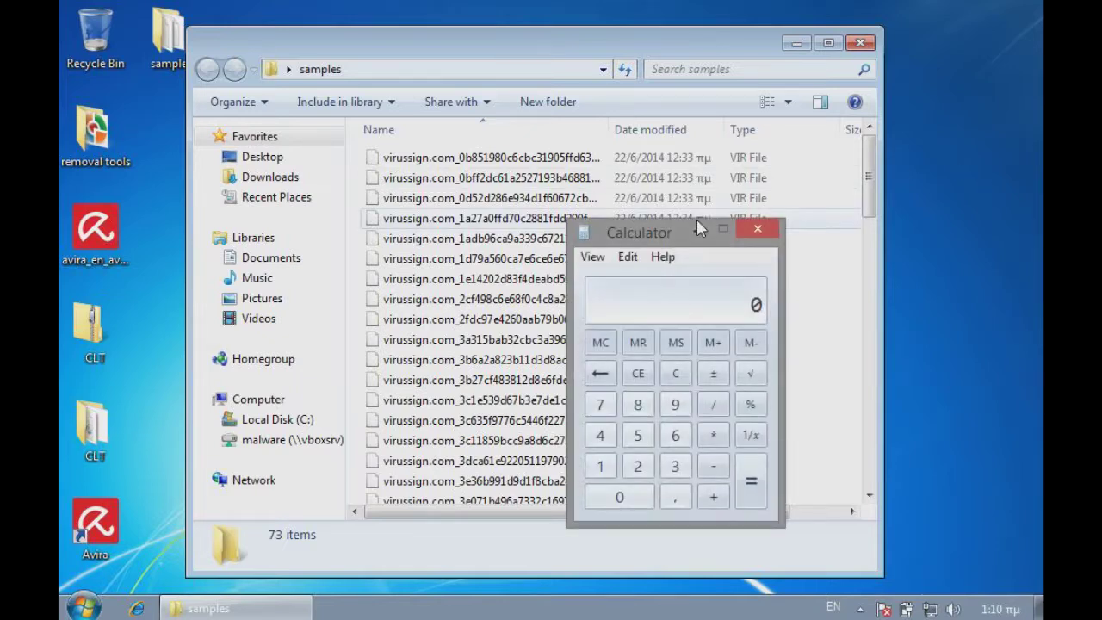
Step: Calculate the detection rate by subtracting 73 from 490 and dividing by 490, and close Calculator
click(600, 435)
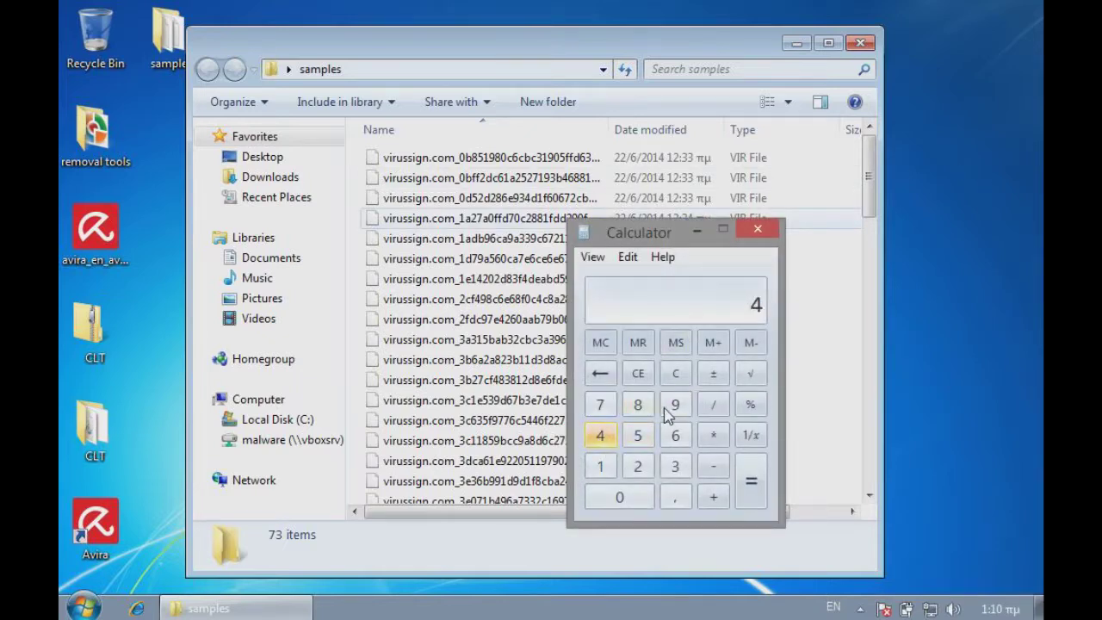
click(675, 403)
click(619, 496)
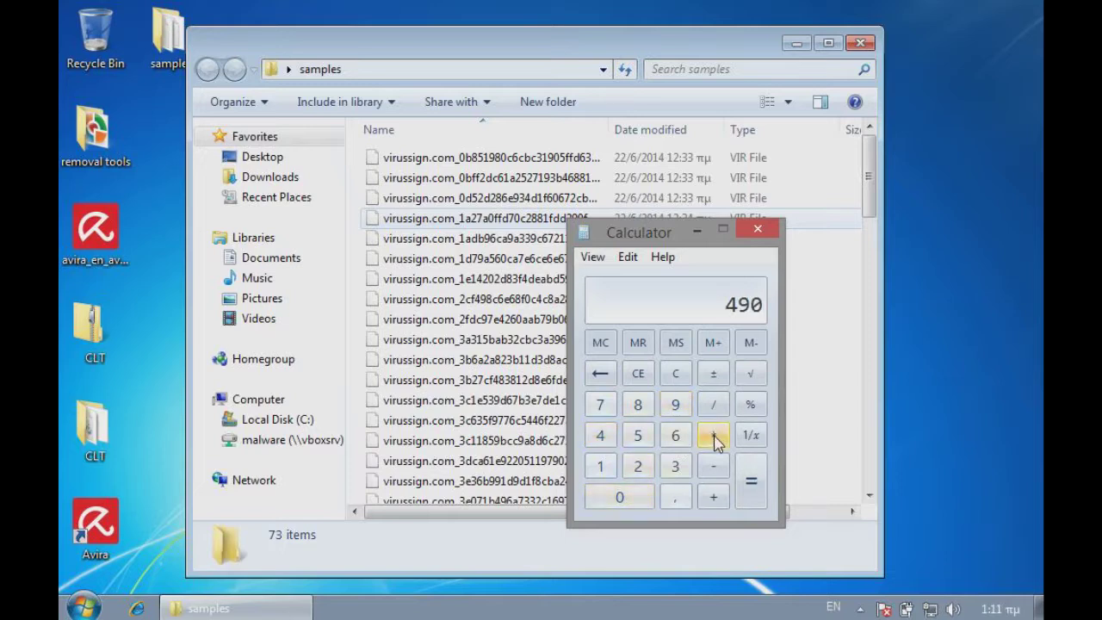
click(712, 465)
click(600, 403)
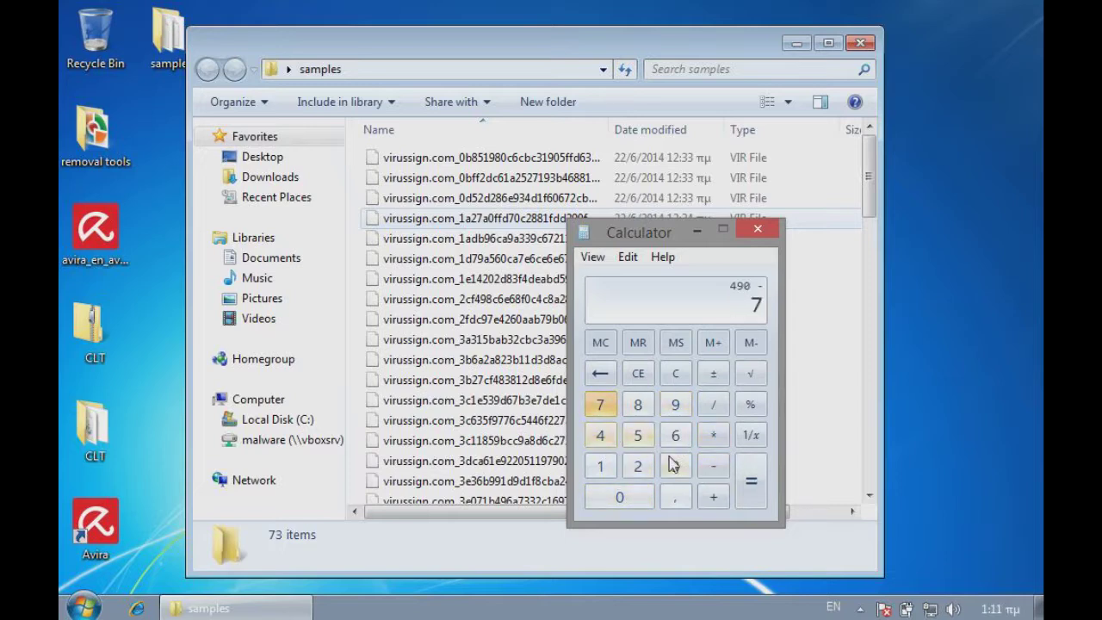
click(674, 466)
click(713, 404)
click(599, 434)
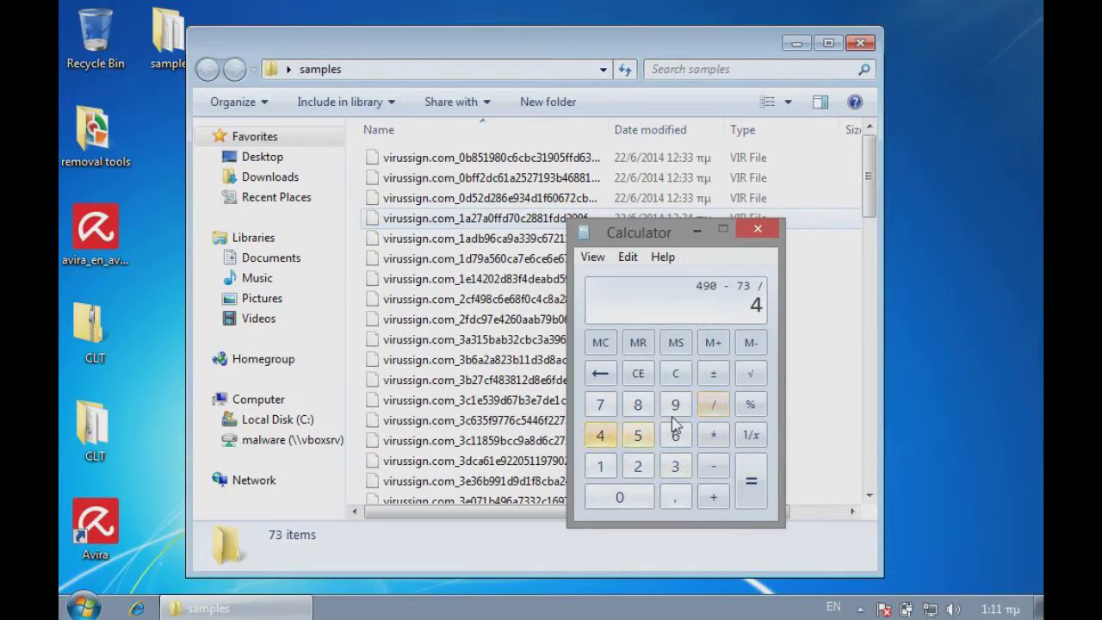
click(675, 403)
click(619, 497)
click(752, 489)
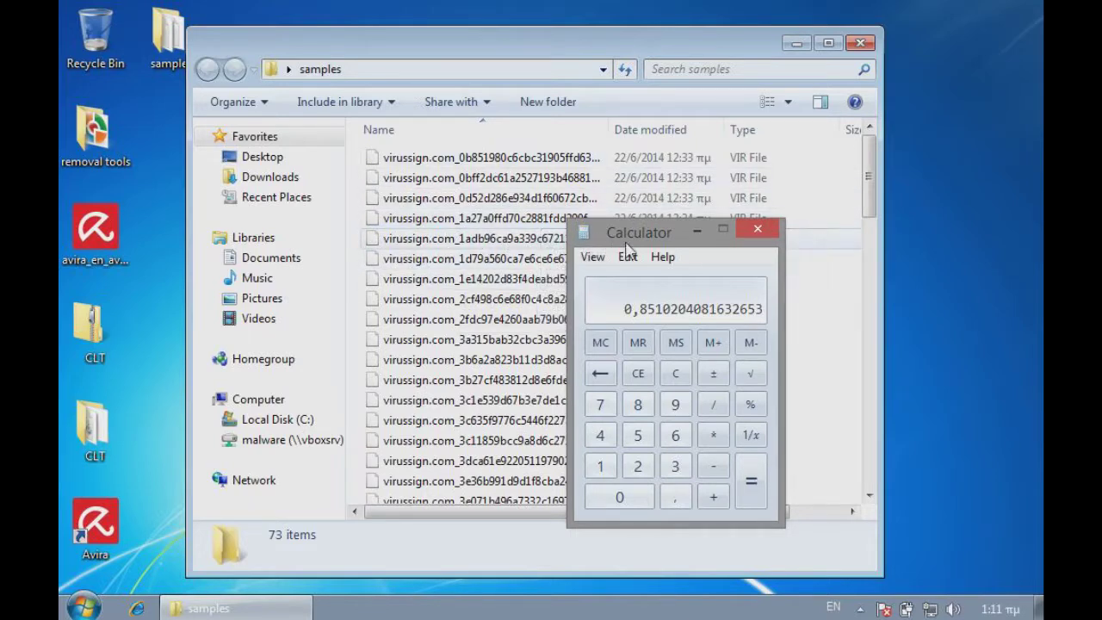
drag(622, 243, 695, 222)
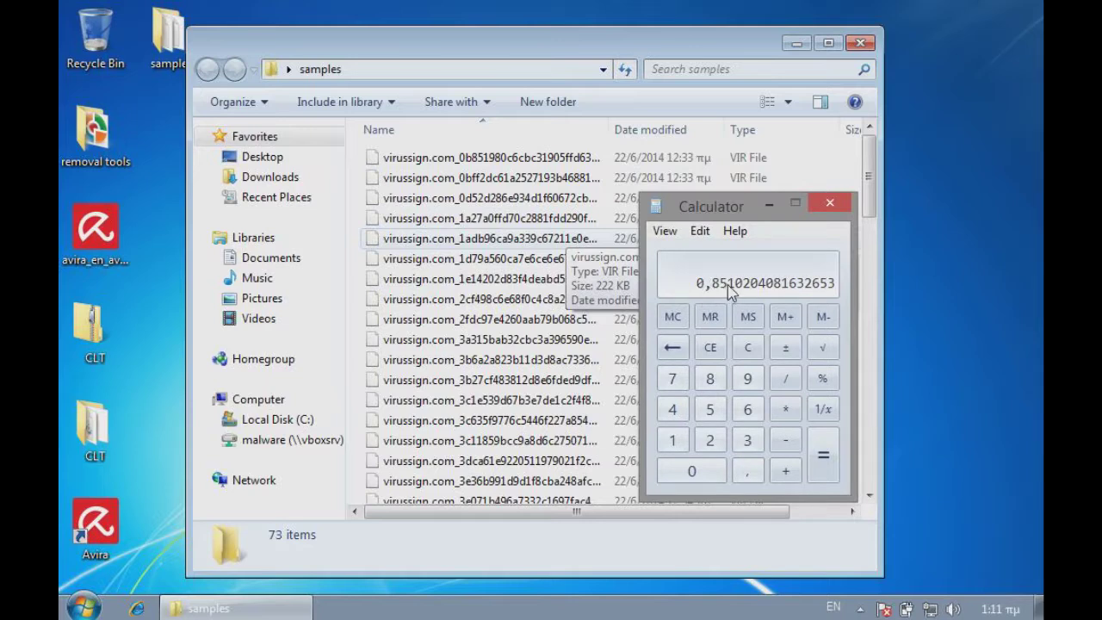
click(831, 205)
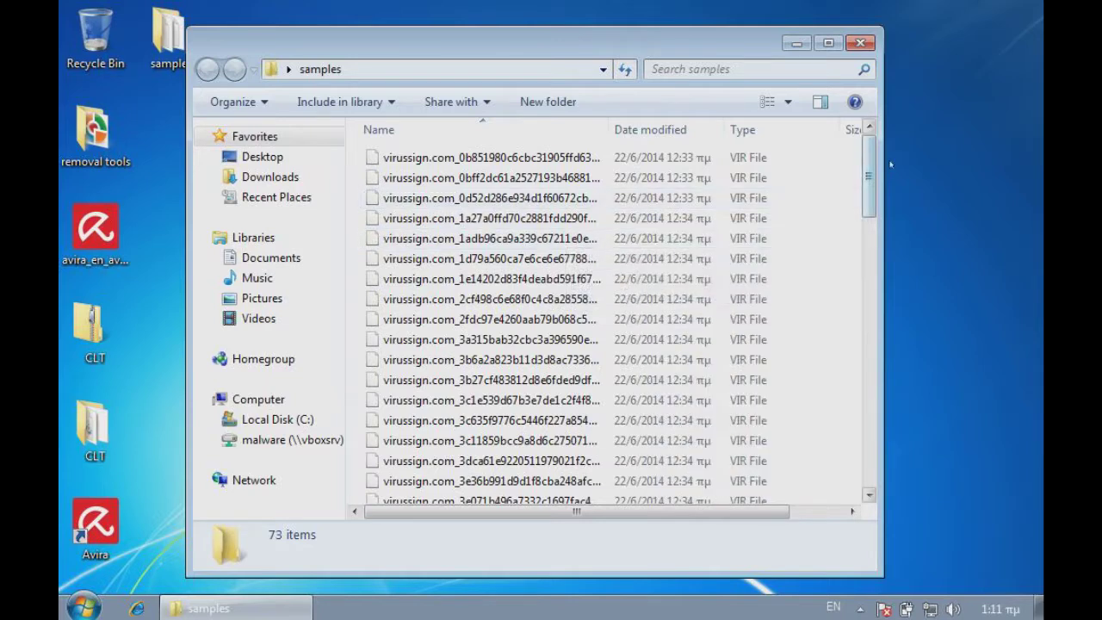
Step: Rename all .vir files in desktop\samples to .exe with the command "rename *.vir *.exe", review them in the folder and close the command prompt
drag(722, 38, 761, 26)
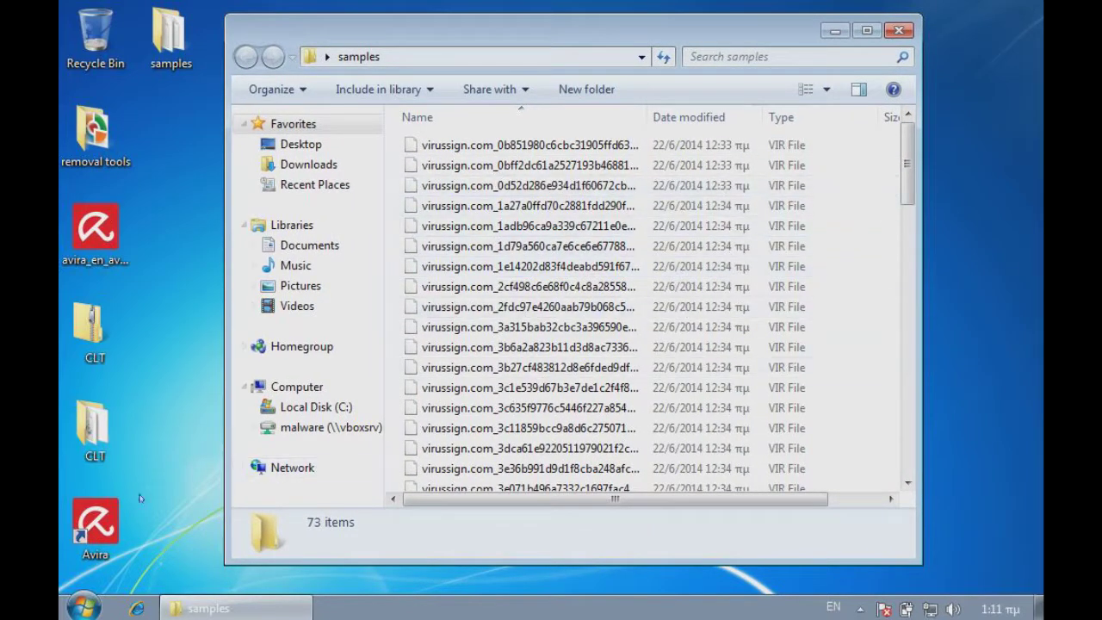
click(84, 607)
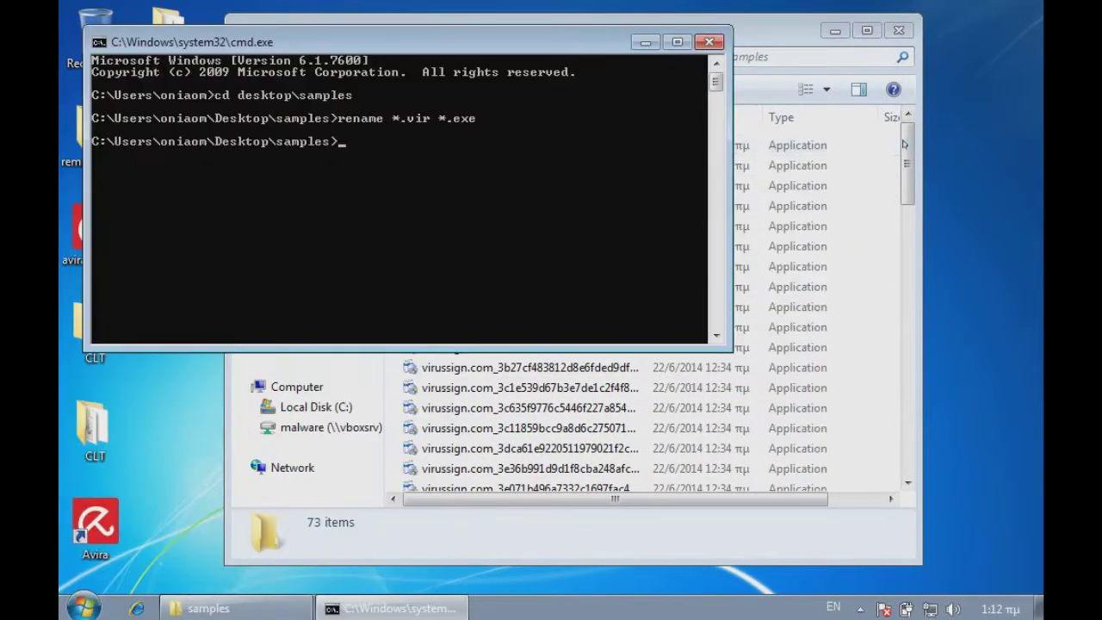
drag(905, 150, 902, 257)
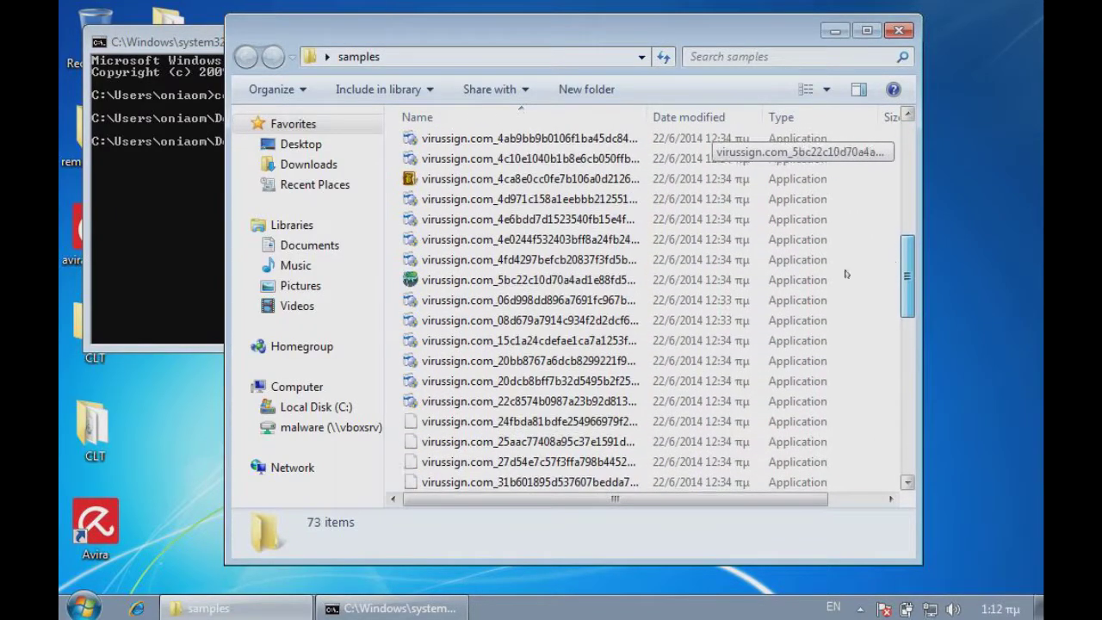
click(428, 317)
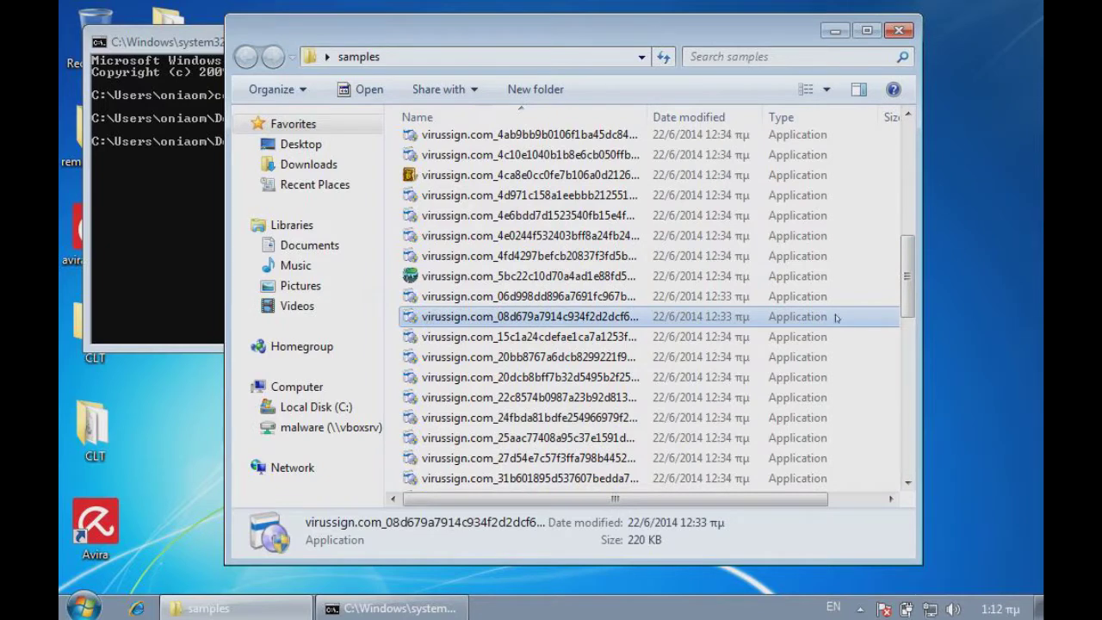
drag(902, 289, 895, 151)
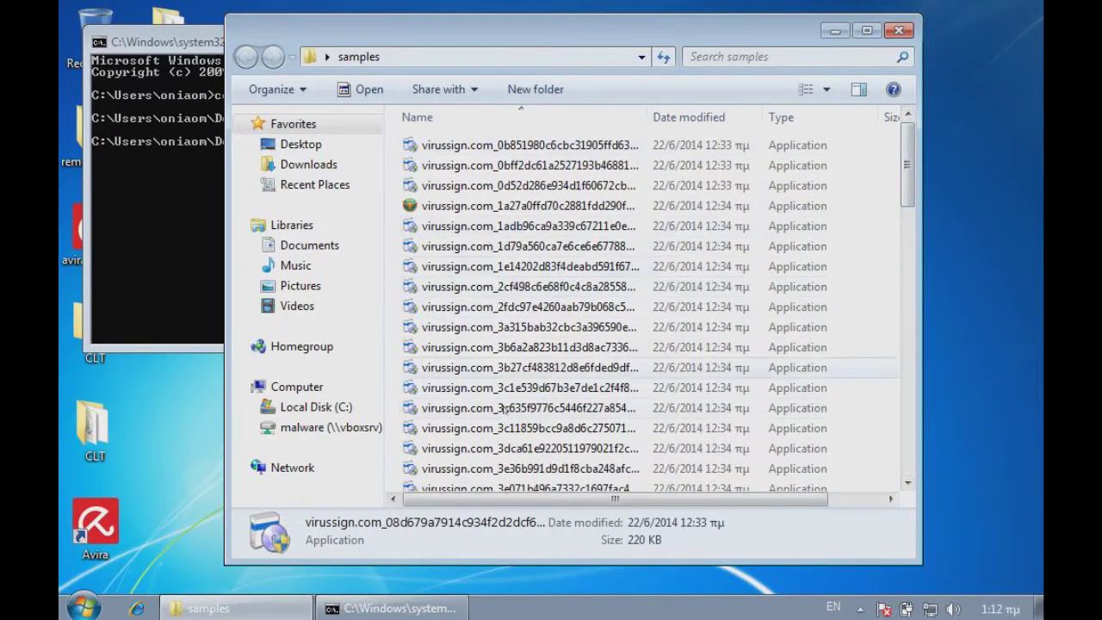
click(155, 216)
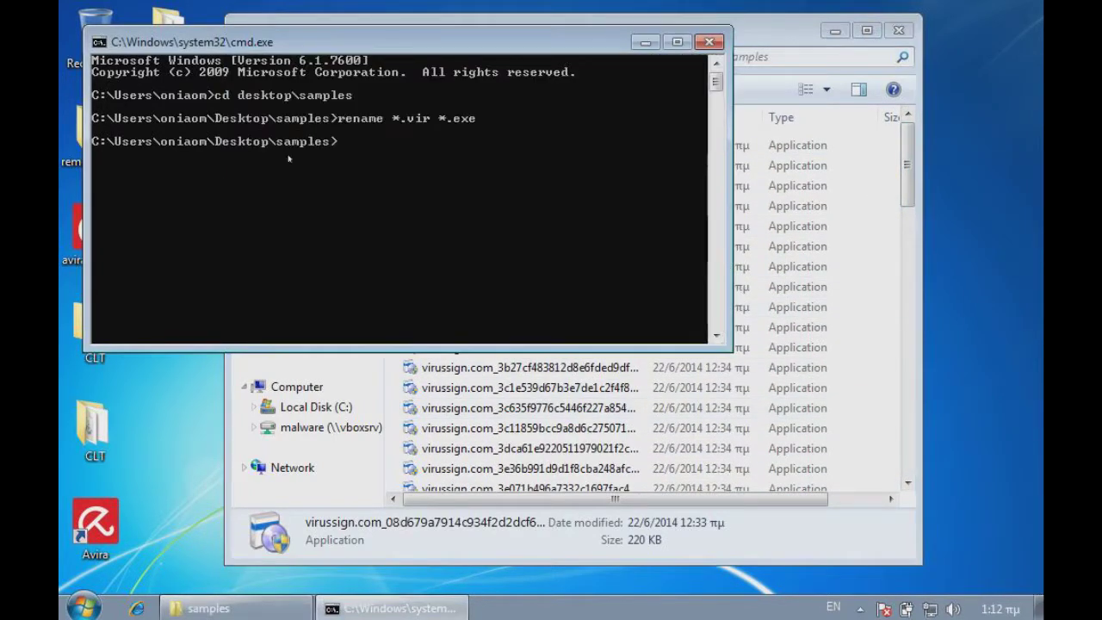
click(709, 41)
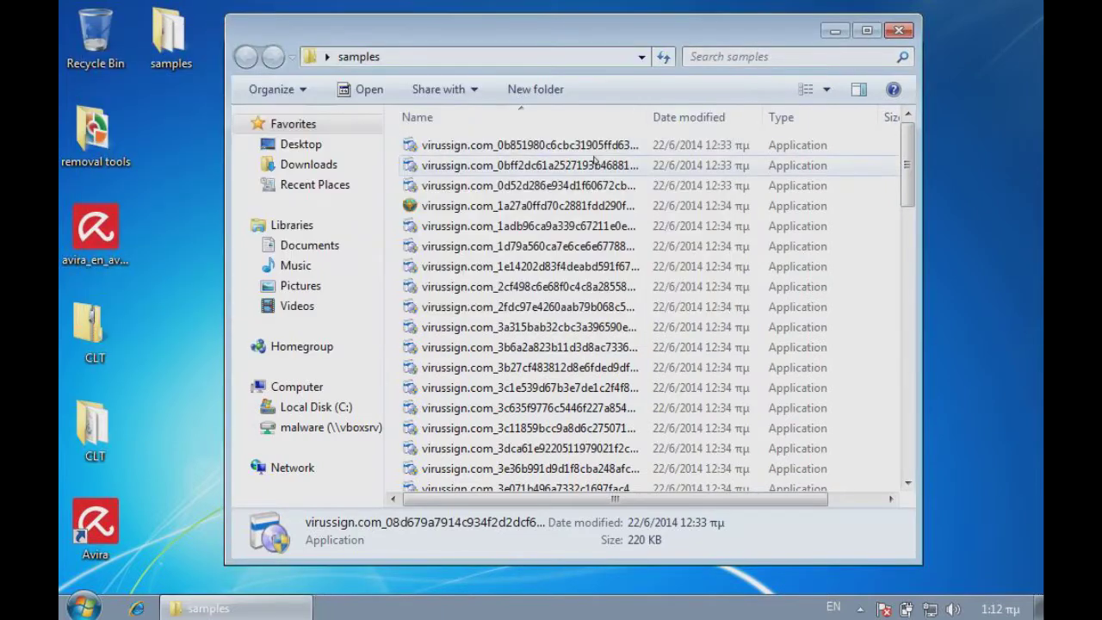
Step: Run virussign.com_1a27a0ffd70c2881fdd290f347788440.exe from the samples folder, block it in Online Armor and dismiss the Windows error
click(454, 205)
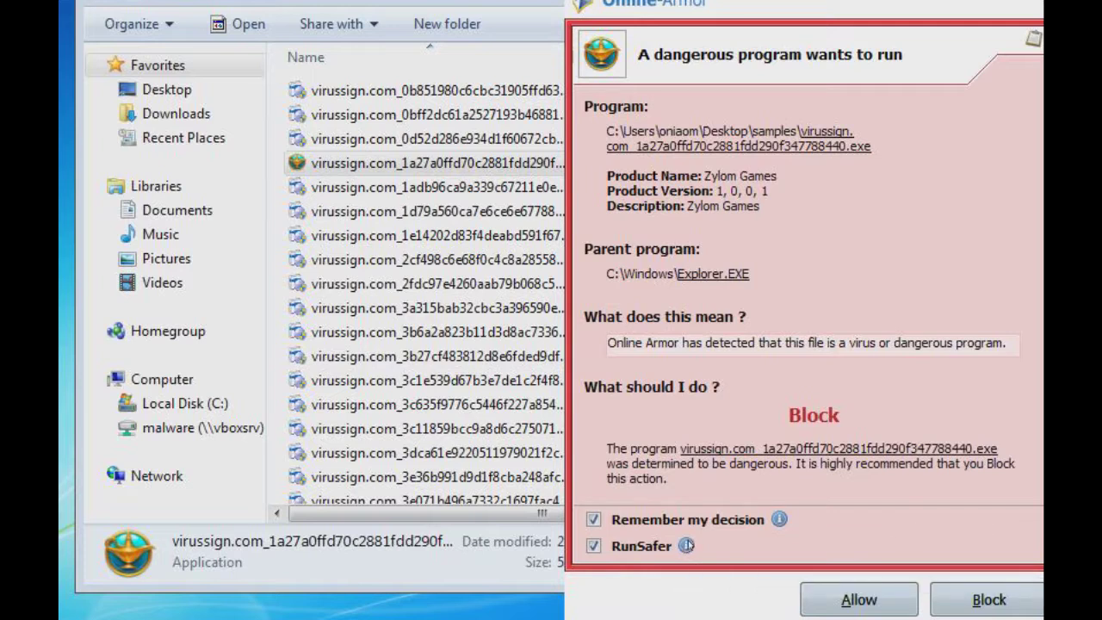
mouse_move(686, 545)
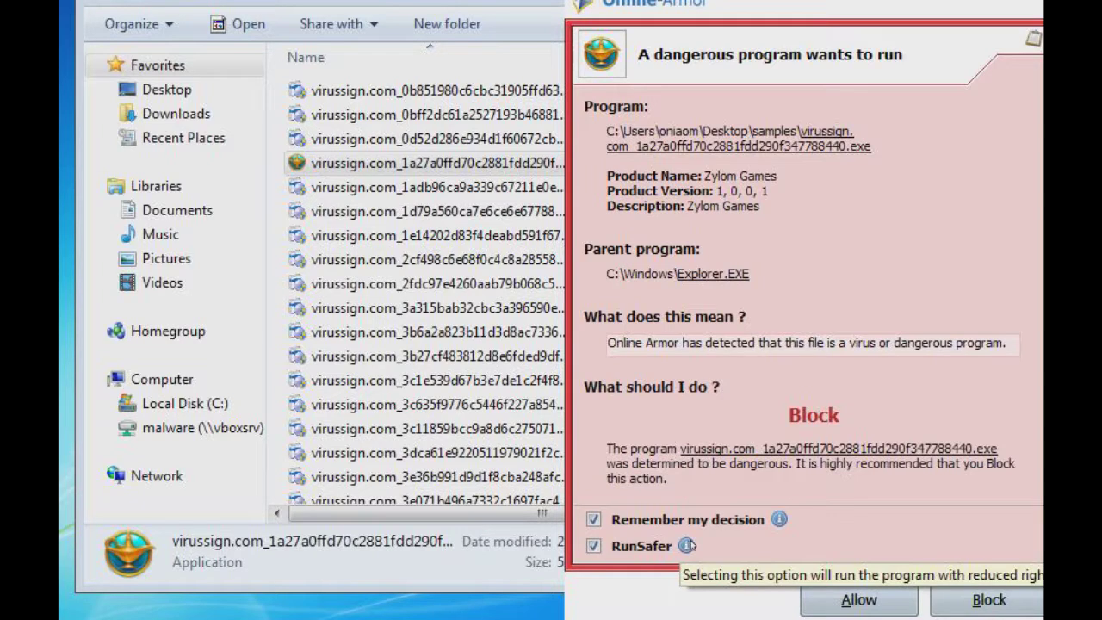
click(988, 600)
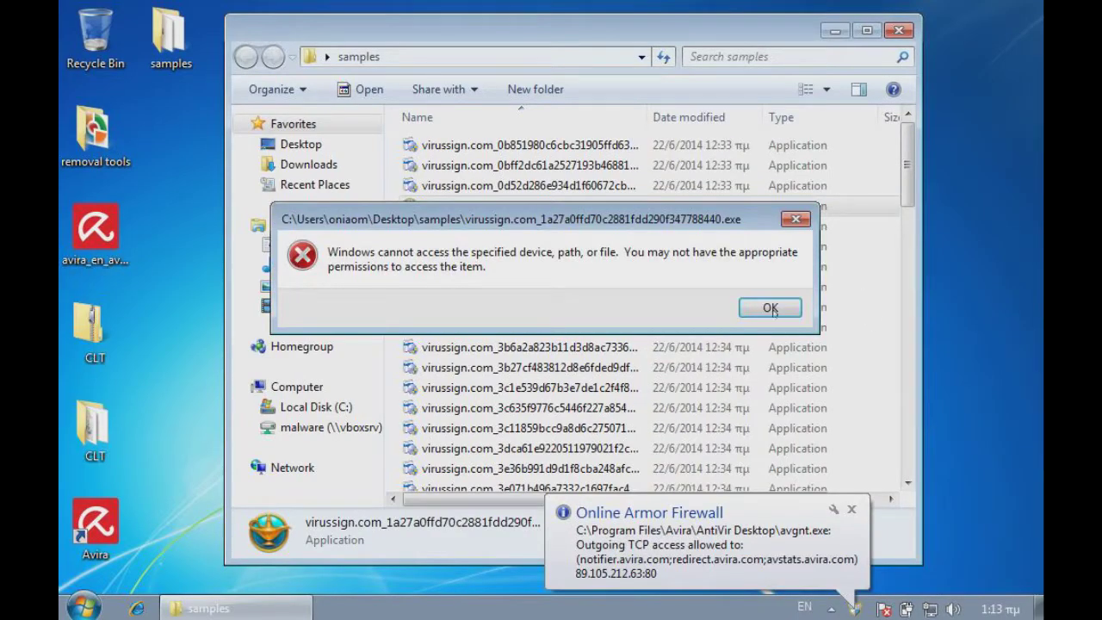
click(730, 285)
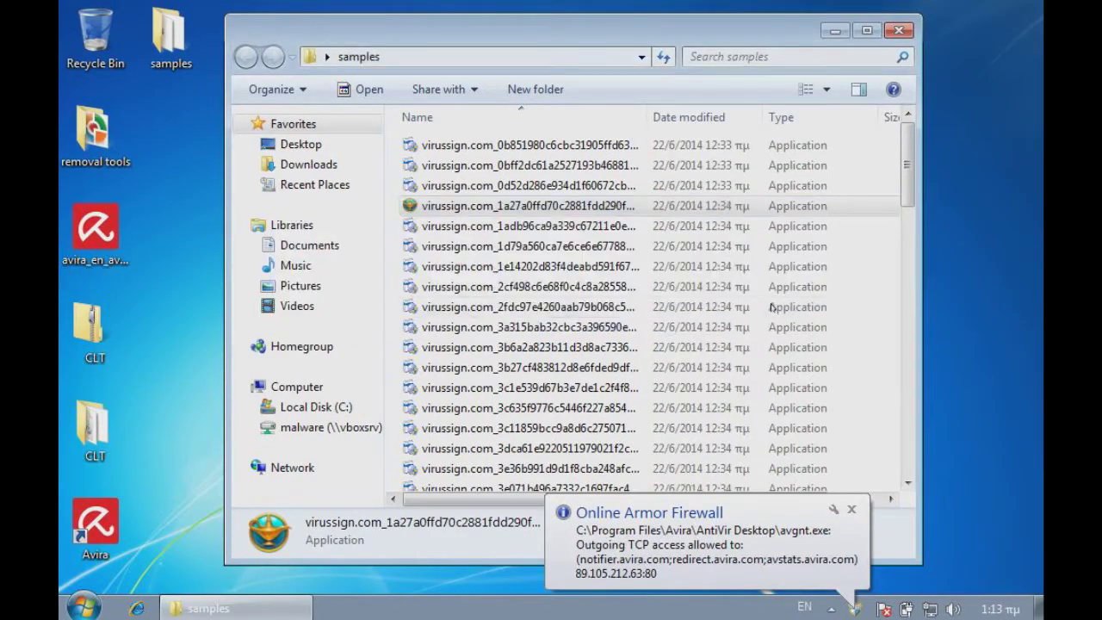
Step: Run virussign.com_1adb96ca9a339c67211e0e536262c326.exe from the samples folder and approve its elevation prompt
click(518, 223)
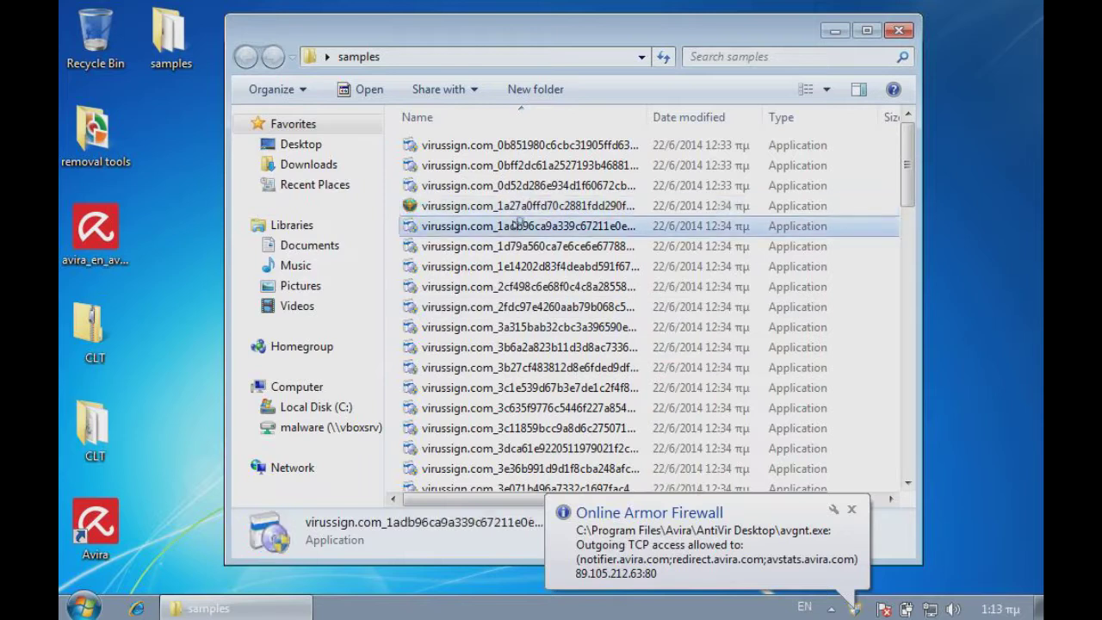
double_click(514, 226)
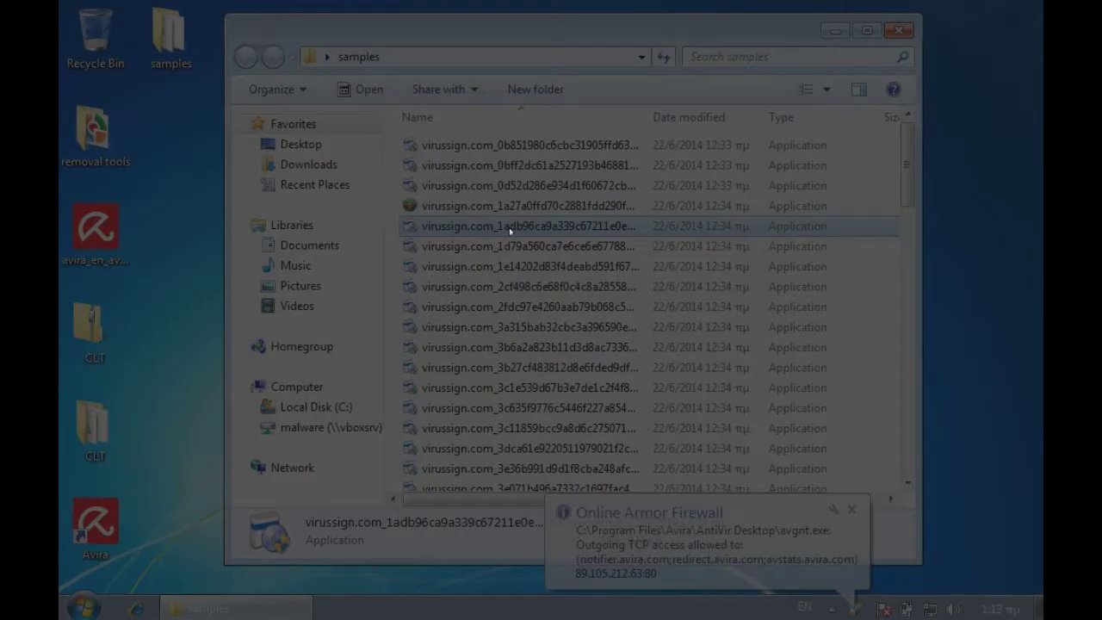
key(Return)
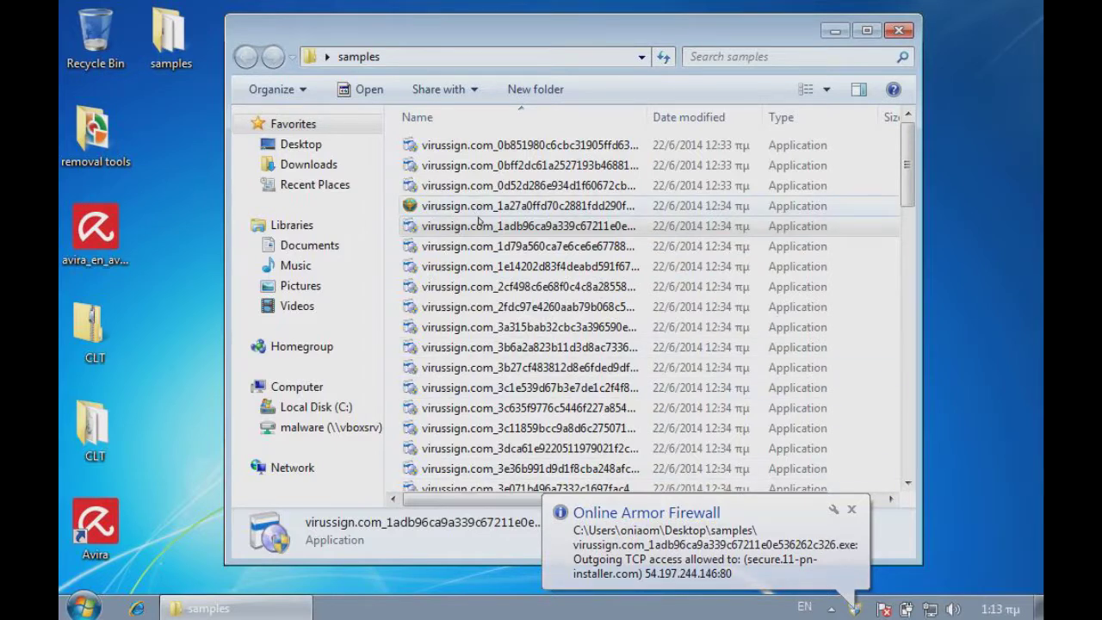
Step: Run virussign.com_4ca8e0cc0fe7b106a0d2126787f825c6.exe from the samples folder and block it in Online Armor
drag(908, 162, 902, 228)
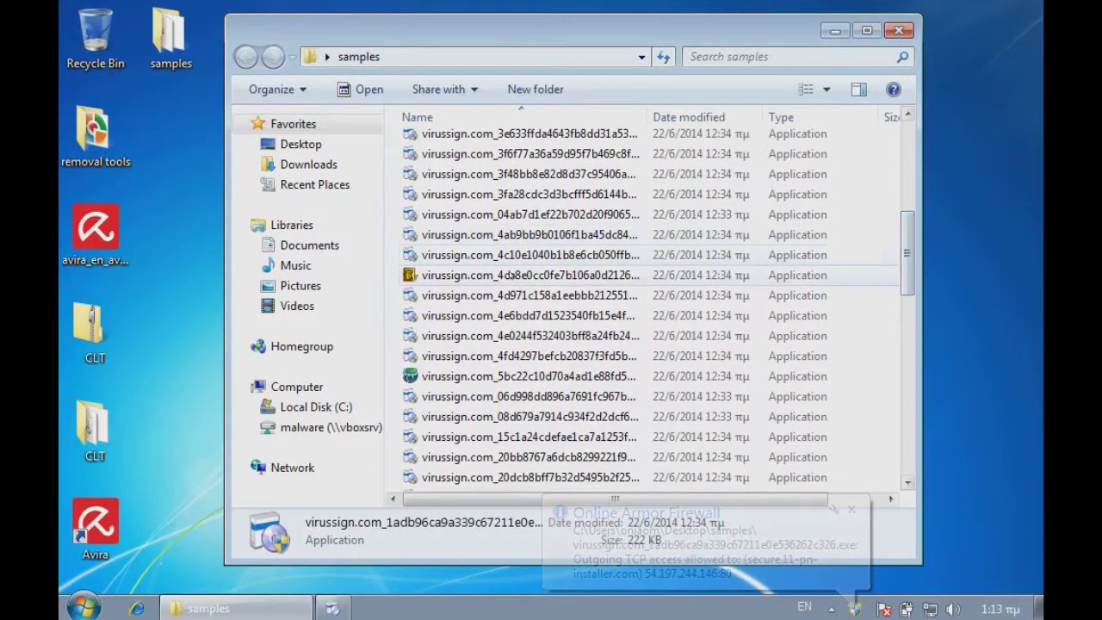
double_click(508, 274)
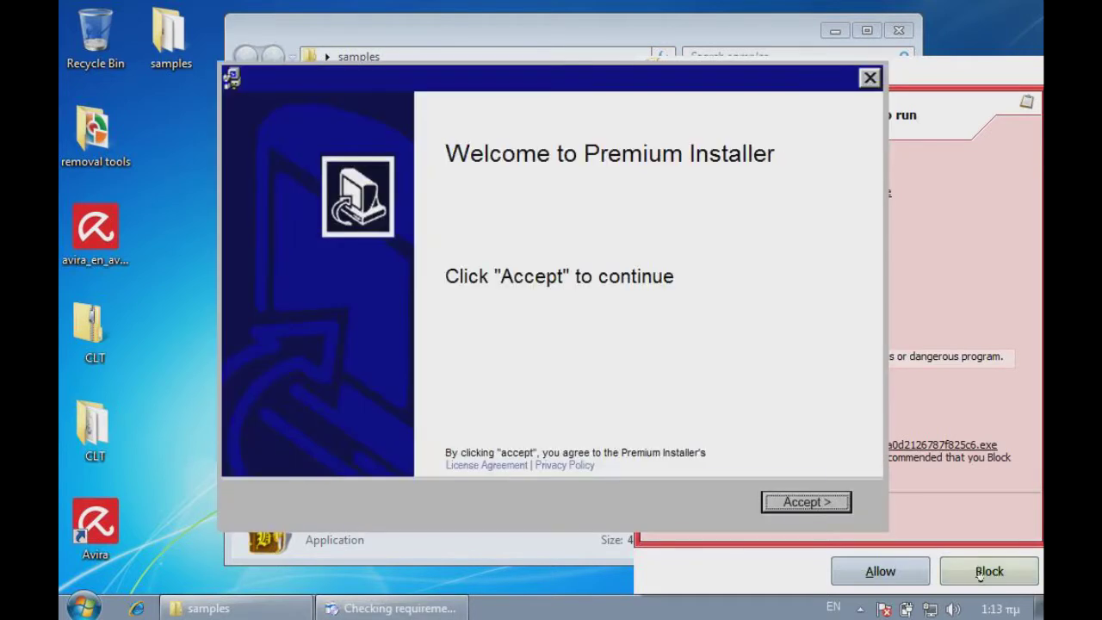
click(982, 573)
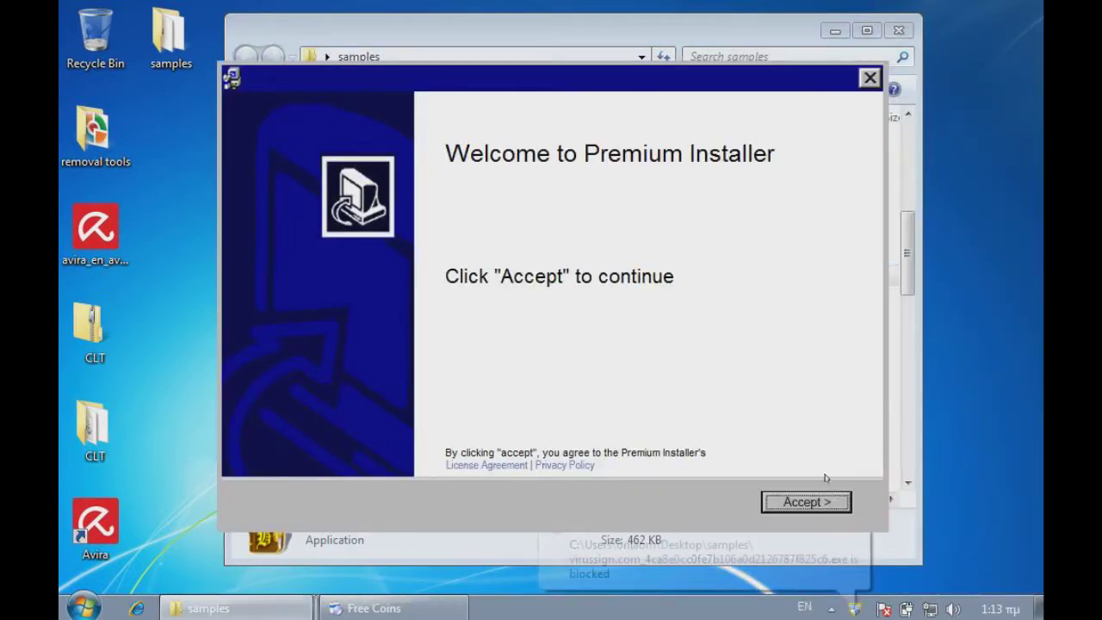
Step: Start the Premium Installer by accepting its welcome page and the sizlsearch and MyPCBackup terms
click(813, 503)
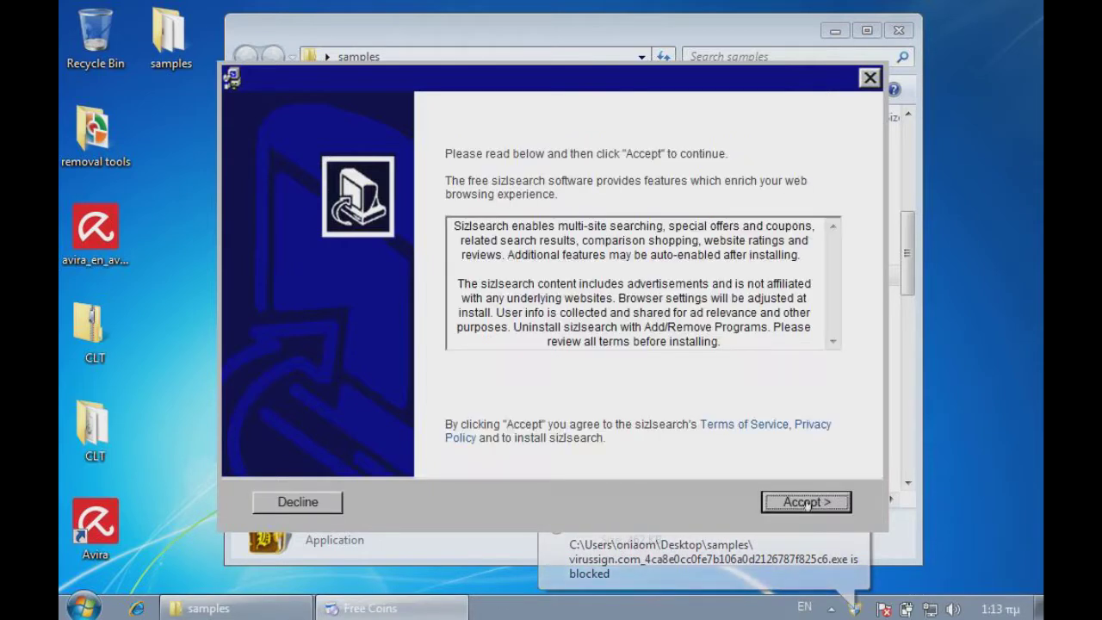
click(807, 502)
click(807, 502)
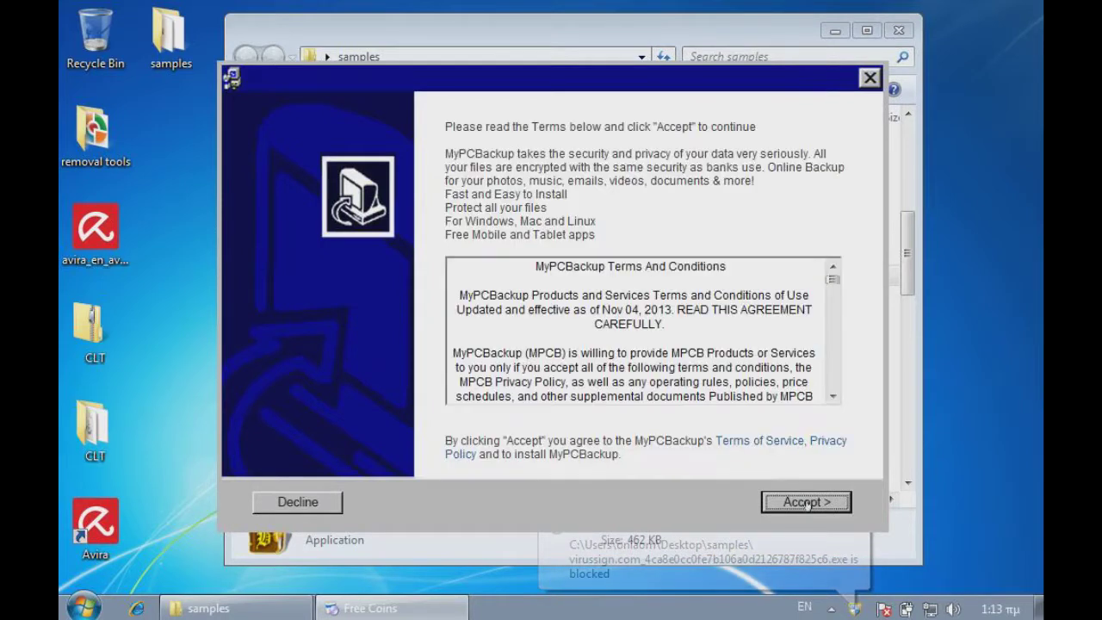
click(806, 502)
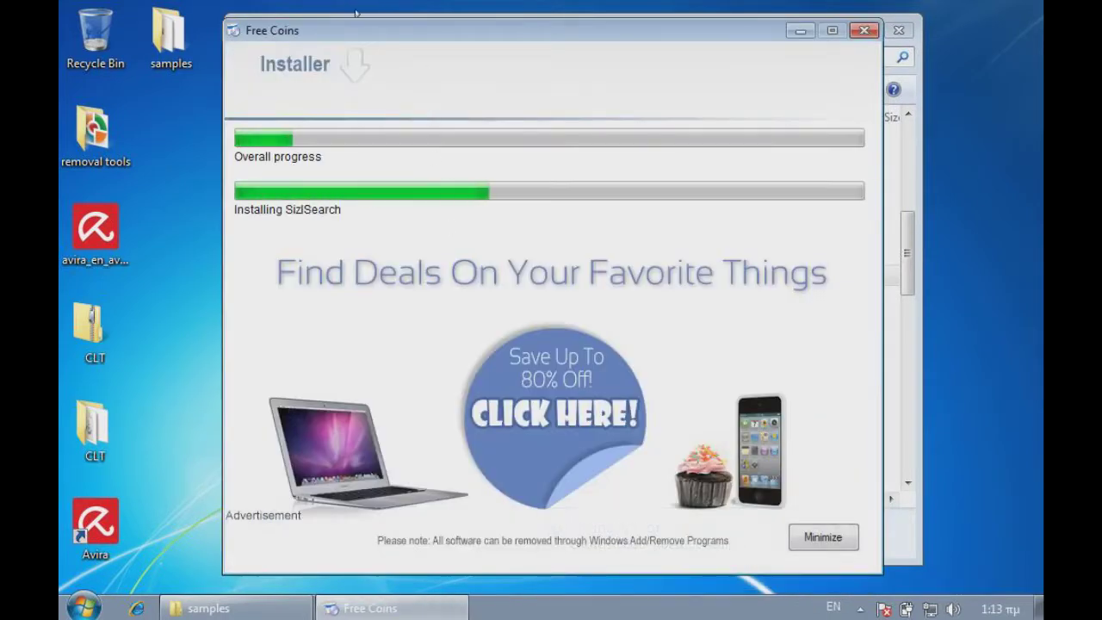
Step: Move the Free Coins installer's progress window aside and close it
drag(348, 33, 316, 31)
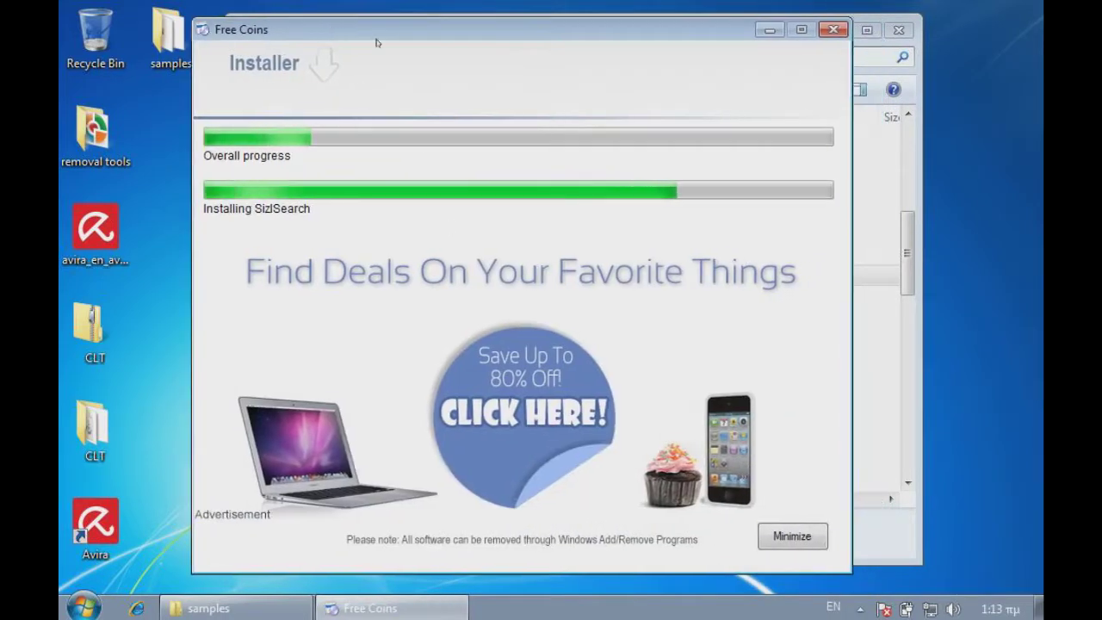
click(832, 29)
key(Return)
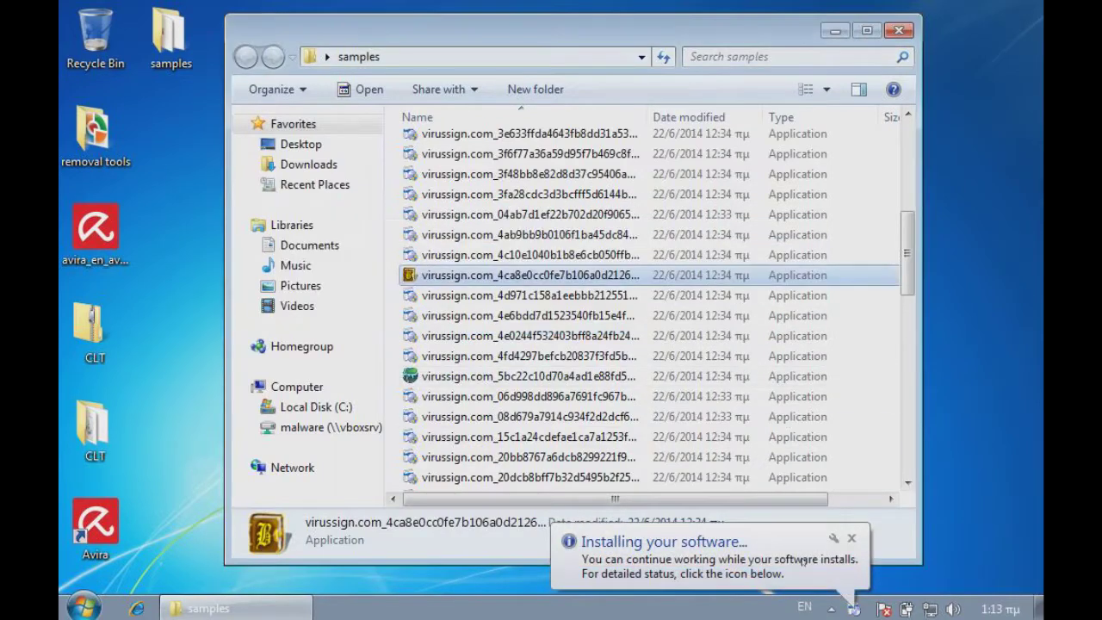
Step: Reopen the Free Coins installer from the notification area to check its progress, shift the window aside and close it again
right_click(852, 610)
click(859, 607)
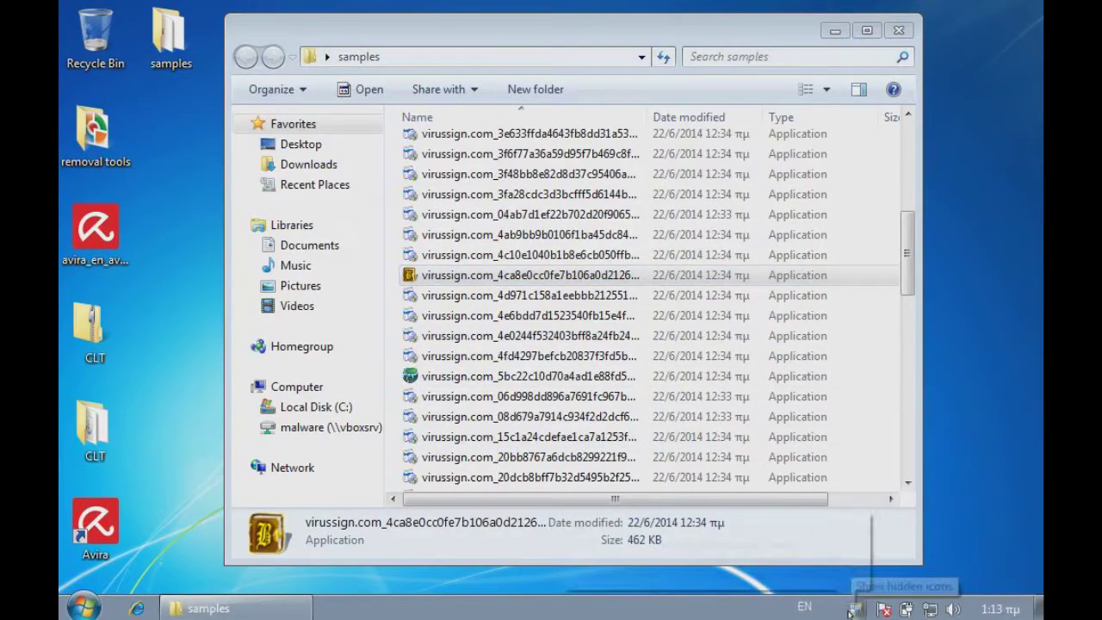
click(859, 607)
click(886, 532)
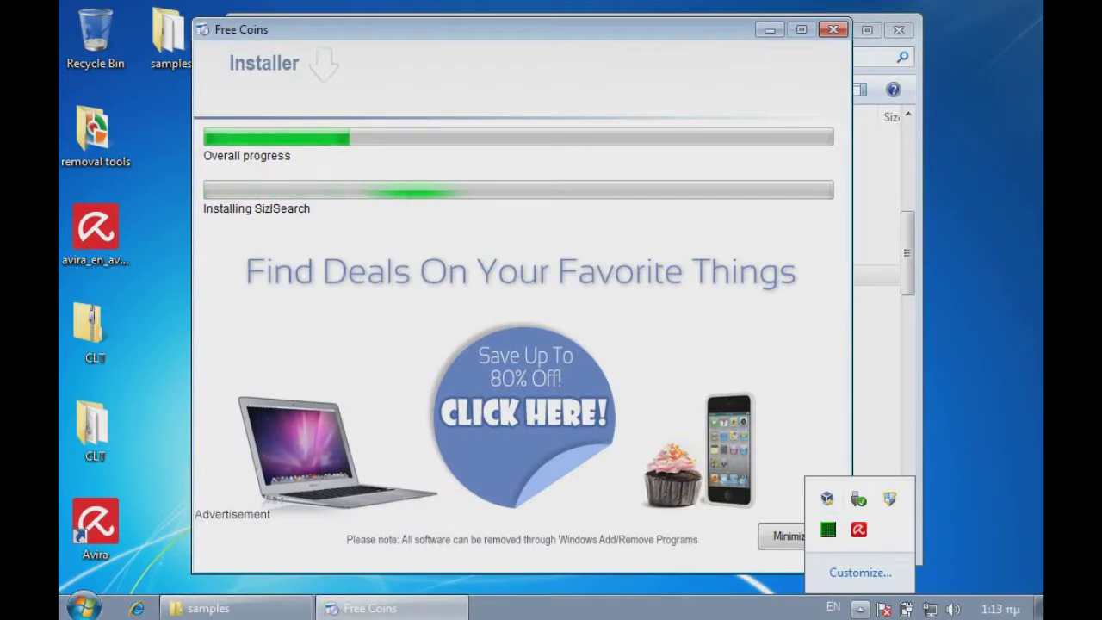
click(714, 35)
drag(714, 37, 661, 32)
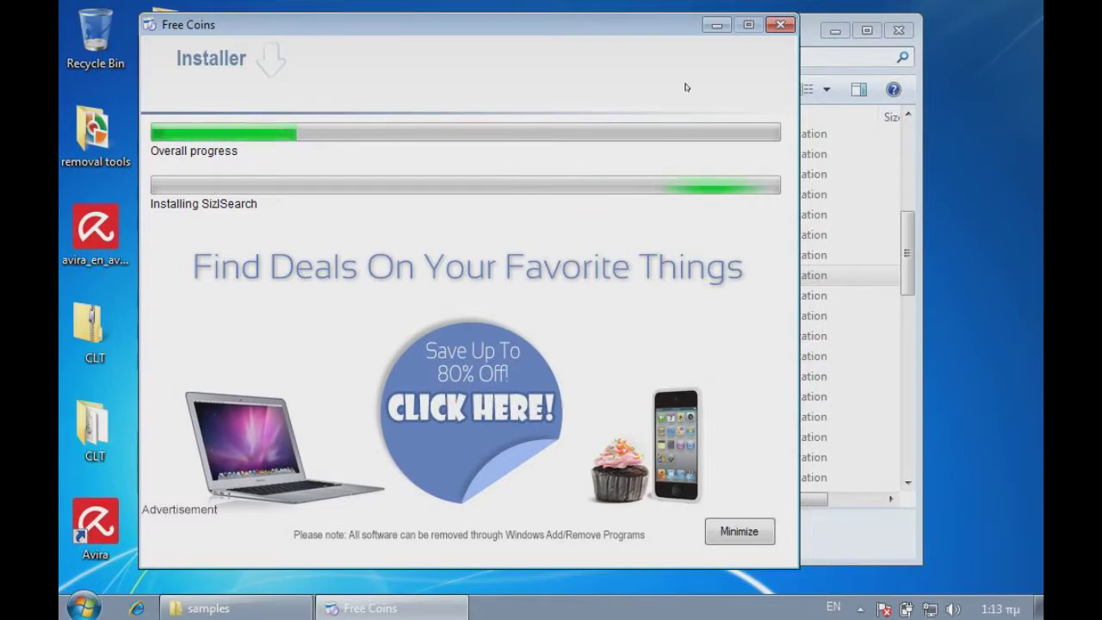
click(777, 24)
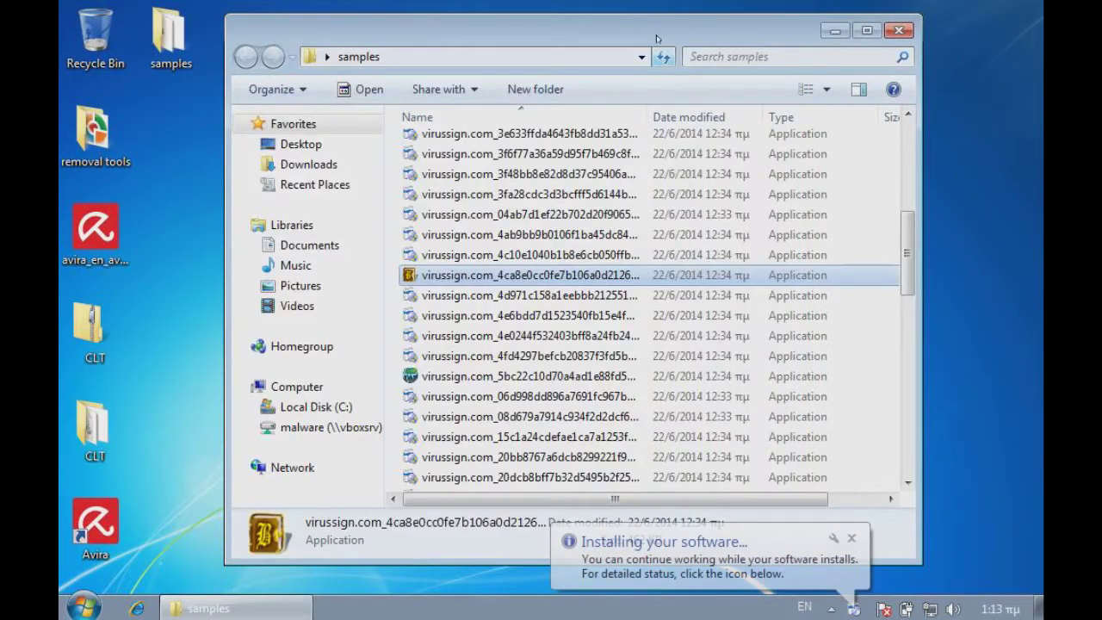
Step: Run virussign.com_5bc22c10d70a4ad1e88fd5cee3794cf0.exe, block it in Online Armor and dismiss the Windows error
drag(688, 34, 670, 25)
click(390, 366)
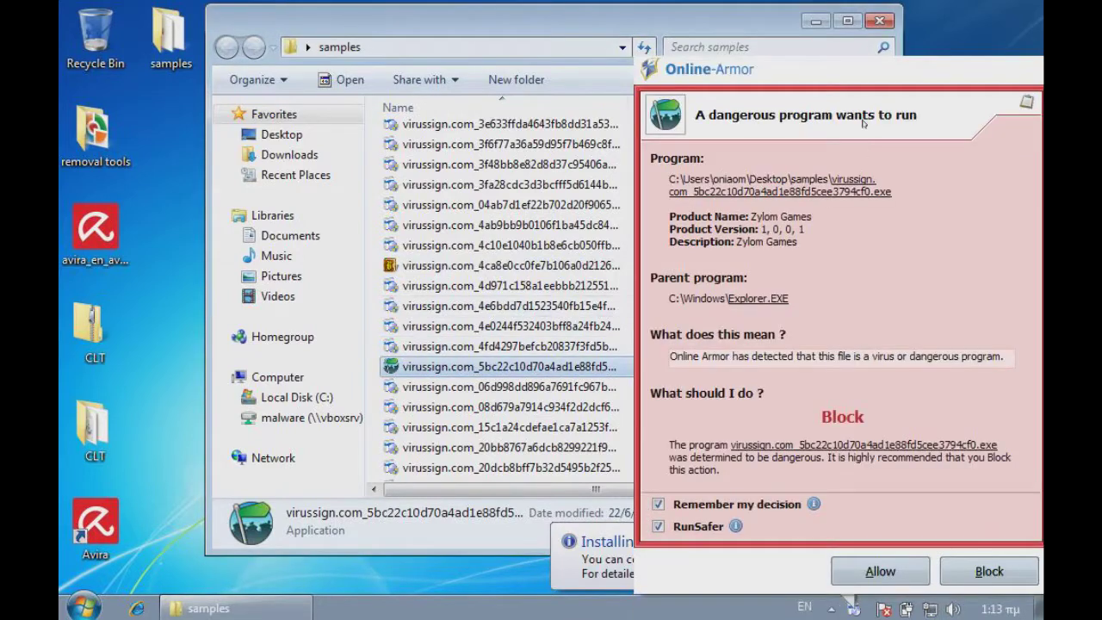
click(989, 571)
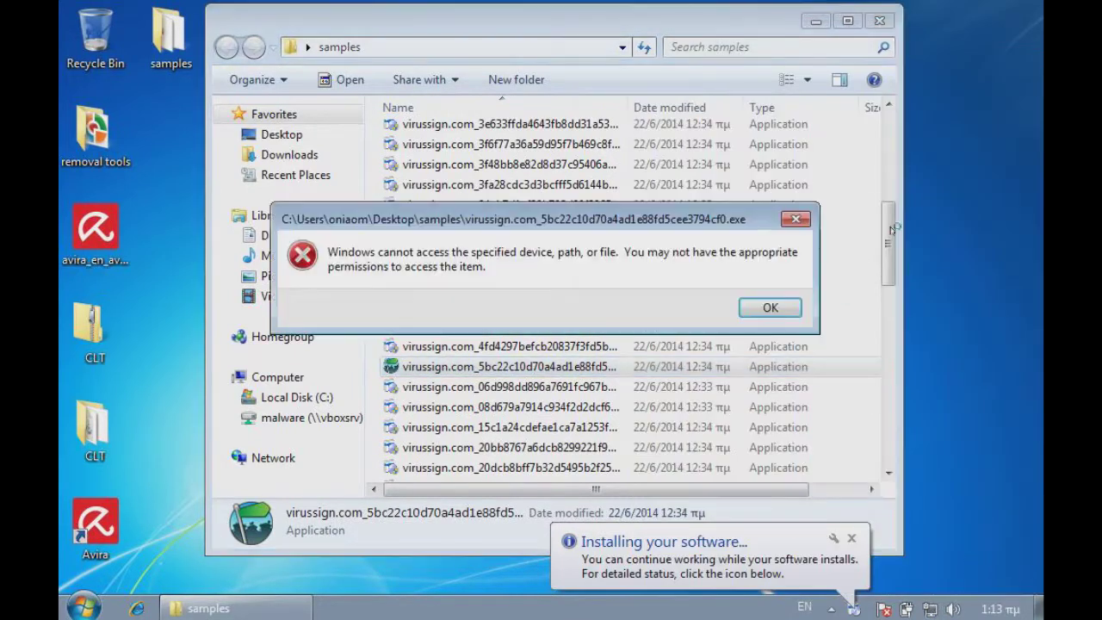
click(785, 308)
Step: Run virussign.com_519151fdc55ea6d1cdac91a706f75371.exe, block it in Online Armor and dismiss the Windows error
scroll(878, 387, down, 9)
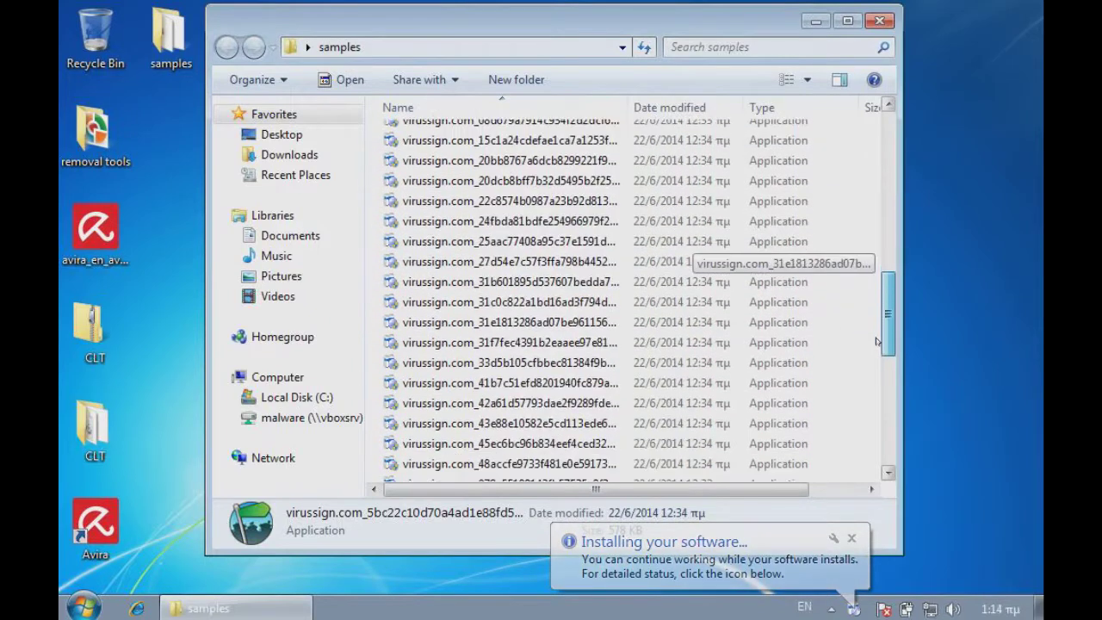
scroll(881, 390, down, 4)
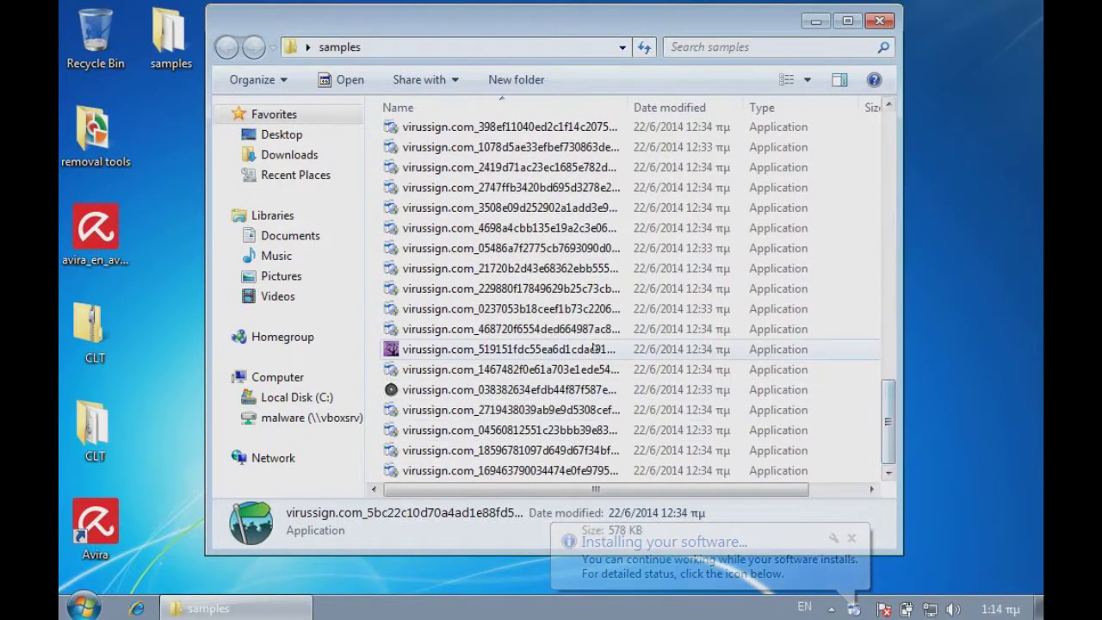
click(594, 349)
double_click(594, 349)
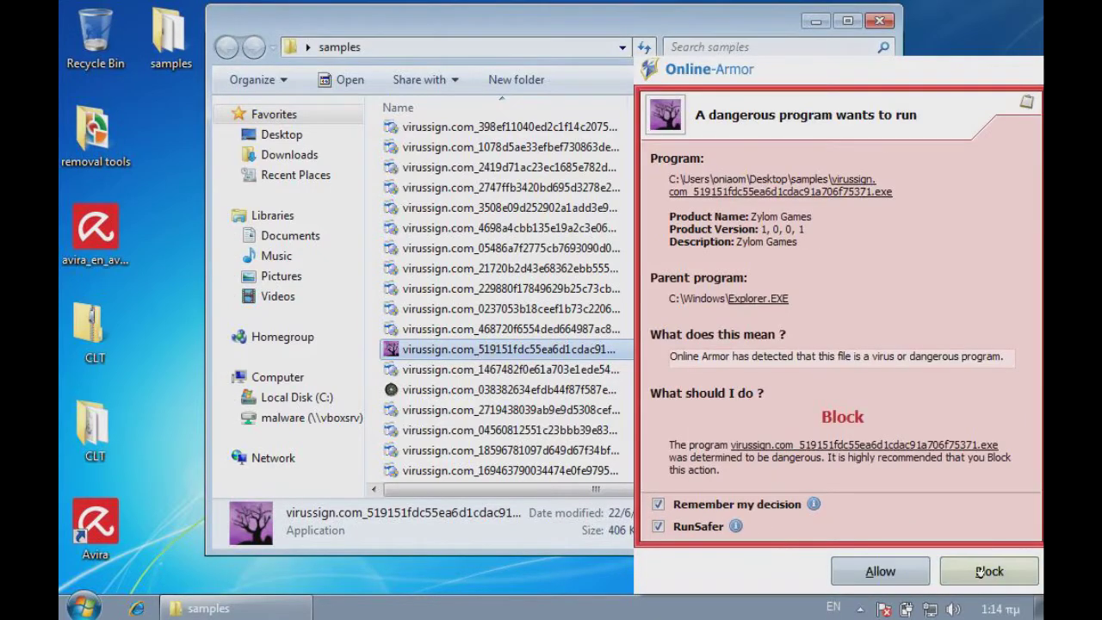
click(987, 570)
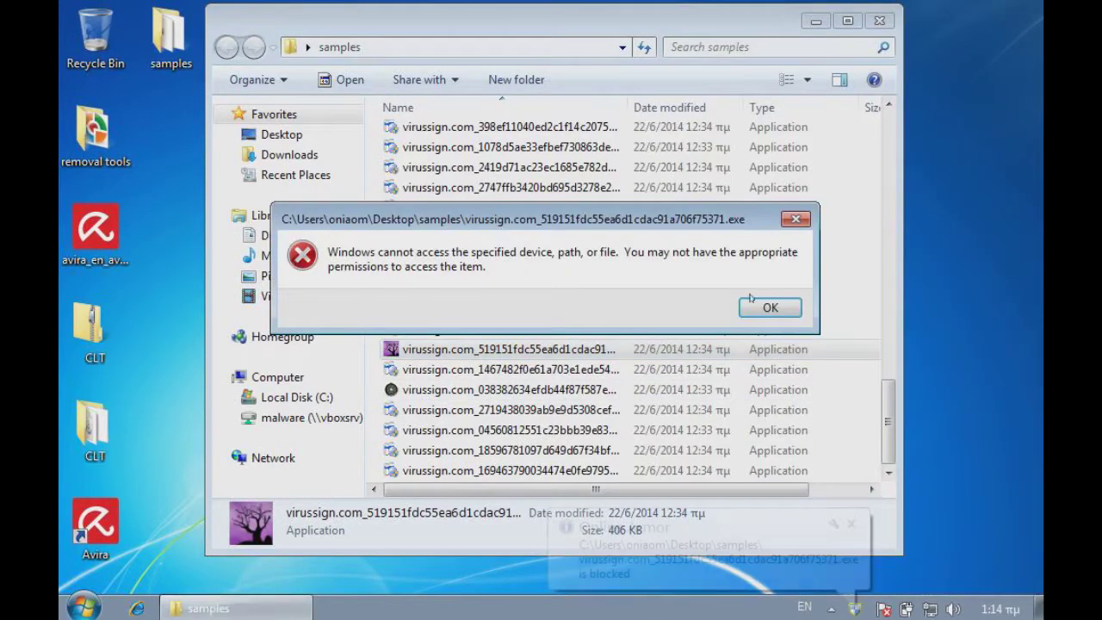
click(751, 302)
Step: Run virussign.com_038382634efdb44f87f587e1b04cd626.exe, block it in Online Armor and dismiss the Windows error
click(442, 389)
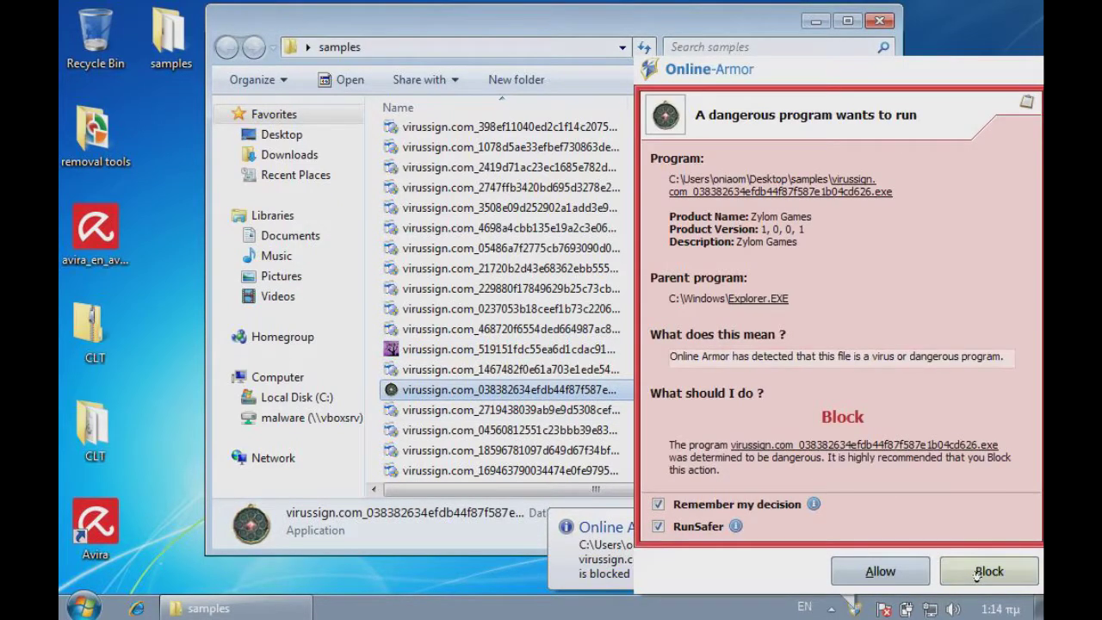
click(977, 572)
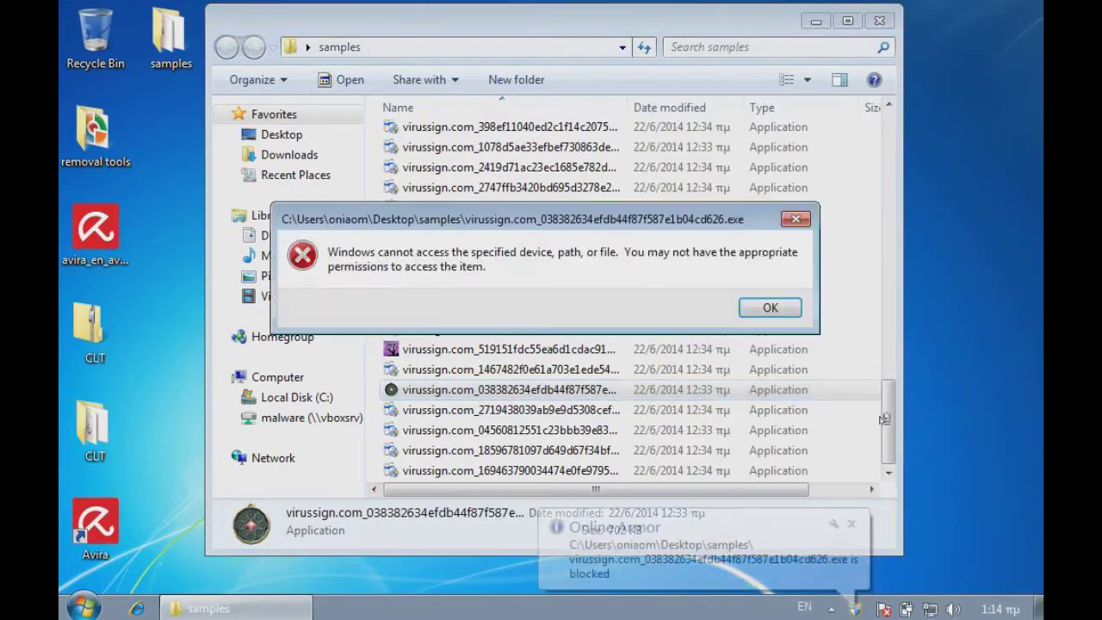
click(769, 307)
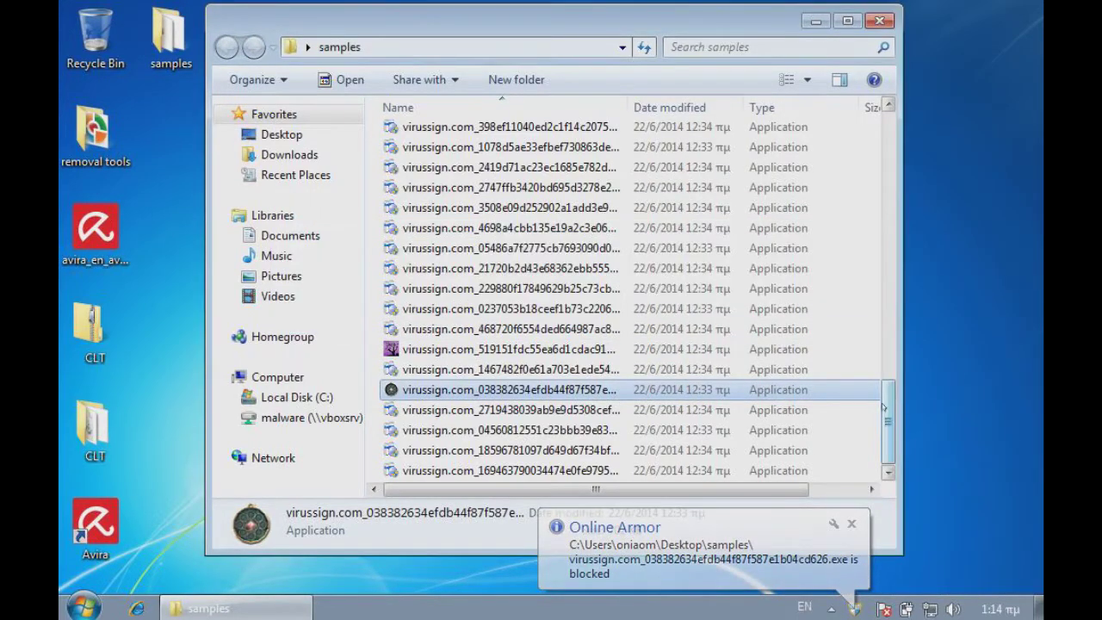
Step: Run virussign.com_0b851980c6cbc31905ffd63e6fdc8ba6.exe, the first sample in the folder, approve its elevation prompt and dismiss the firewall notification
scroll(869, 320, up, 3)
scroll(870, 321, up, 15)
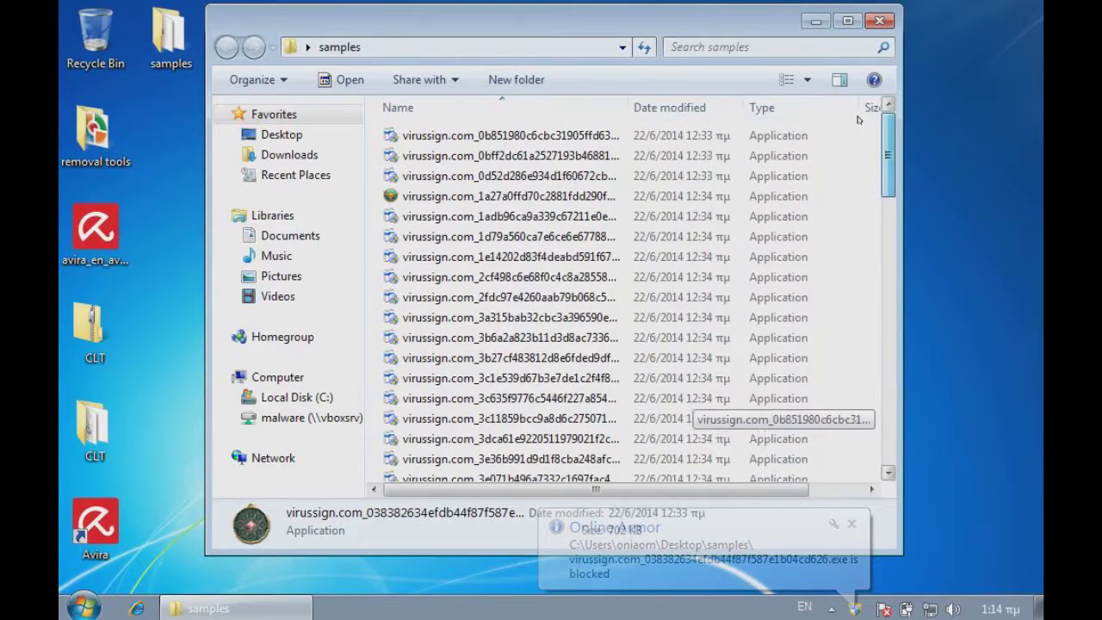
click(487, 131)
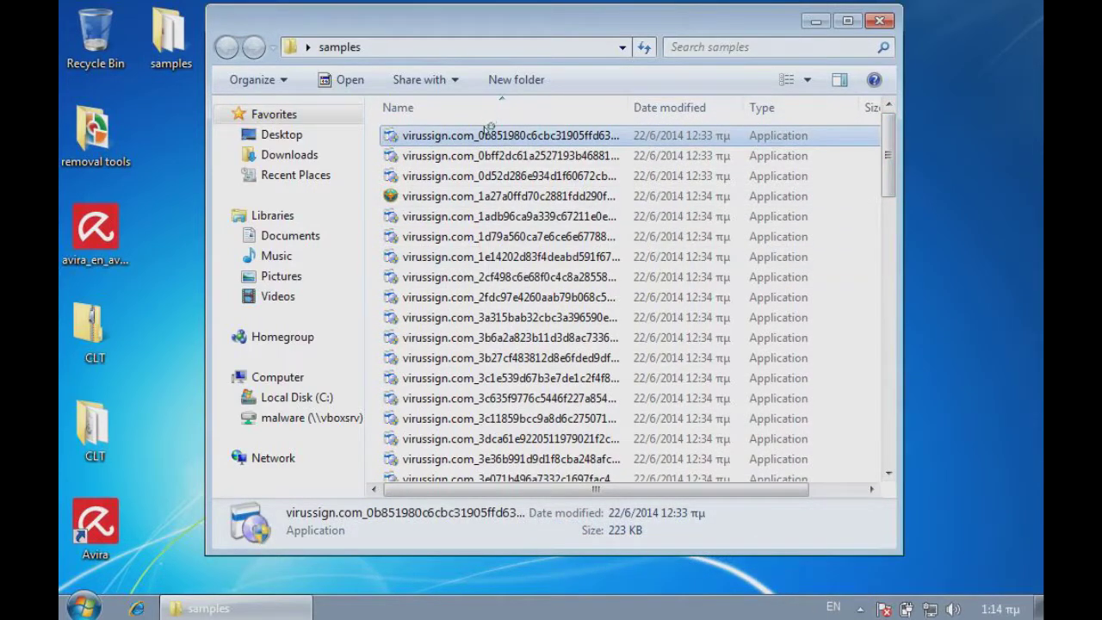
double_click(486, 130)
click(632, 337)
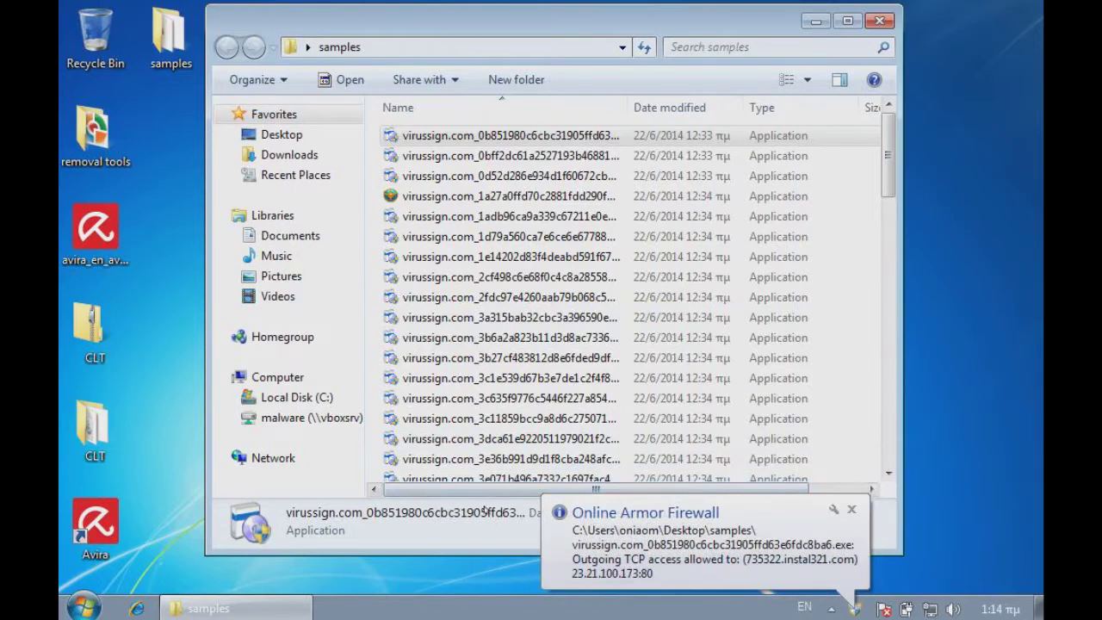
click(851, 509)
Step: Check the hidden notification-area programs and Avira's protection options, and look through the list of remaining samples
click(857, 607)
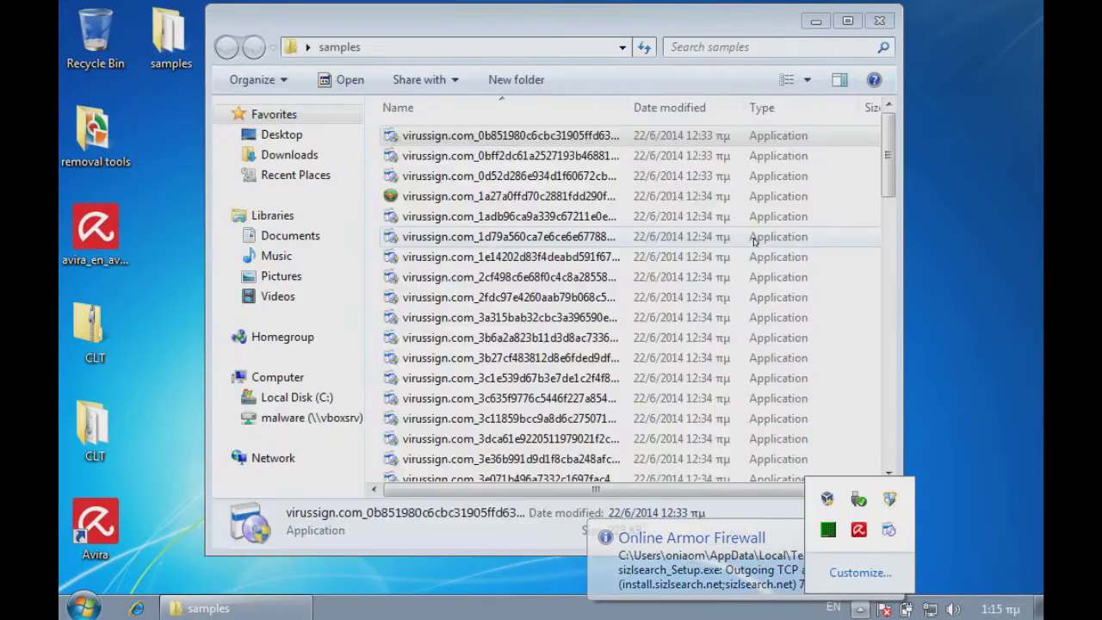
click(859, 608)
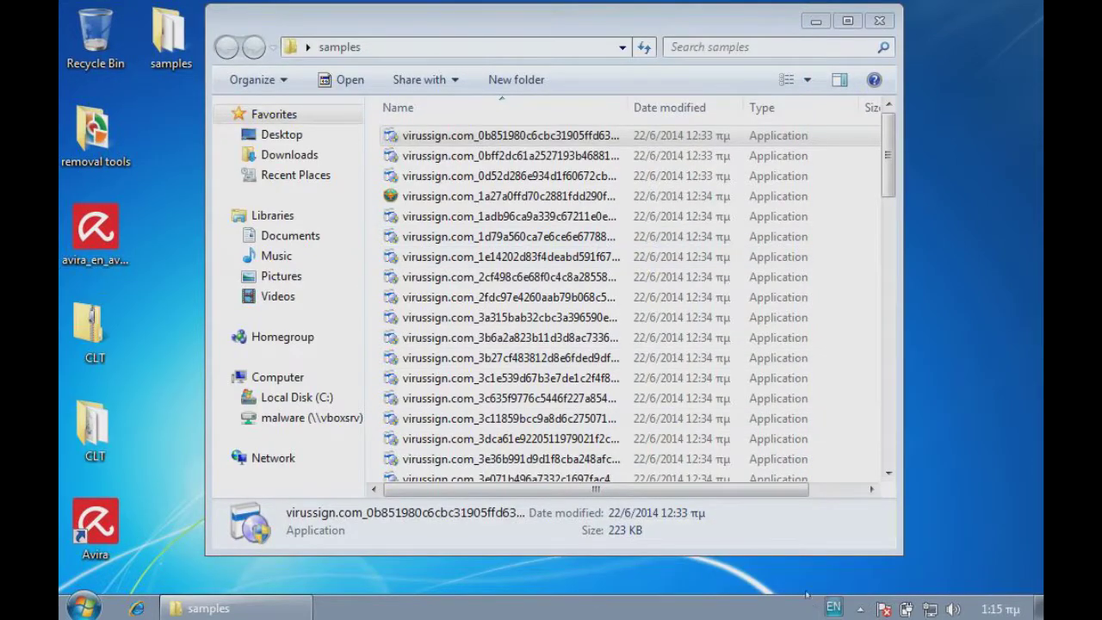
scroll(878, 135, down, 7)
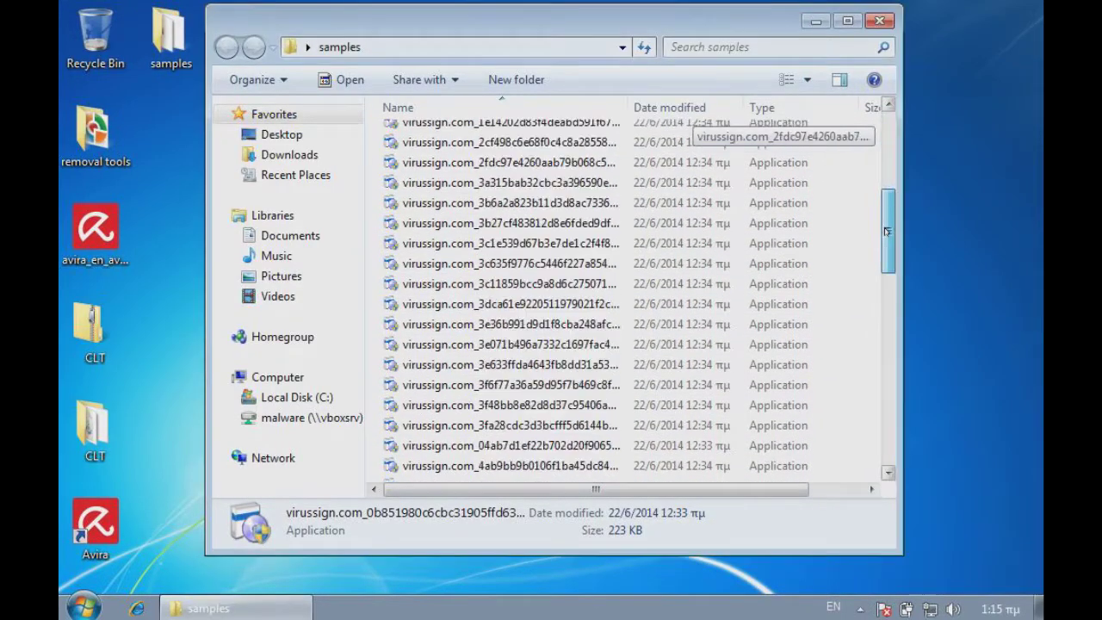
scroll(878, 136, up, 7)
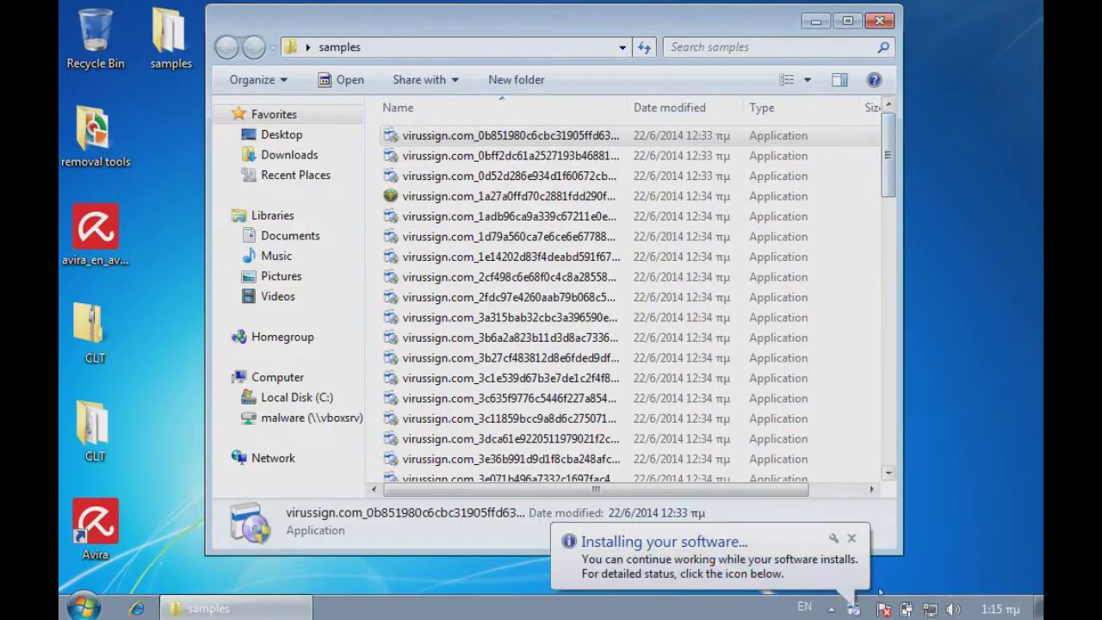
click(680, 571)
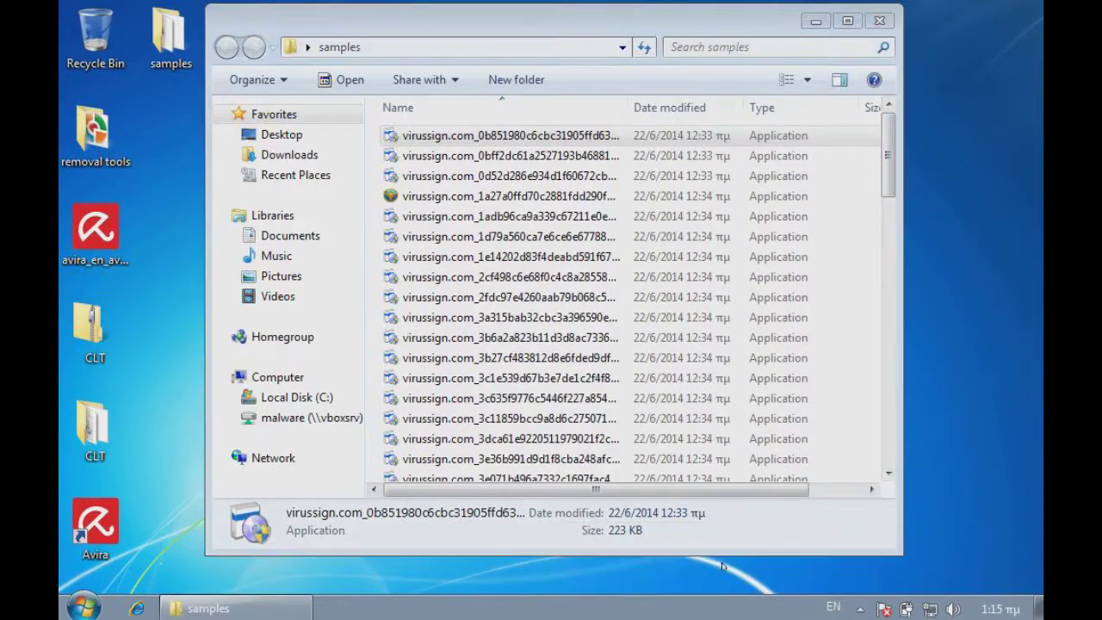
click(859, 608)
right_click(854, 539)
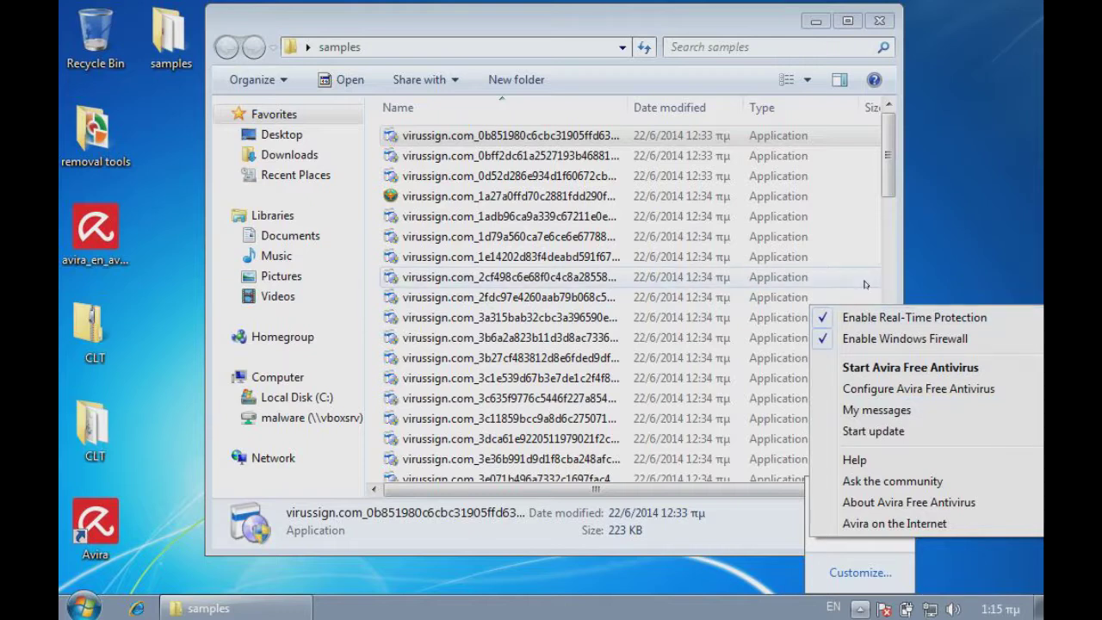
click(887, 172)
scroll(886, 172, down, 10)
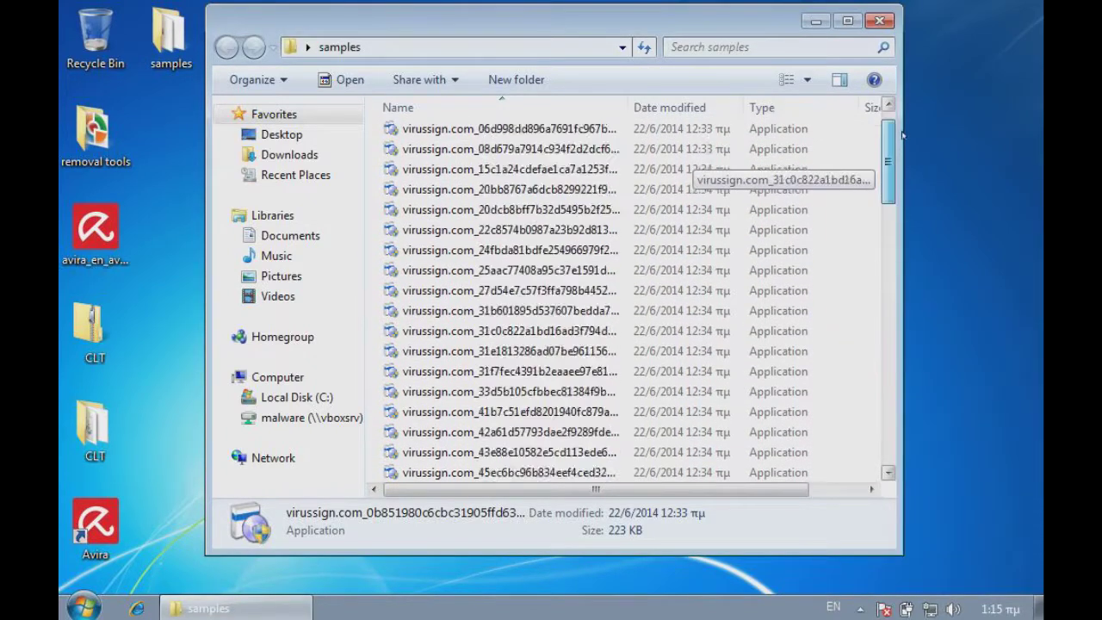
scroll(888, 105, up, 10)
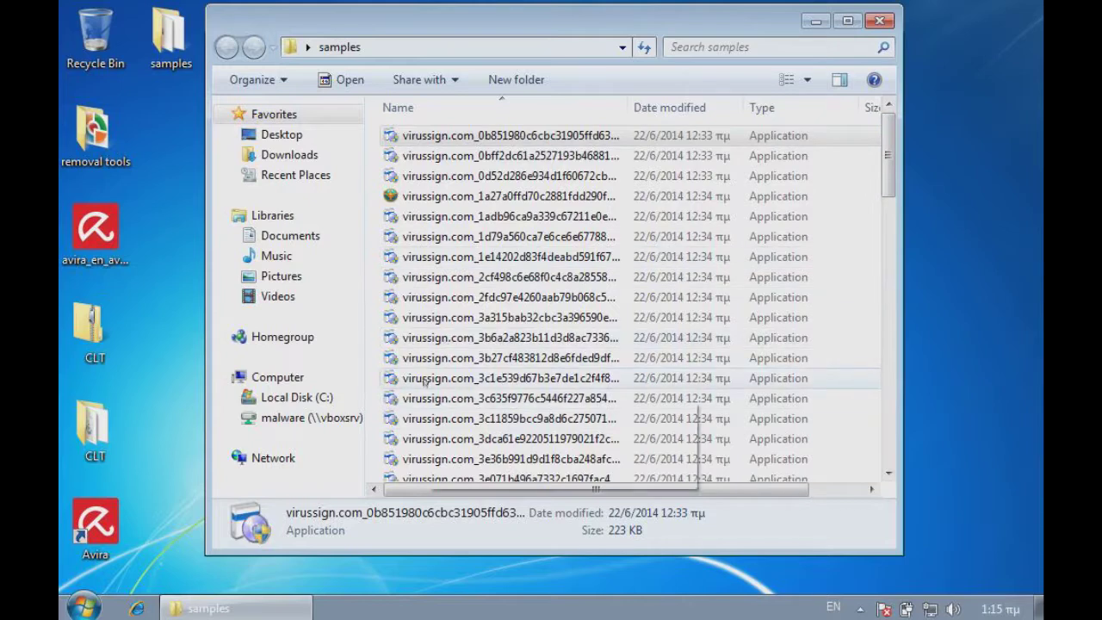
Step: Check the hidden notification-area programs, block speeditupfree-knowledge.exe in Online Armor, and reposition the Free Coins installer window
mouse_move(394, 338)
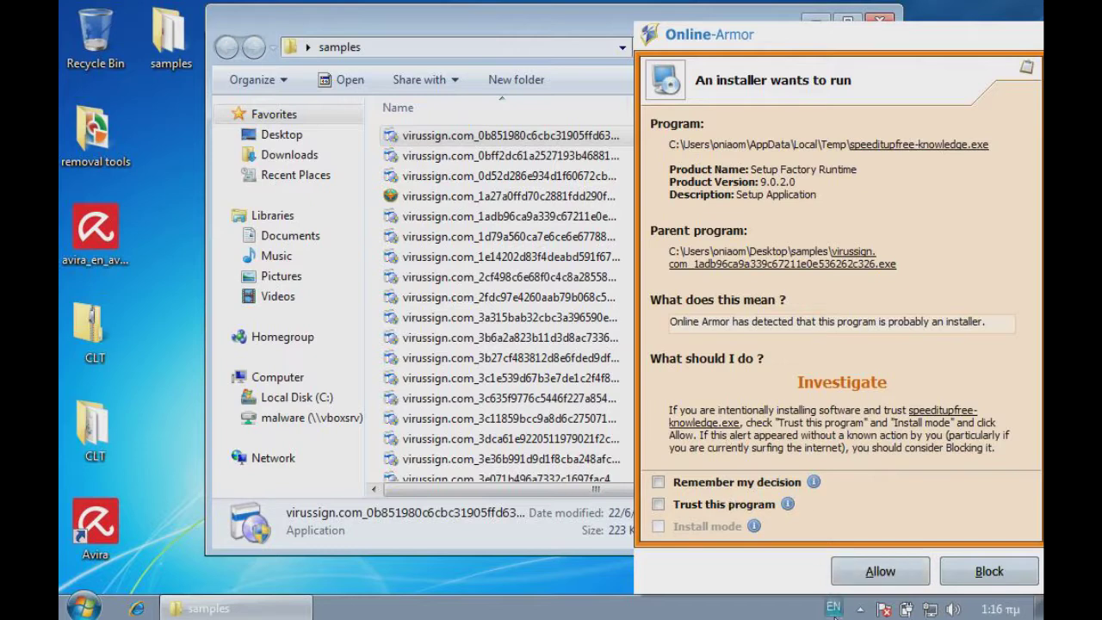
click(859, 608)
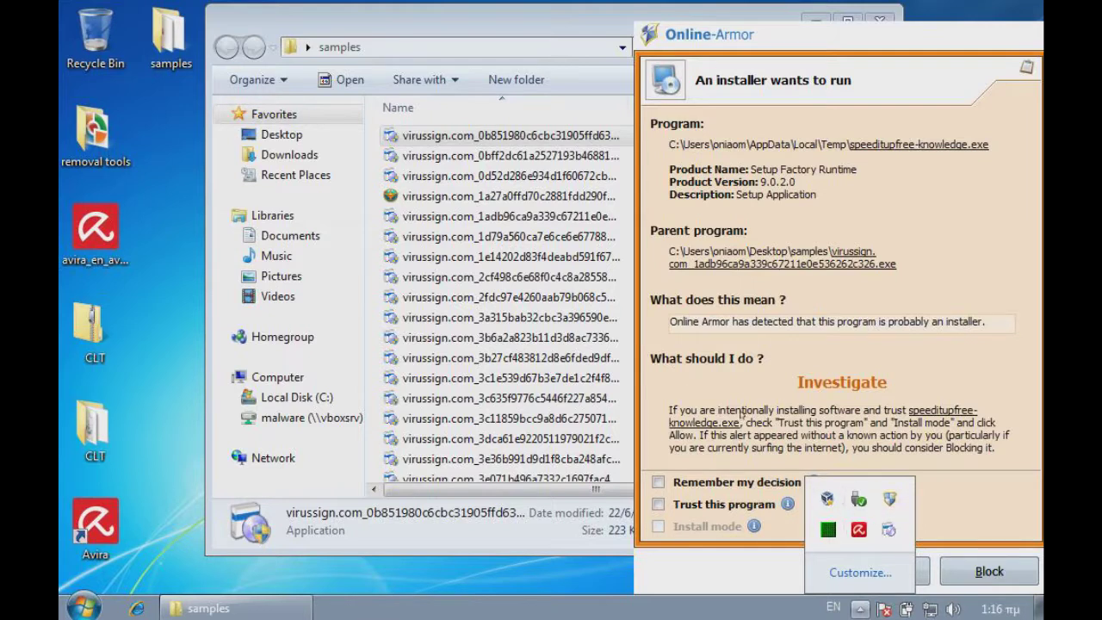
click(738, 414)
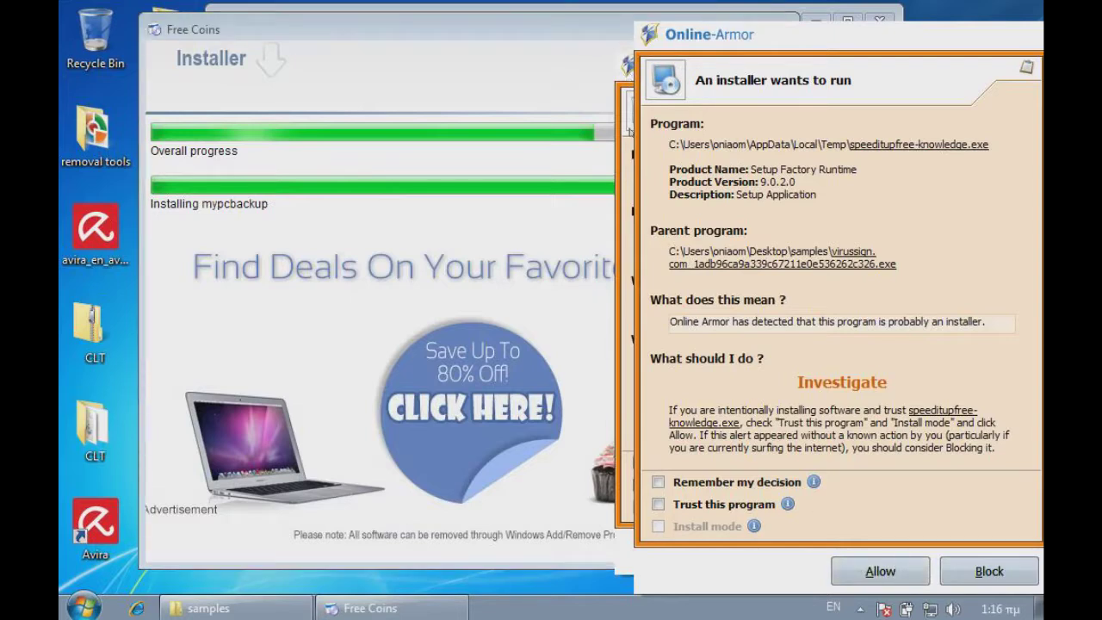
click(962, 570)
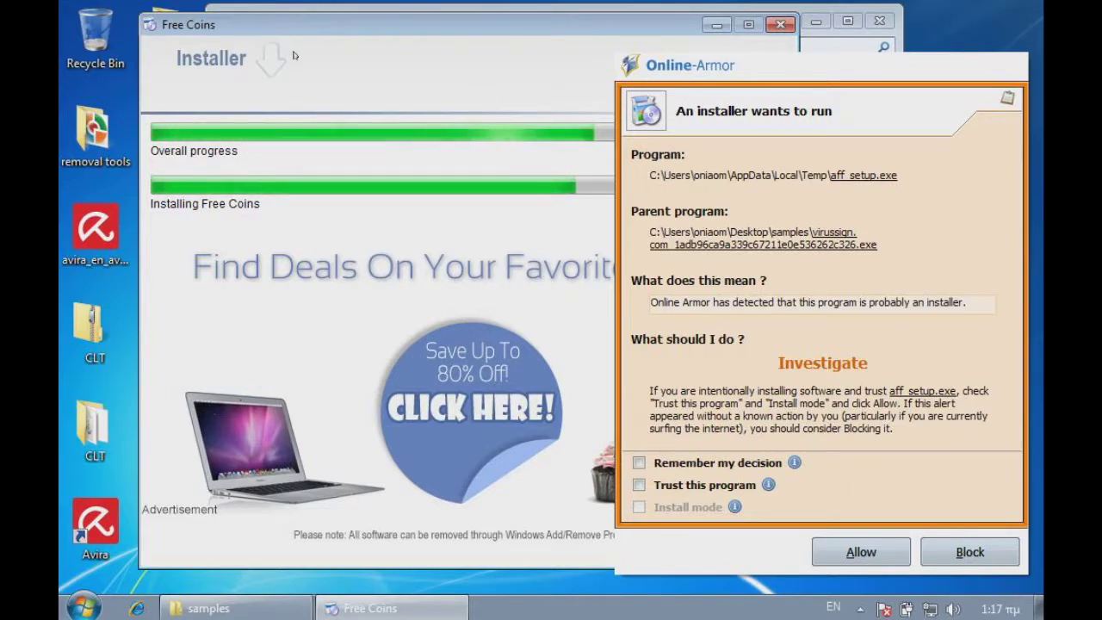
drag(318, 25, 256, 16)
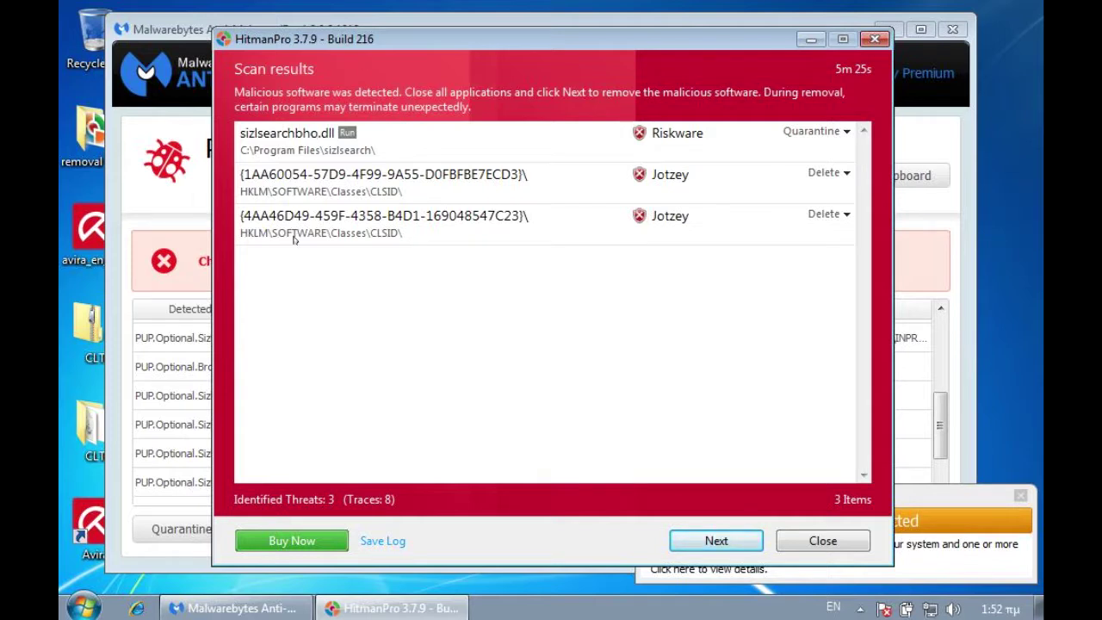
Step: Examine the detected items in the HitmanPro scan results and the full Malwarebytes threat list, dismissing the scan-complete notification
drag(312, 39, 277, 37)
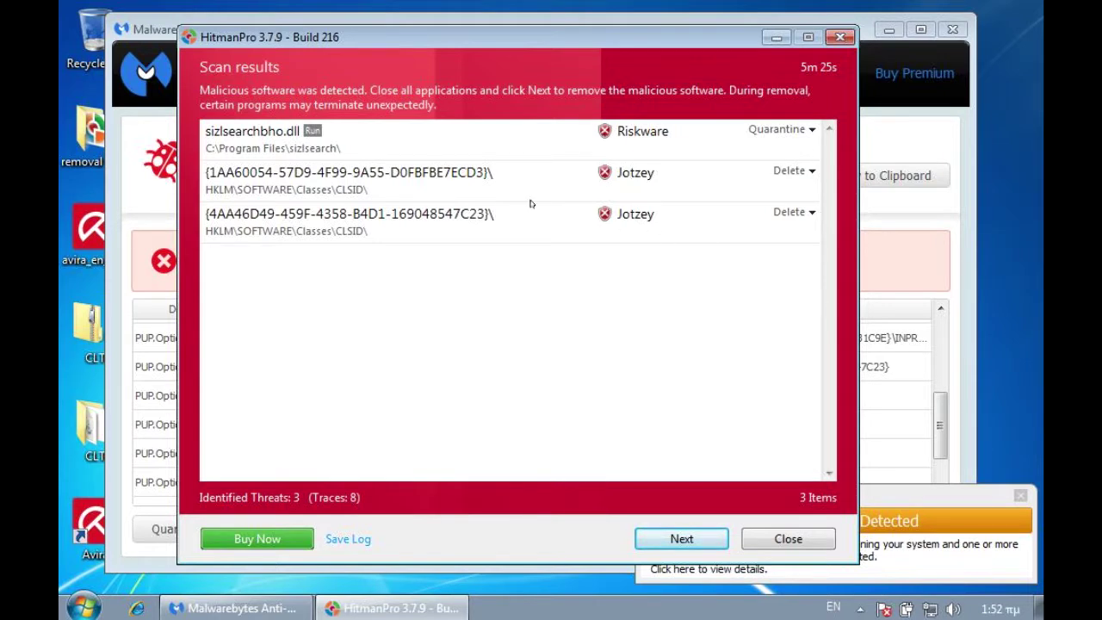
click(775, 39)
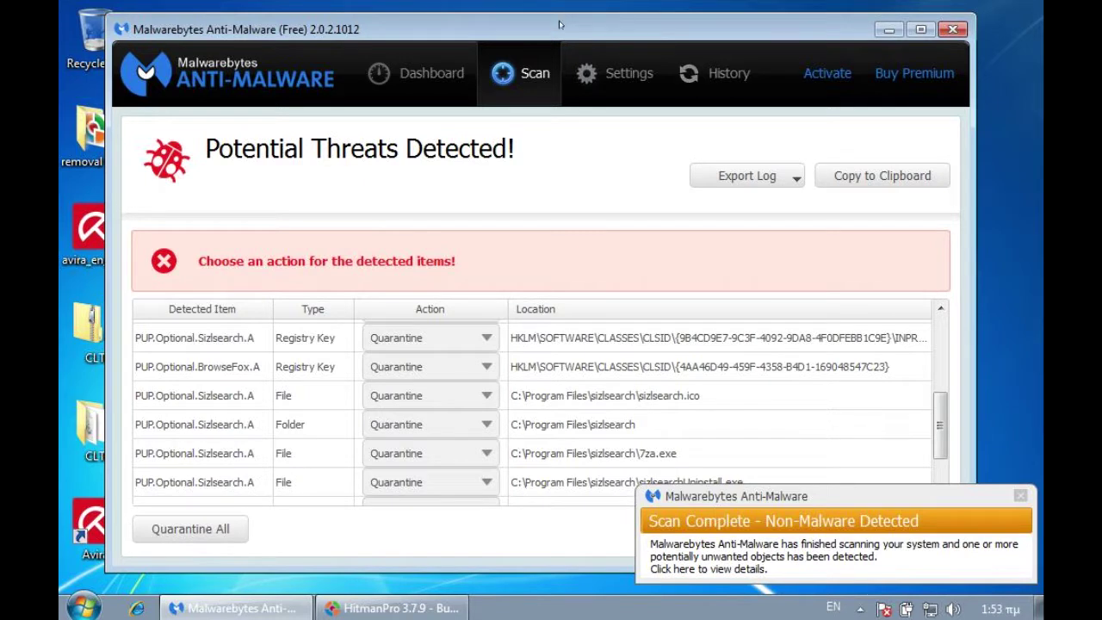
click(1020, 495)
drag(938, 423, 942, 456)
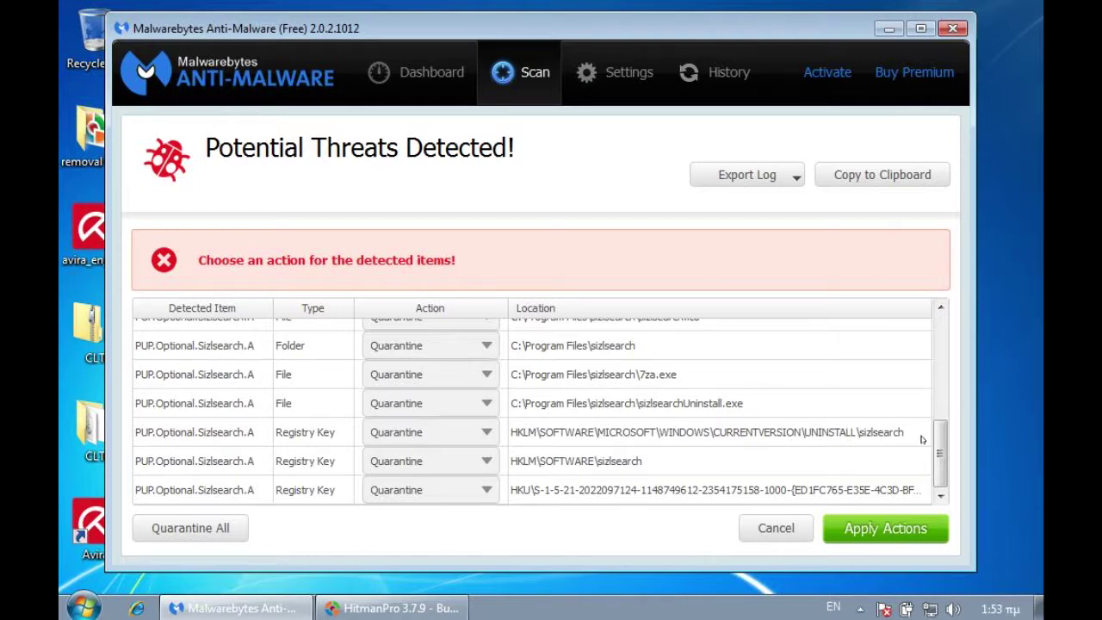
drag(940, 423, 947, 293)
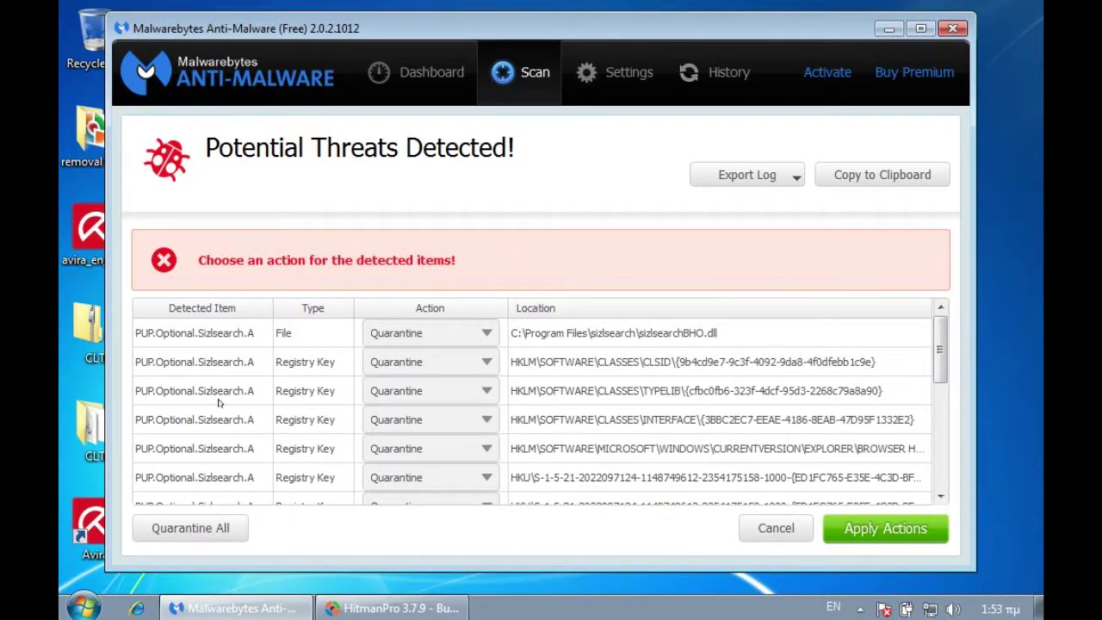
scroll(256, 399, down, 3)
scroll(267, 402, up, 2)
scroll(287, 388, down, 2)
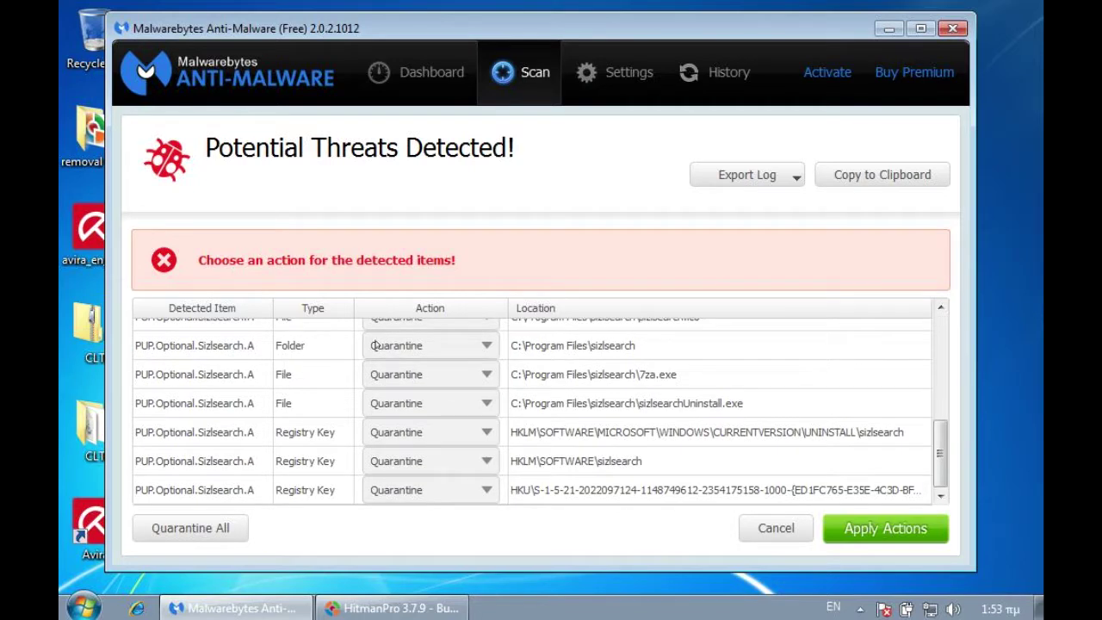
scroll(635, 330, up, 3)
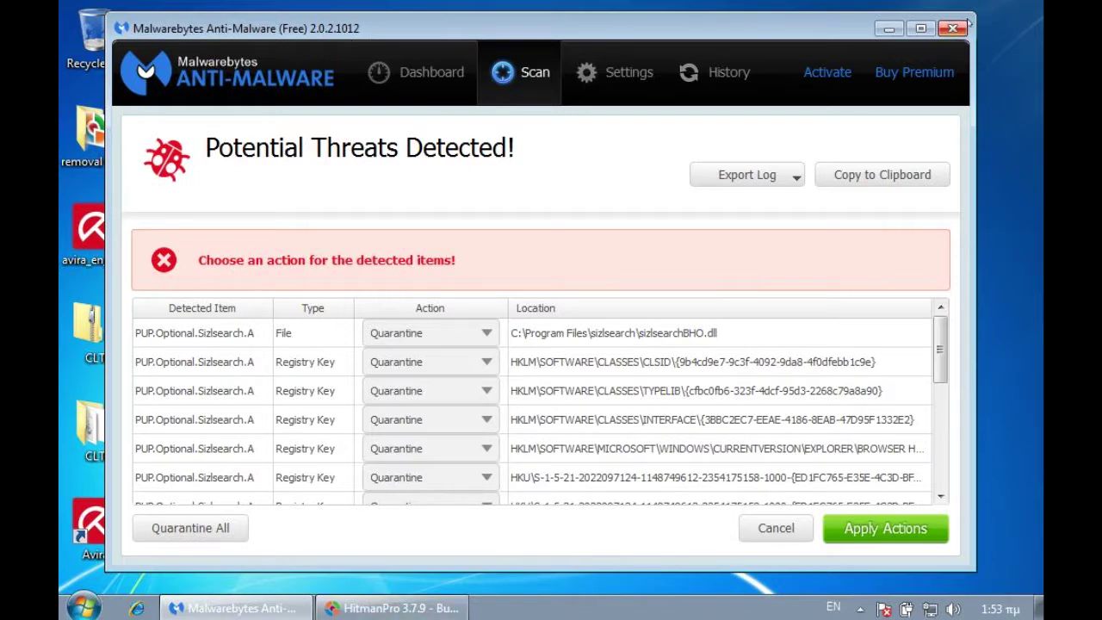
Step: Close the Malwarebytes and HitmanPro result windows without applying any removal actions
click(953, 28)
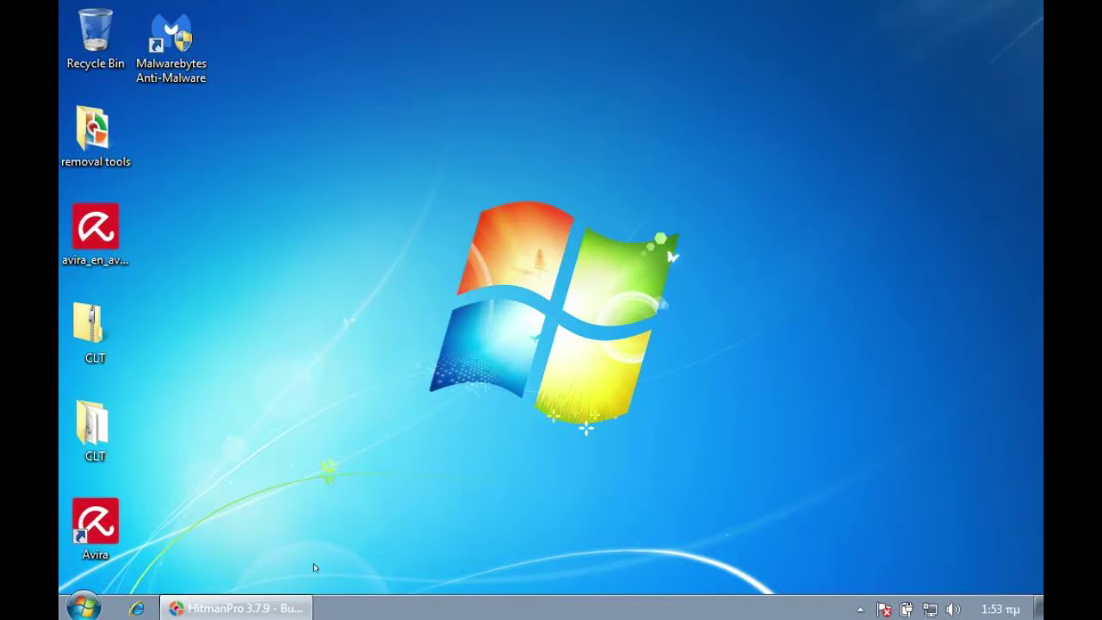
click(293, 608)
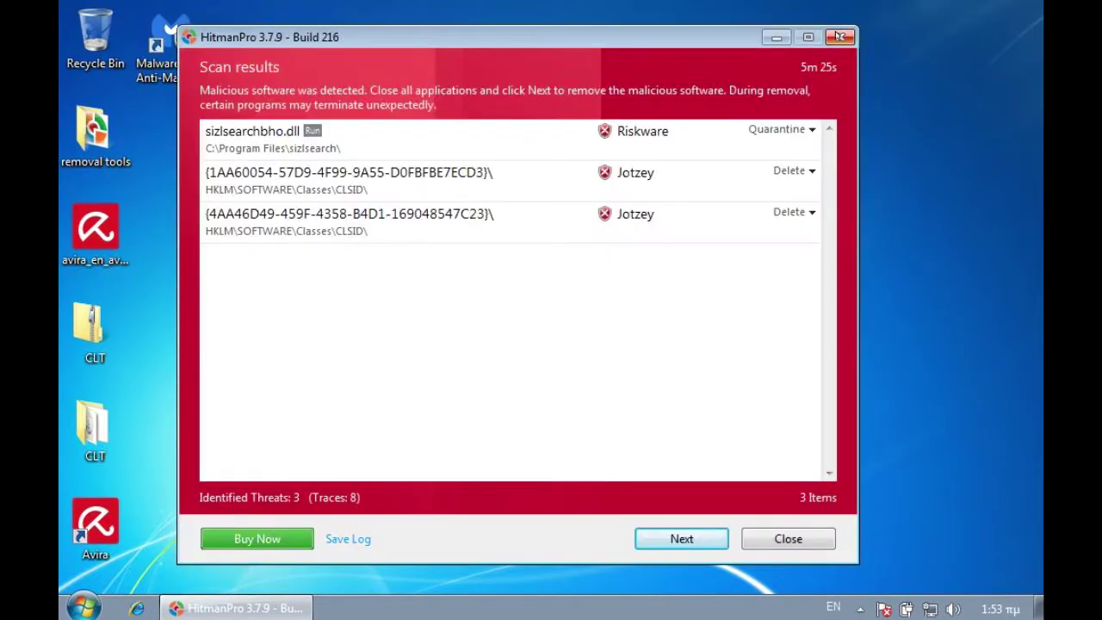
click(840, 36)
Step: Check the Avira launcher's notification-area options and close the unresponsive Avira.OE.Systray program
click(860, 609)
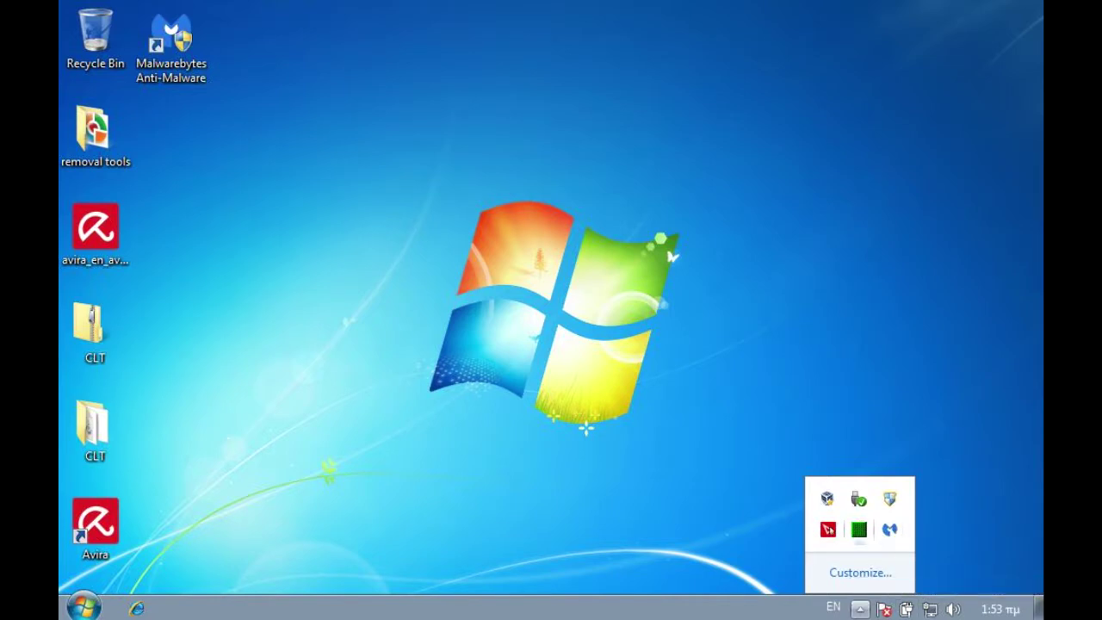
right_click(829, 529)
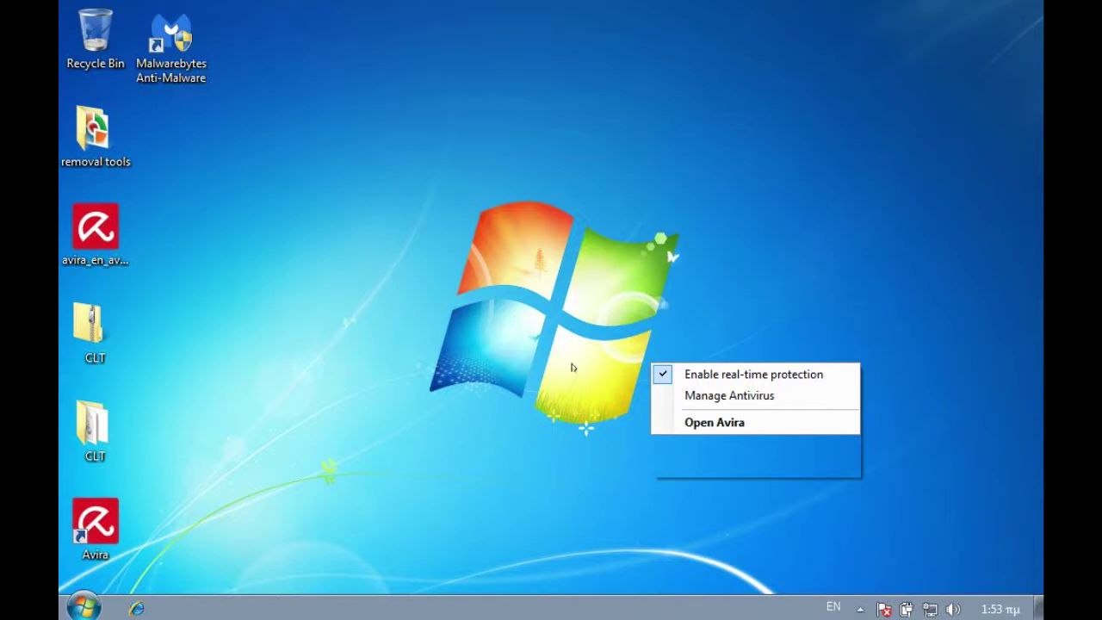
click(83, 608)
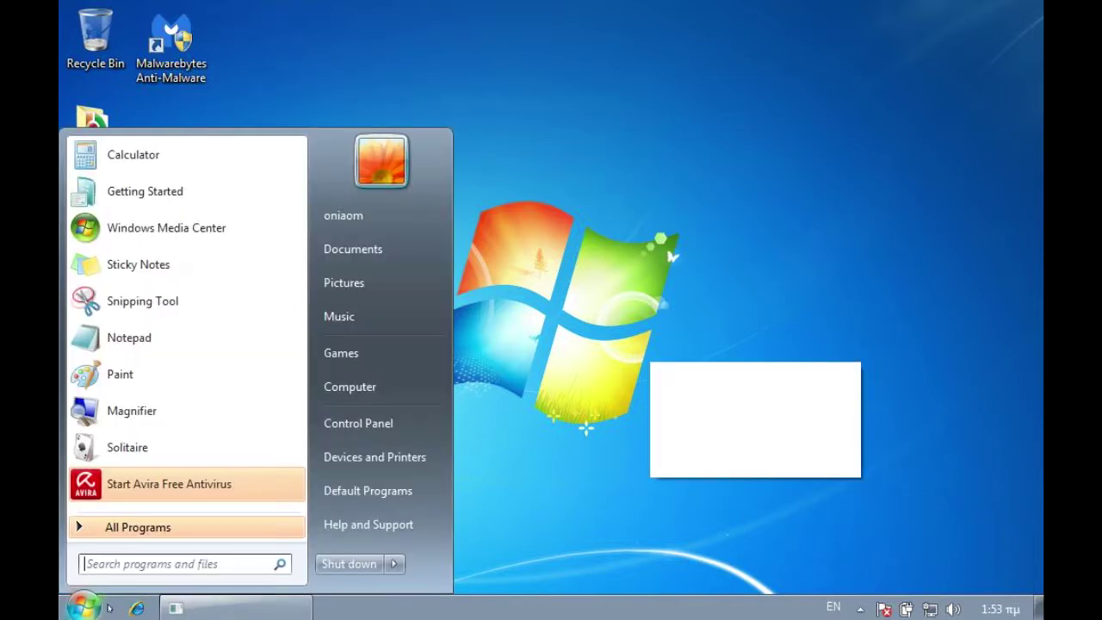
click(478, 391)
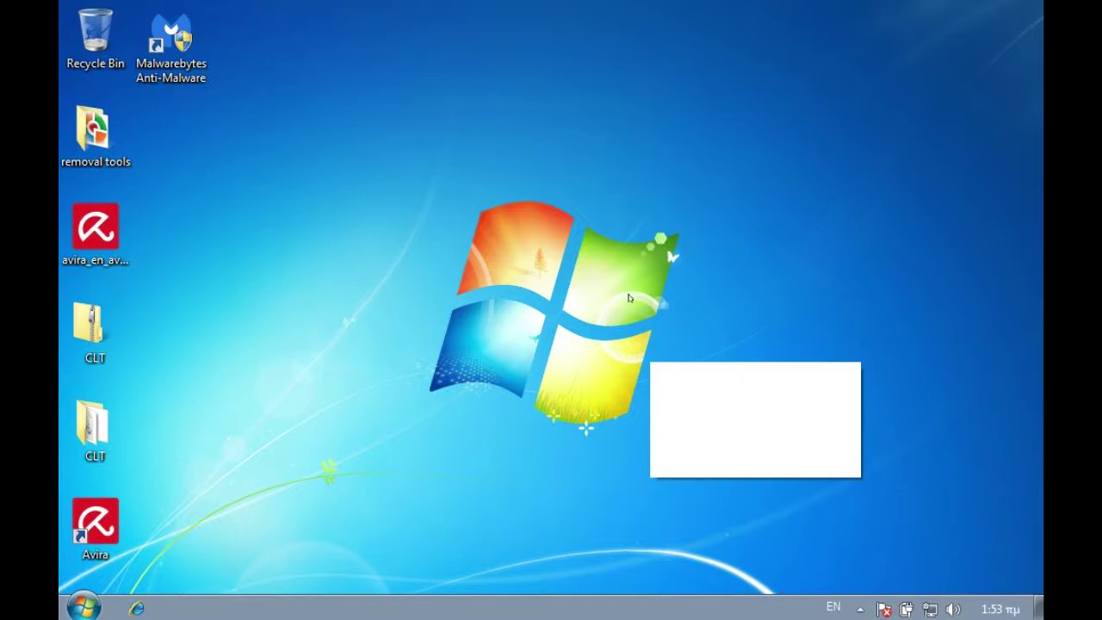
drag(617, 330, 875, 507)
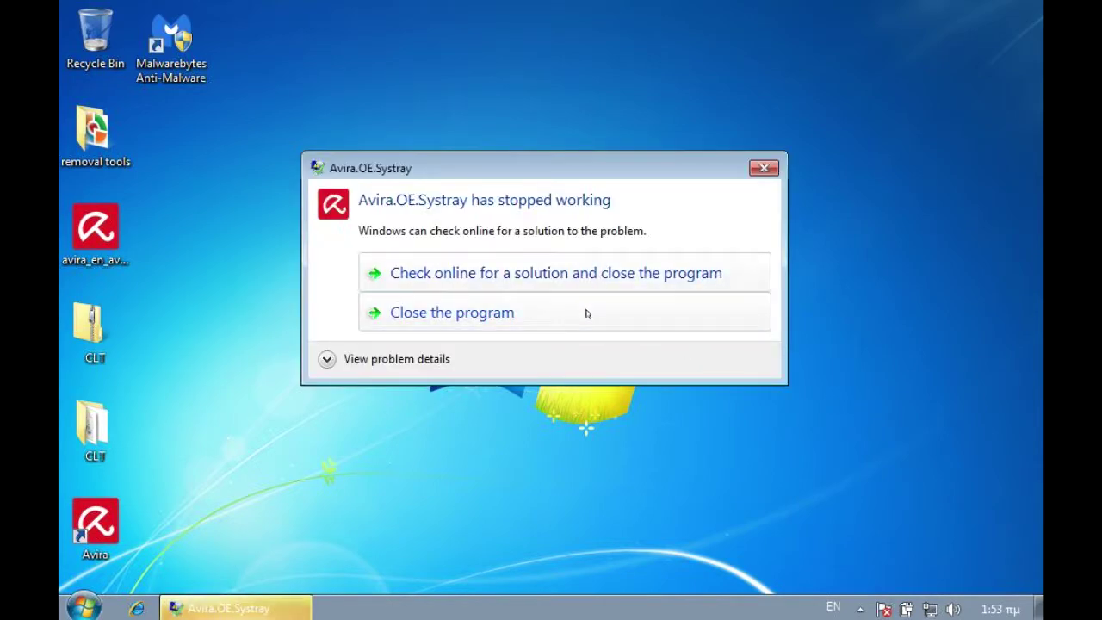
click(586, 313)
Step: Inspect the hidden notification-area programs and the running processes in Windows Task Manager, including avgnt.exe, then close Task Manager
click(860, 609)
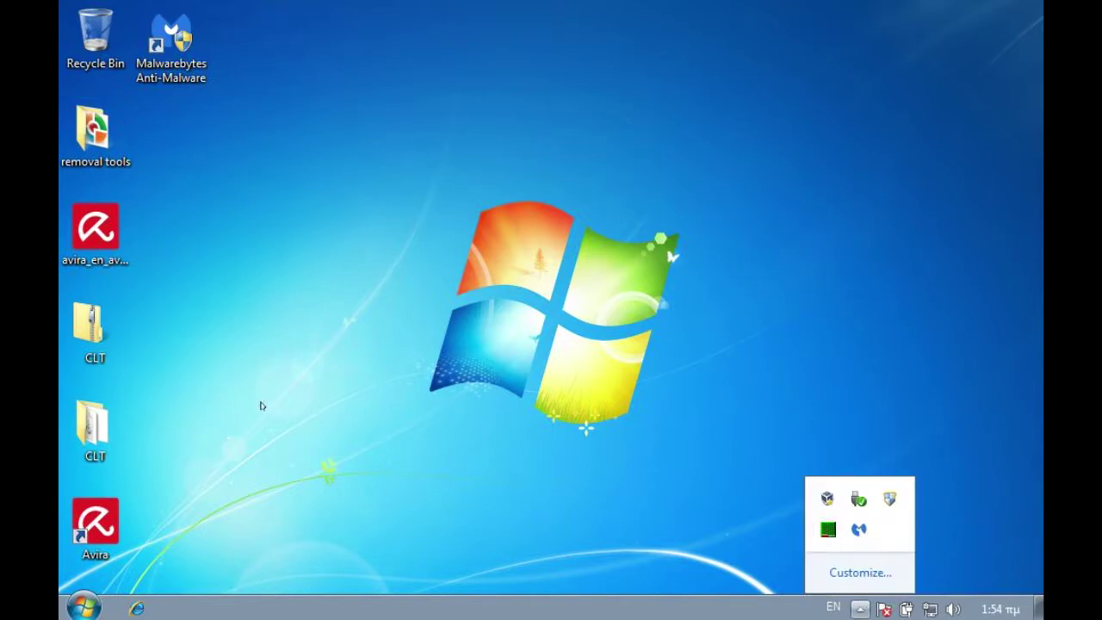
click(80, 609)
right_click(261, 607)
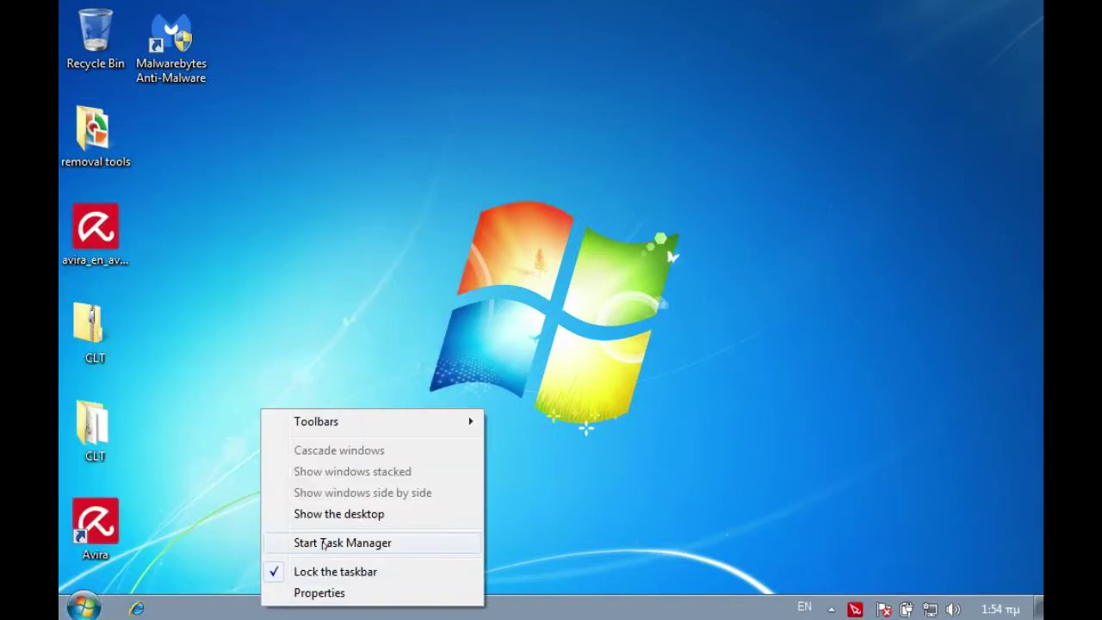
click(353, 541)
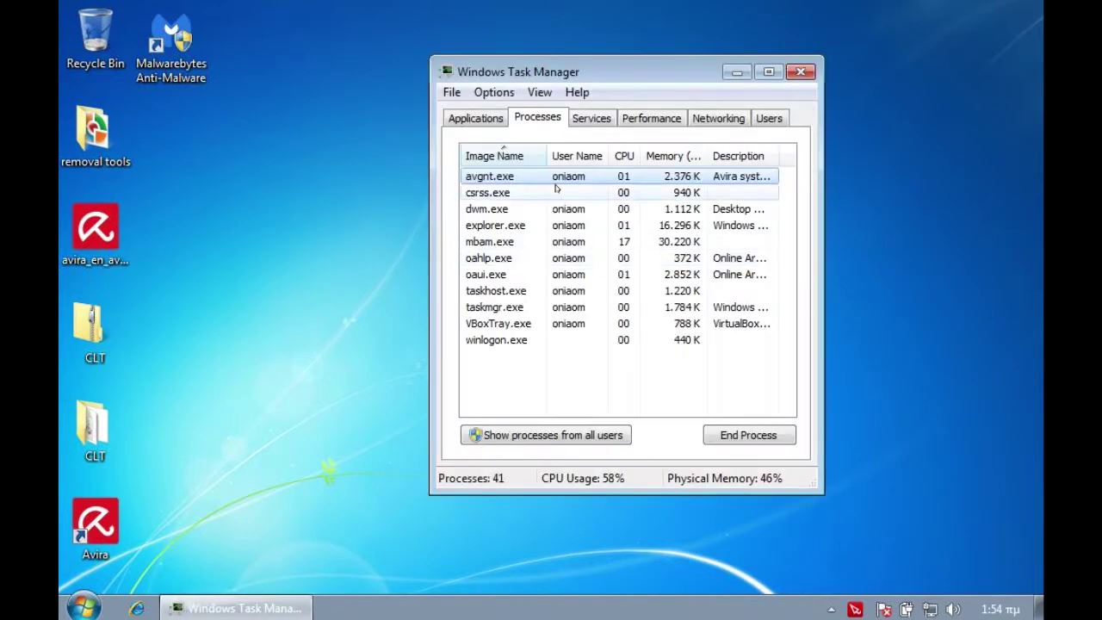
click(855, 609)
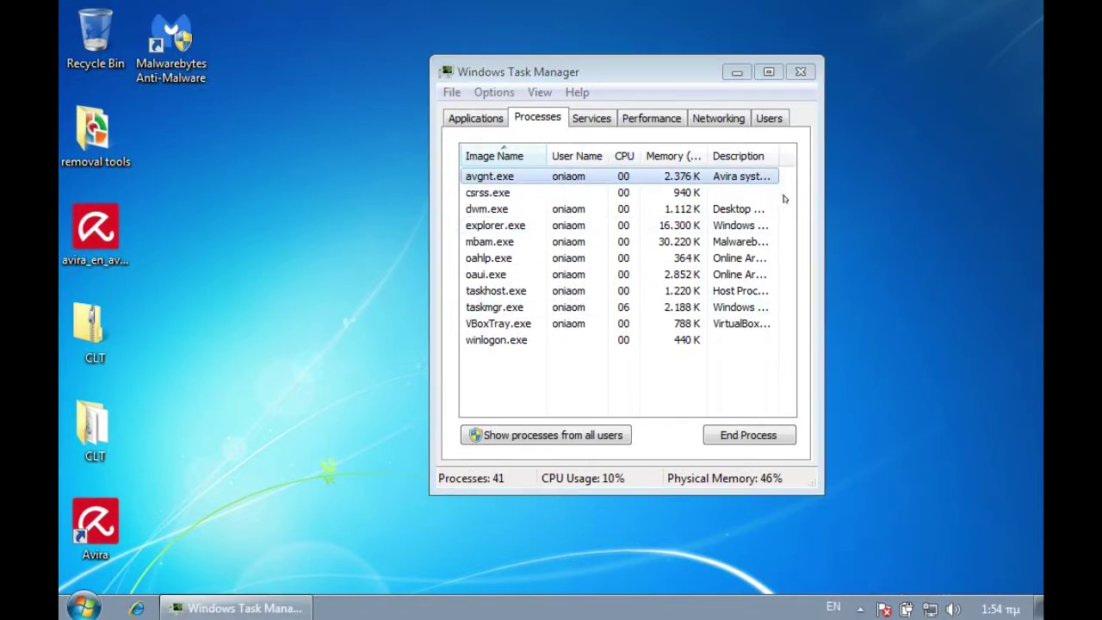
click(725, 177)
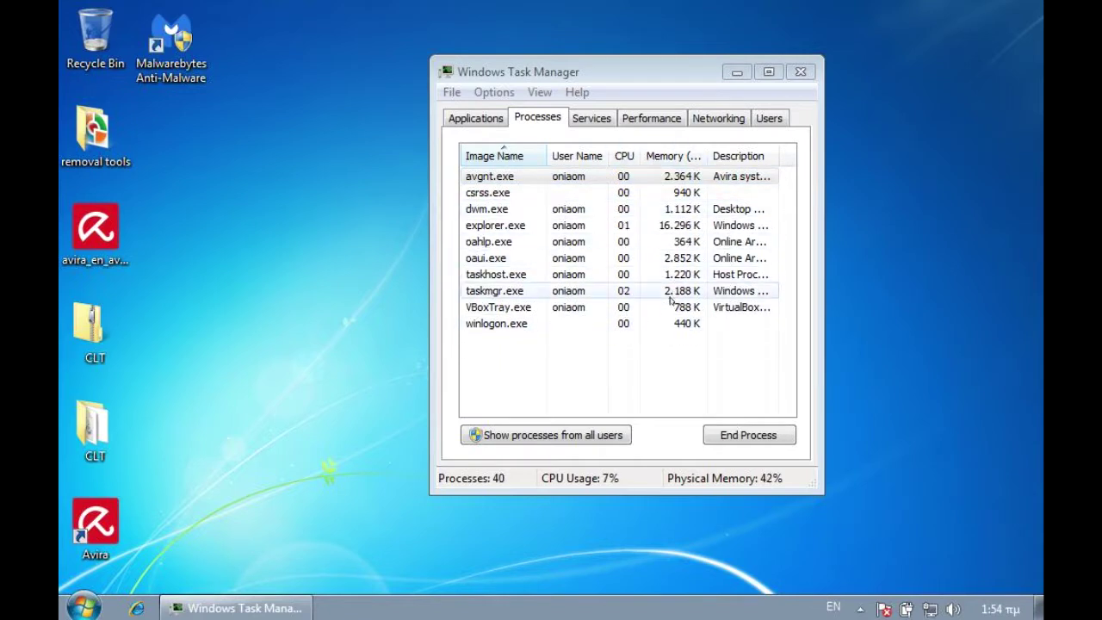
click(800, 71)
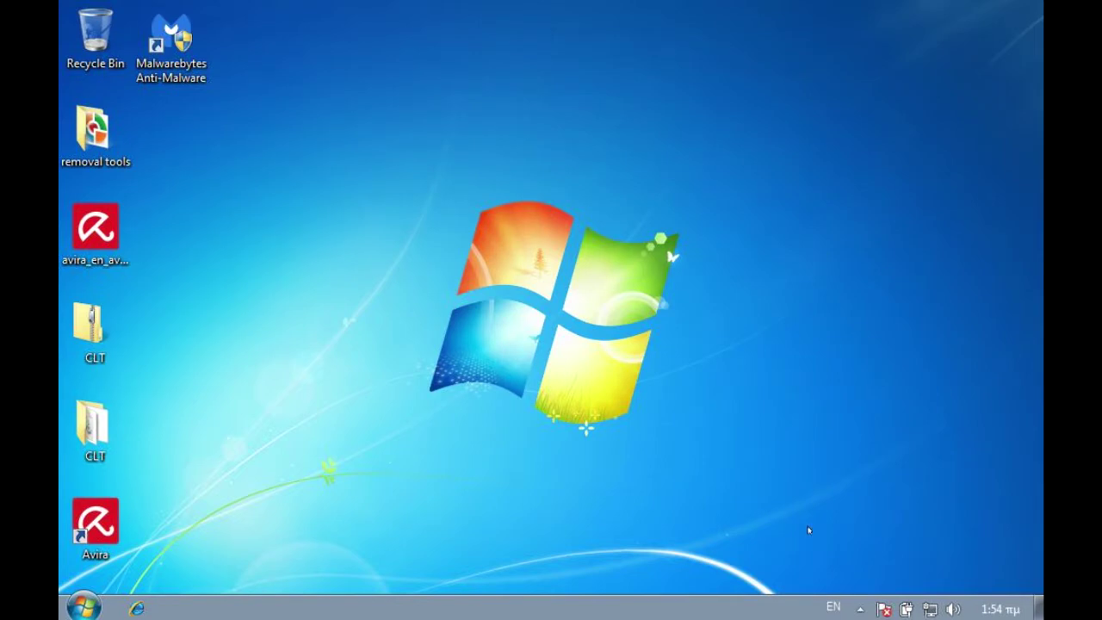
Step: Open Avira Free Antivirus from the notification area and check its protection status and the other hidden background programs
click(859, 608)
right_click(859, 532)
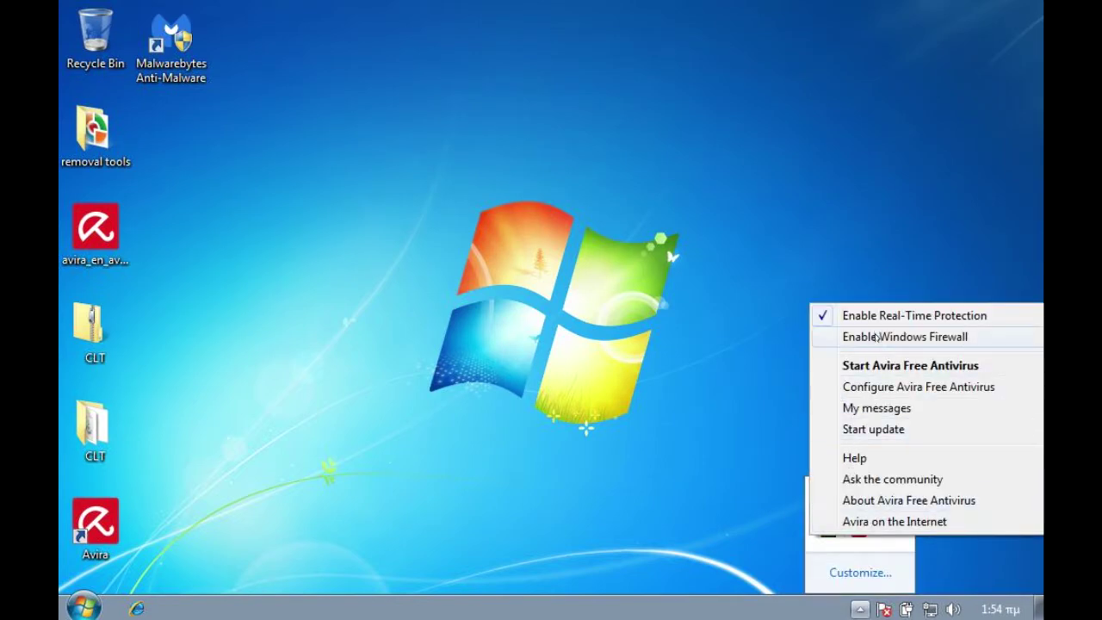
click(886, 365)
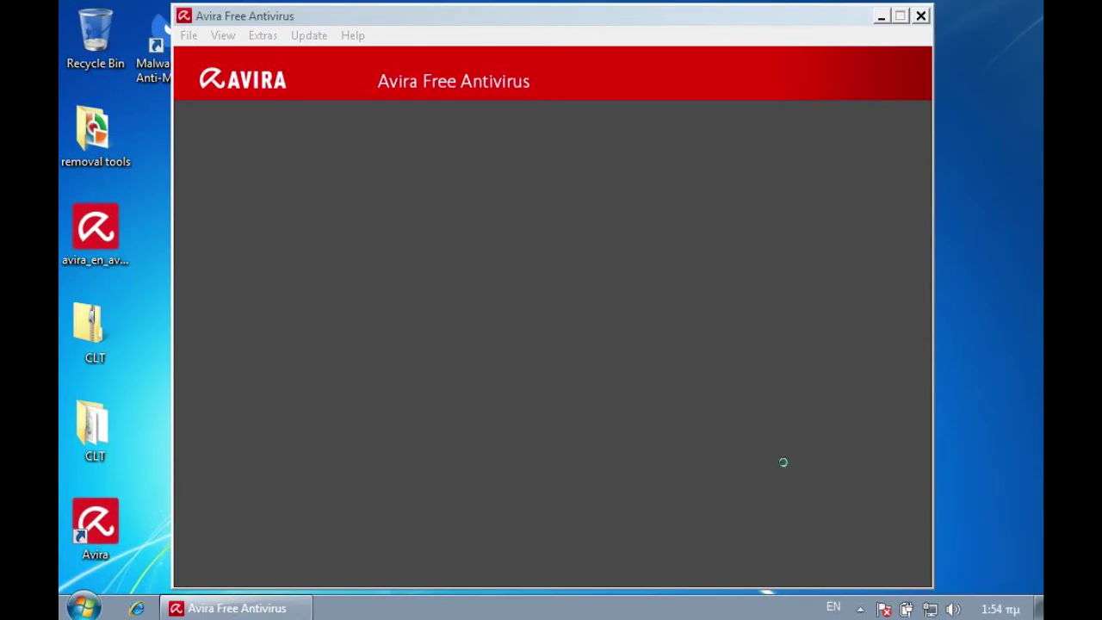
click(859, 608)
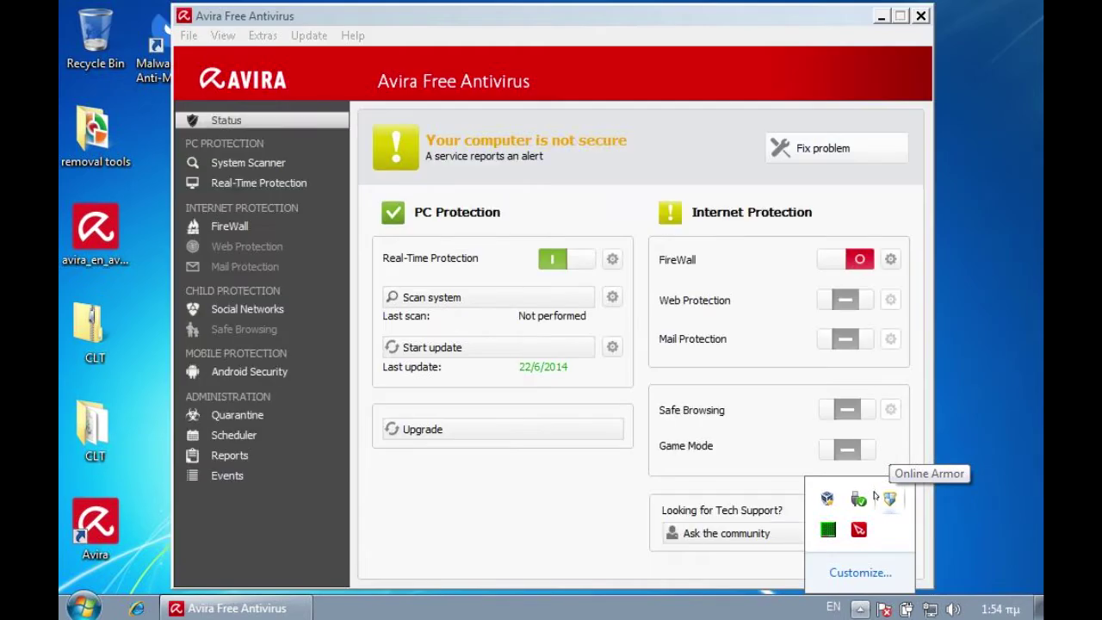
click(593, 212)
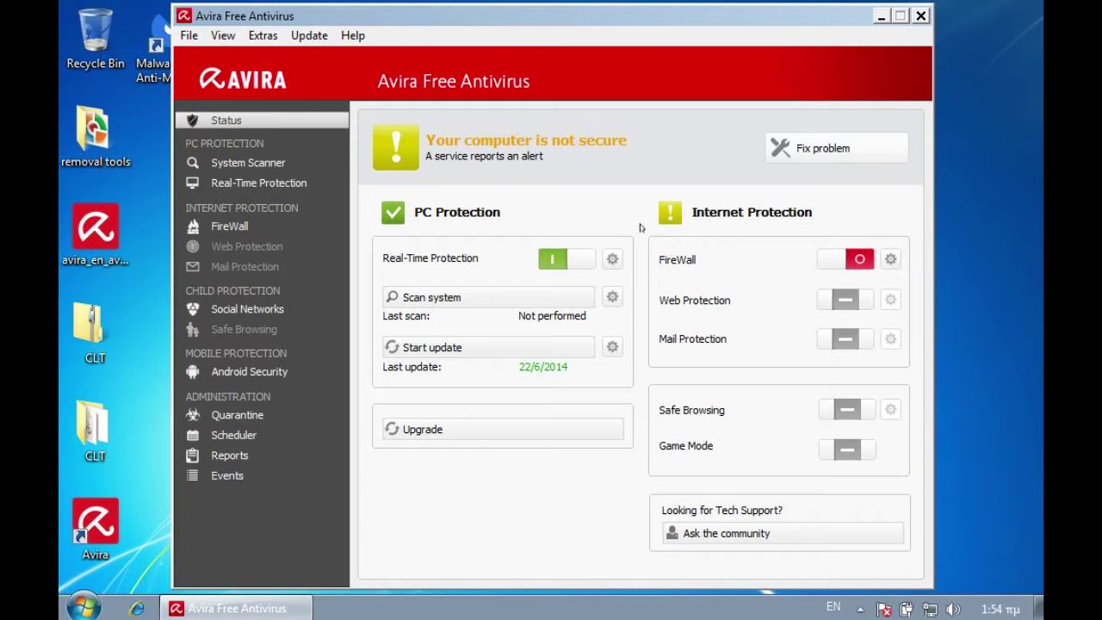
mouse_move(556, 27)
mouse_down()
mouse_move(580, 23)
mouse_move(567, 29)
mouse_up()
drag(686, 26, 694, 25)
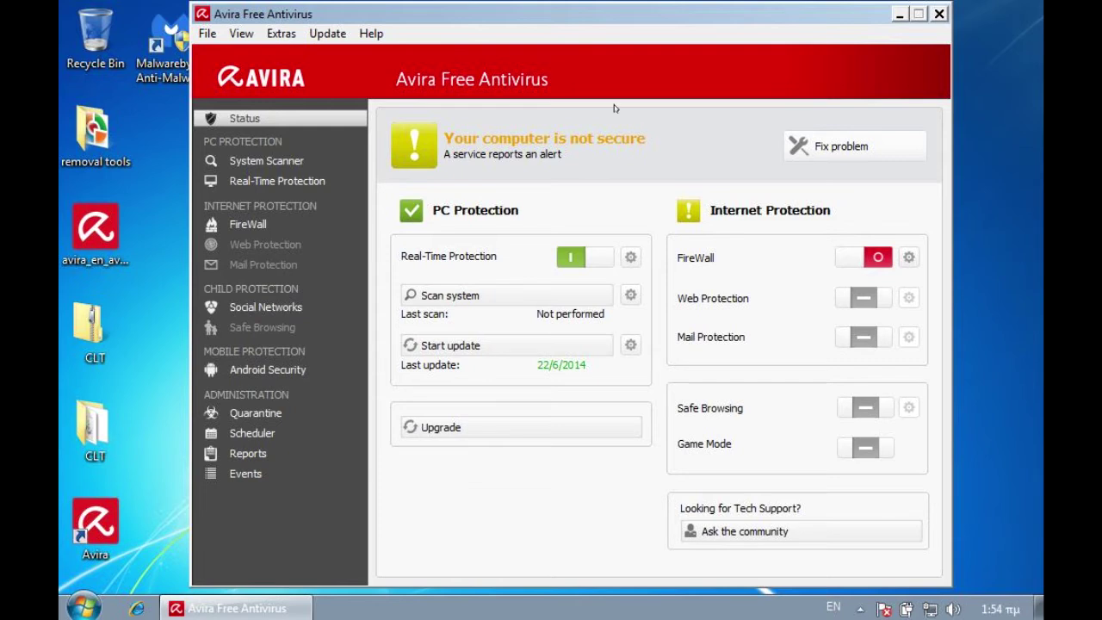
mouse_move(601, 20)
mouse_down()
mouse_move(556, 18)
mouse_move(642, 16)
mouse_move(586, 15)
mouse_up()
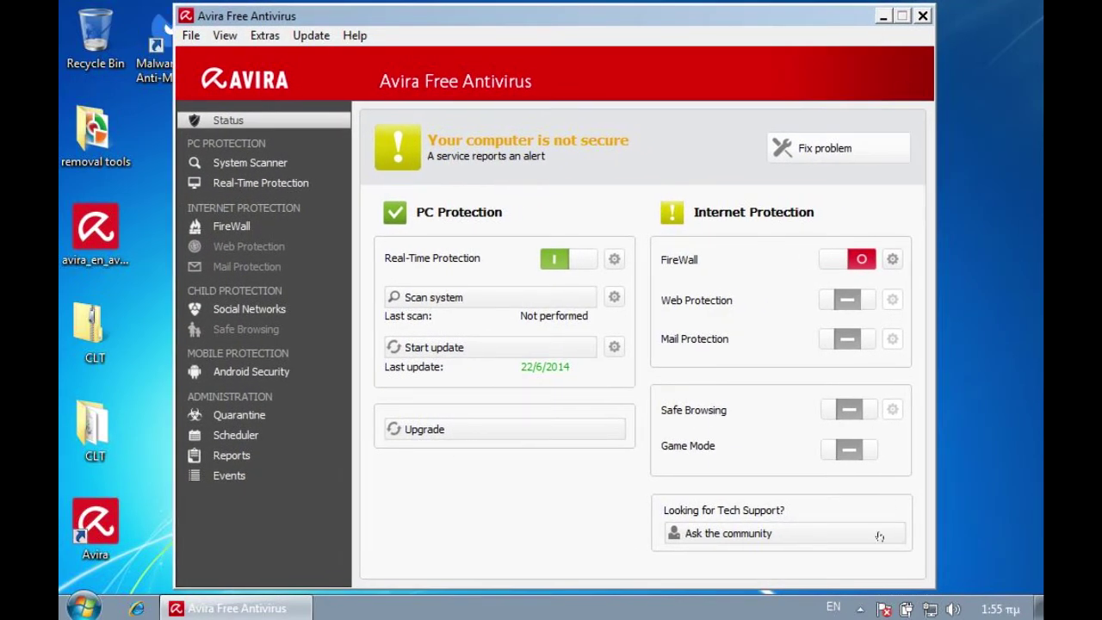
click(860, 608)
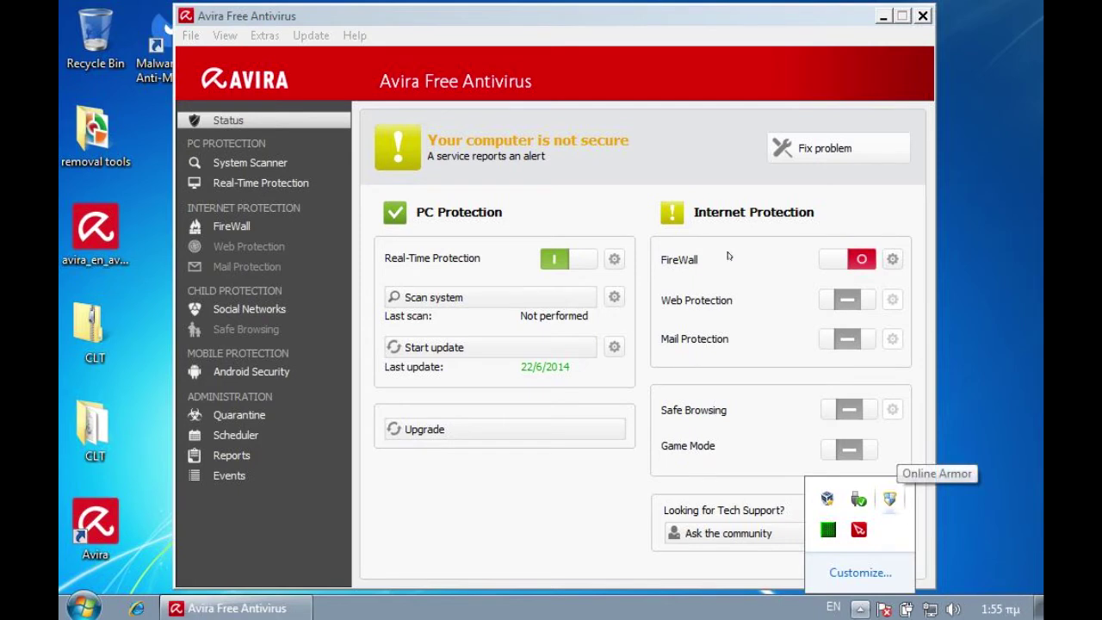
click(460, 24)
drag(460, 24, 520, 28)
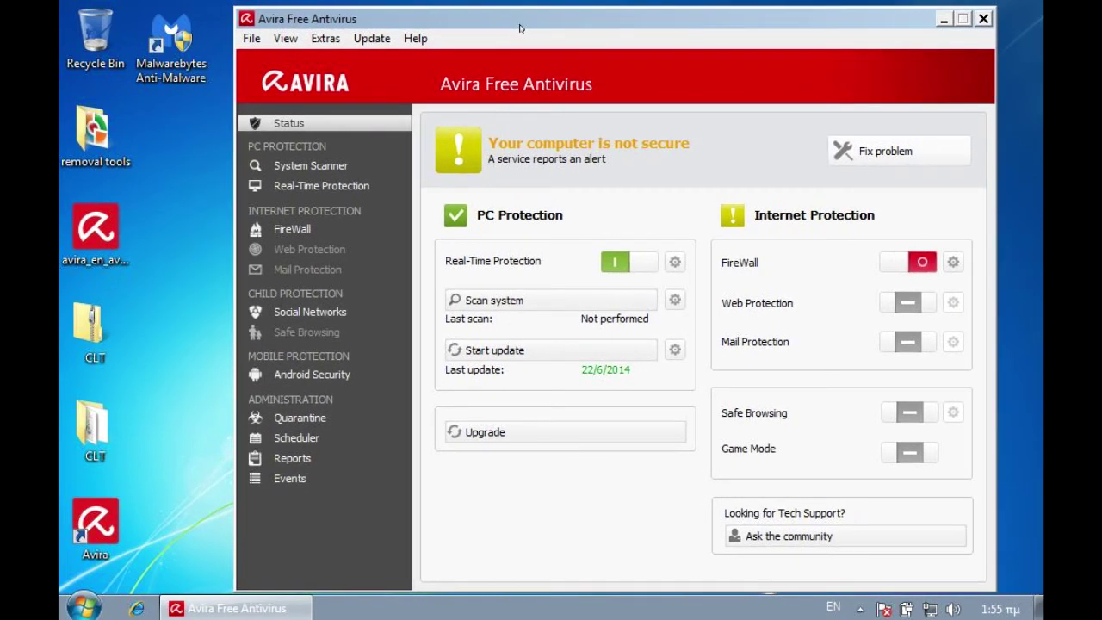
click(983, 19)
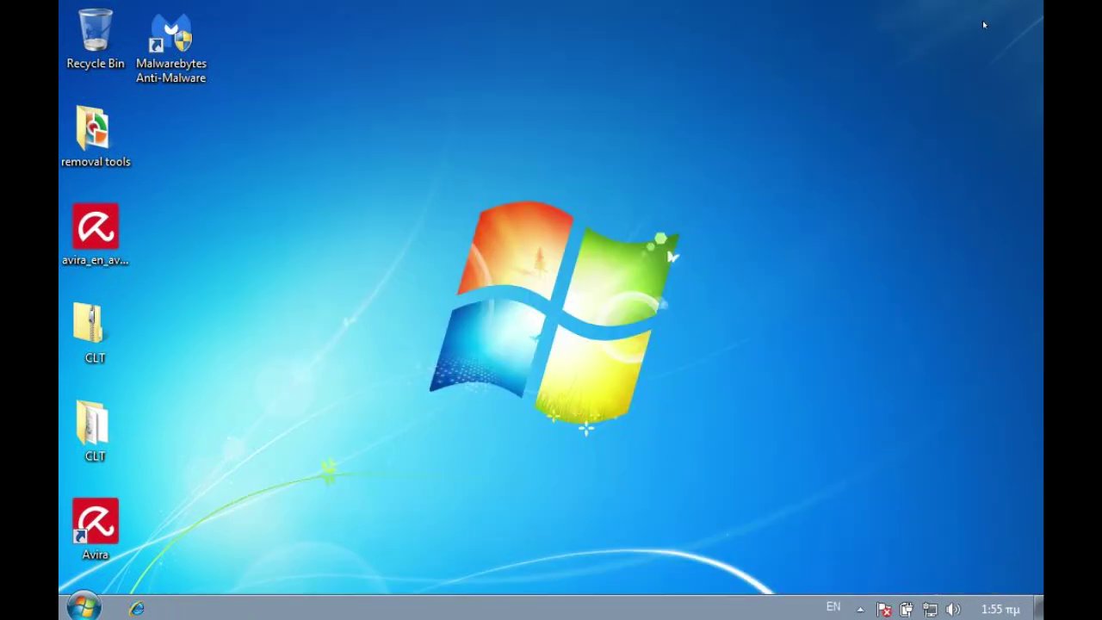